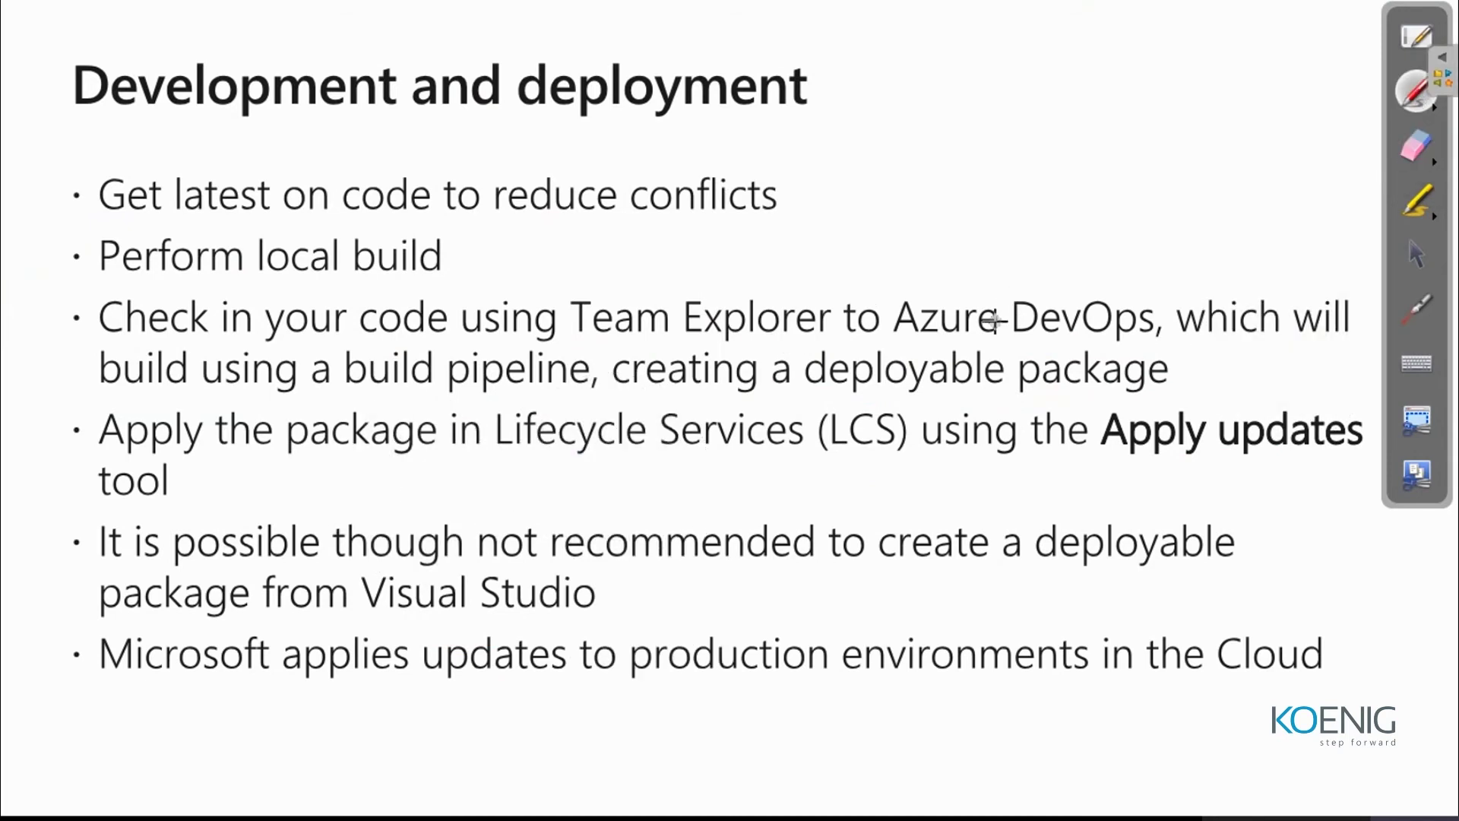
# Step: Advance the presentation through the User interface slides to the one on Task recorder and Office integrations
pyautogui.press('super+Tab')
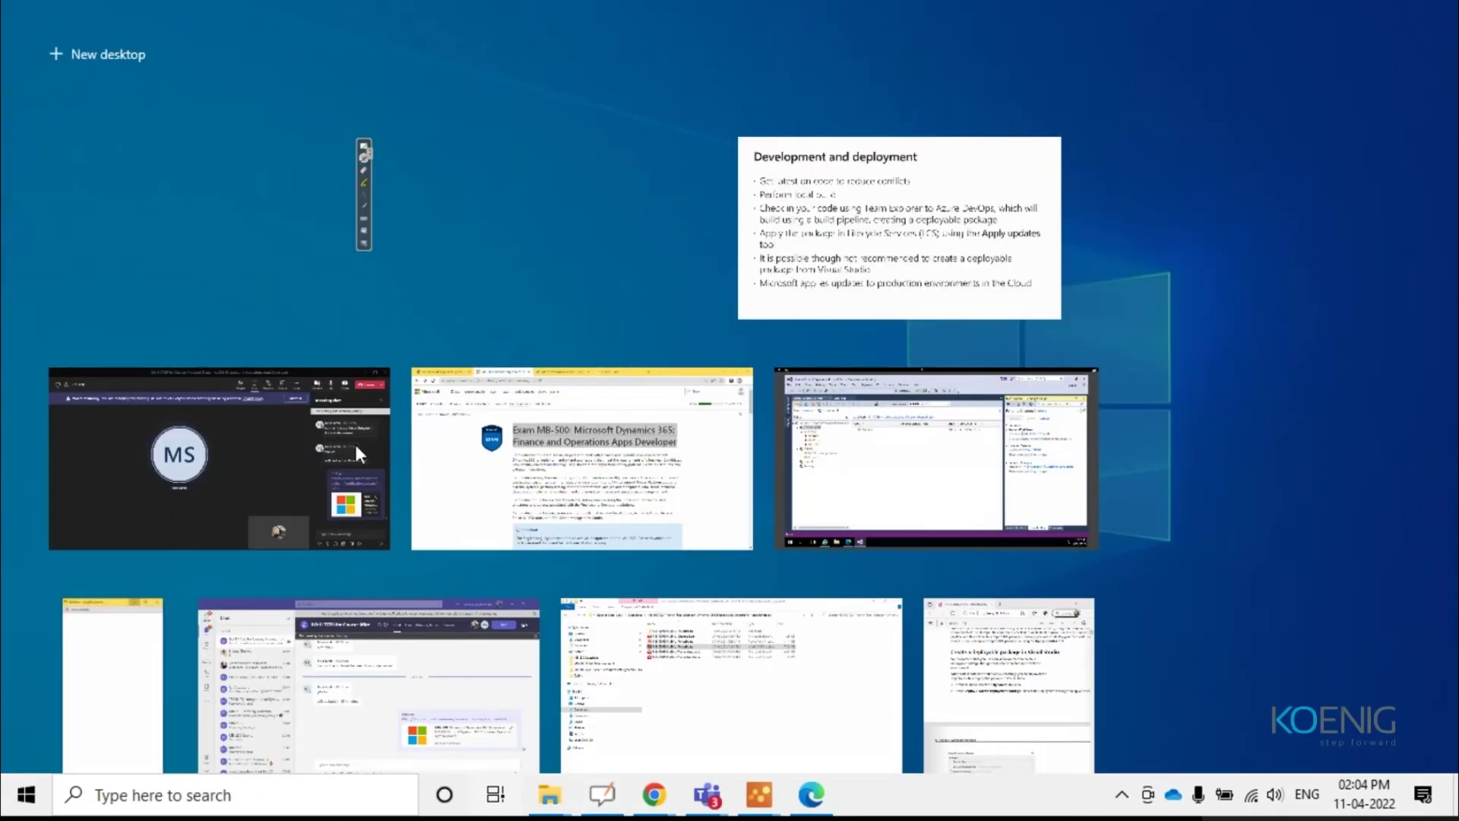
pyautogui.click(902, 237)
pyautogui.press('Right')
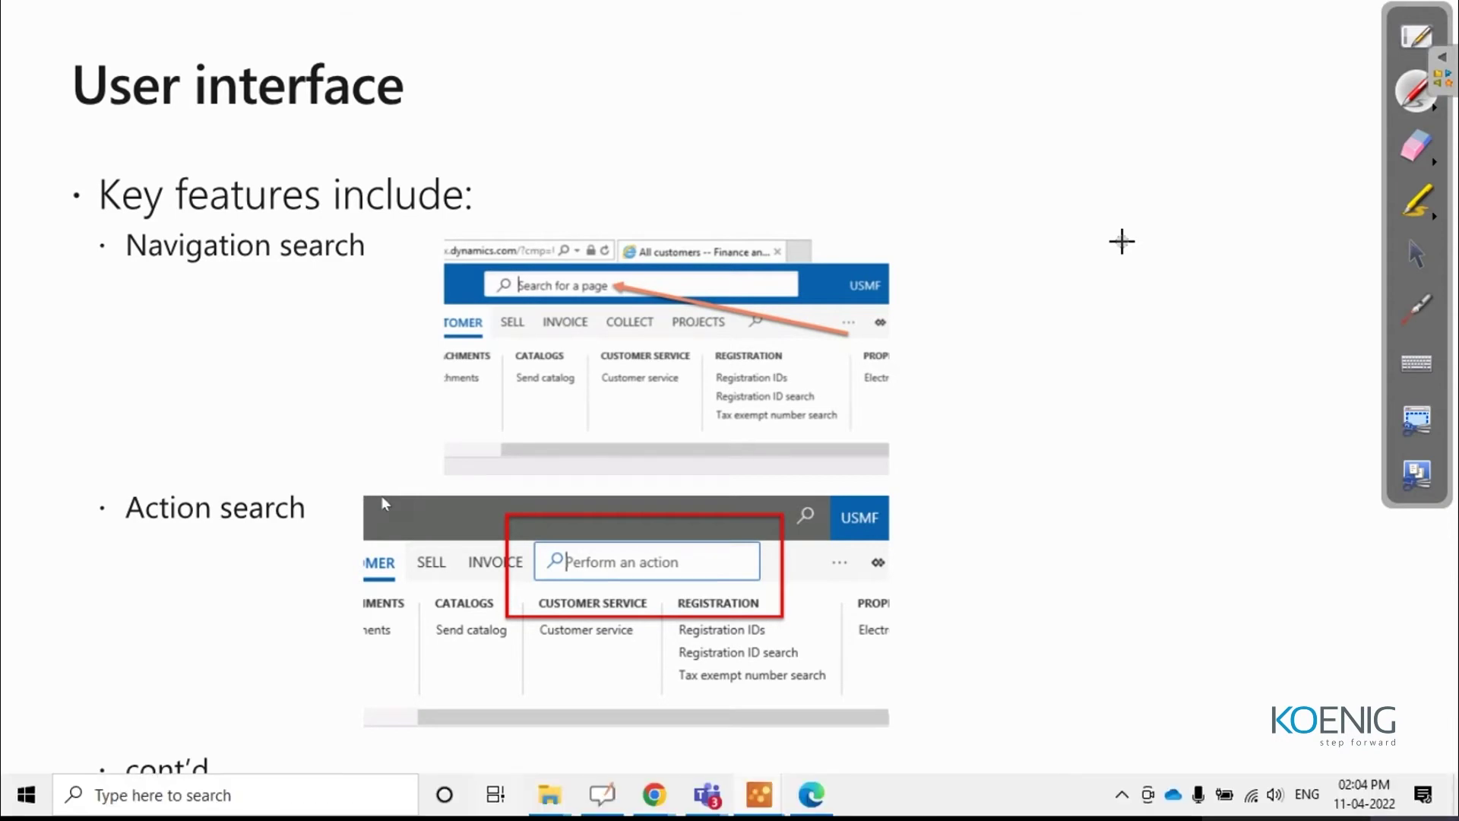
pyautogui.press('super+Tab')
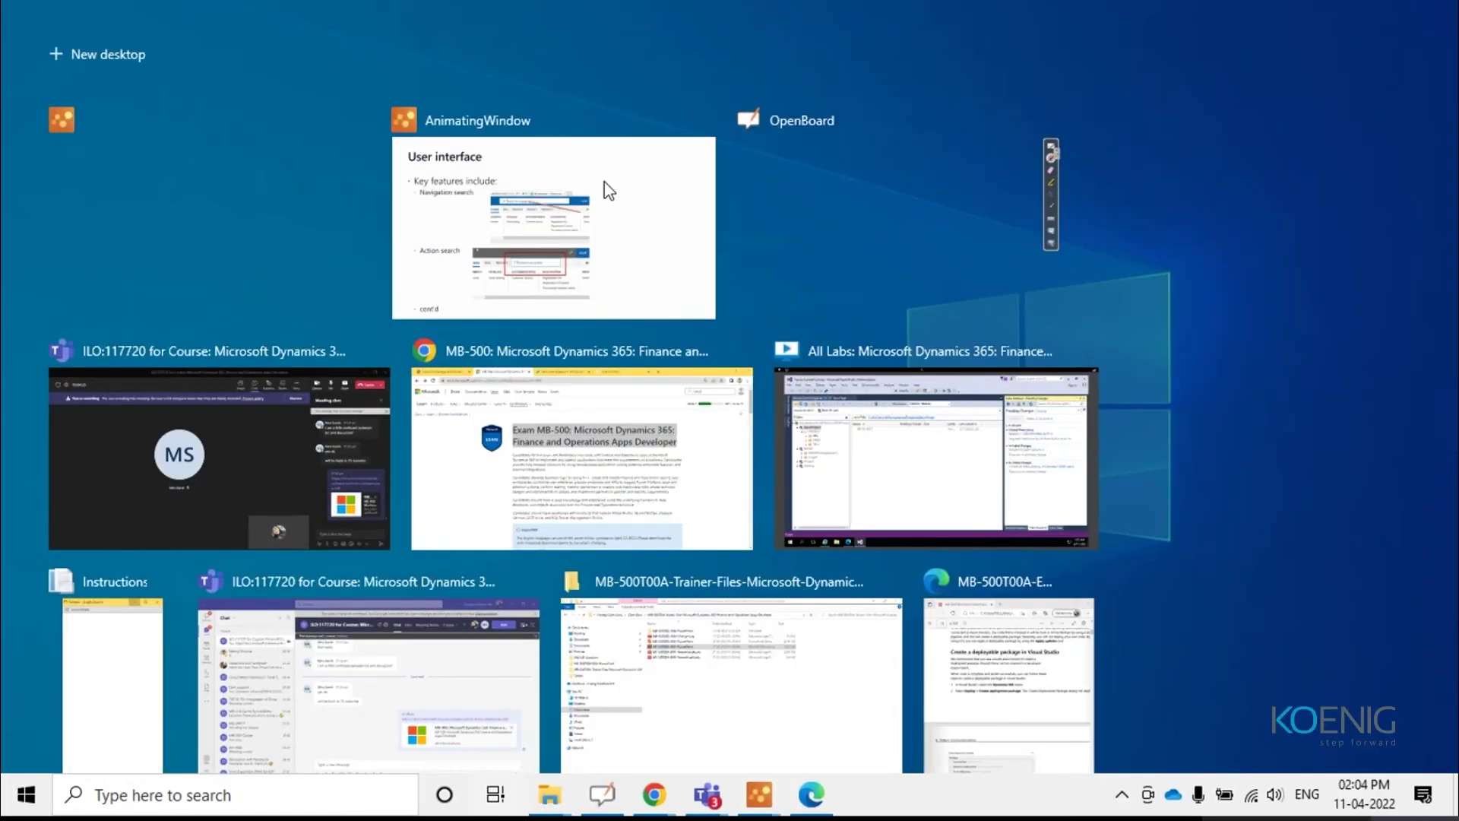
pyautogui.click(688, 205)
pyautogui.click(382, 496)
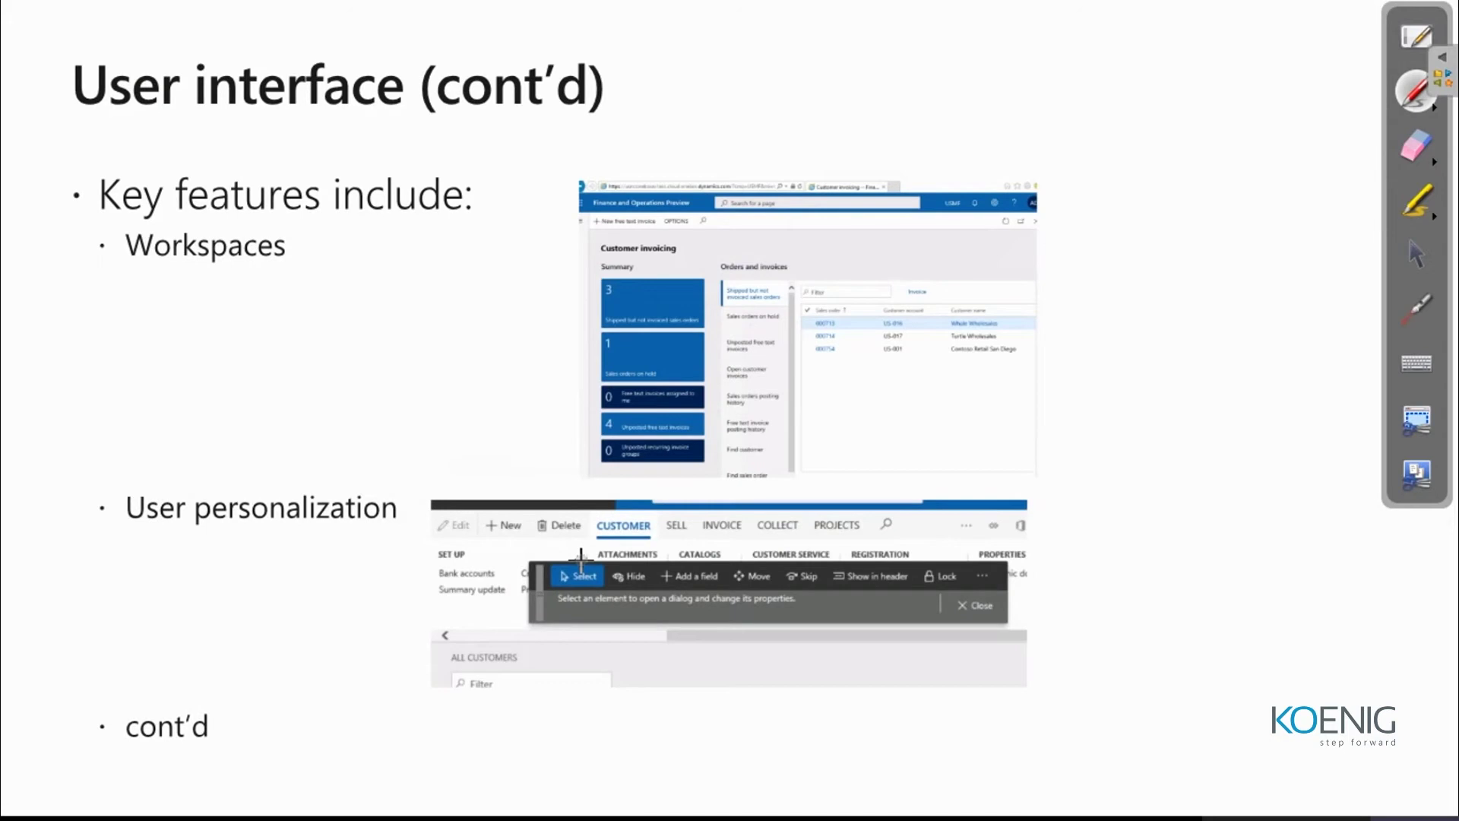
pyautogui.click(581, 560)
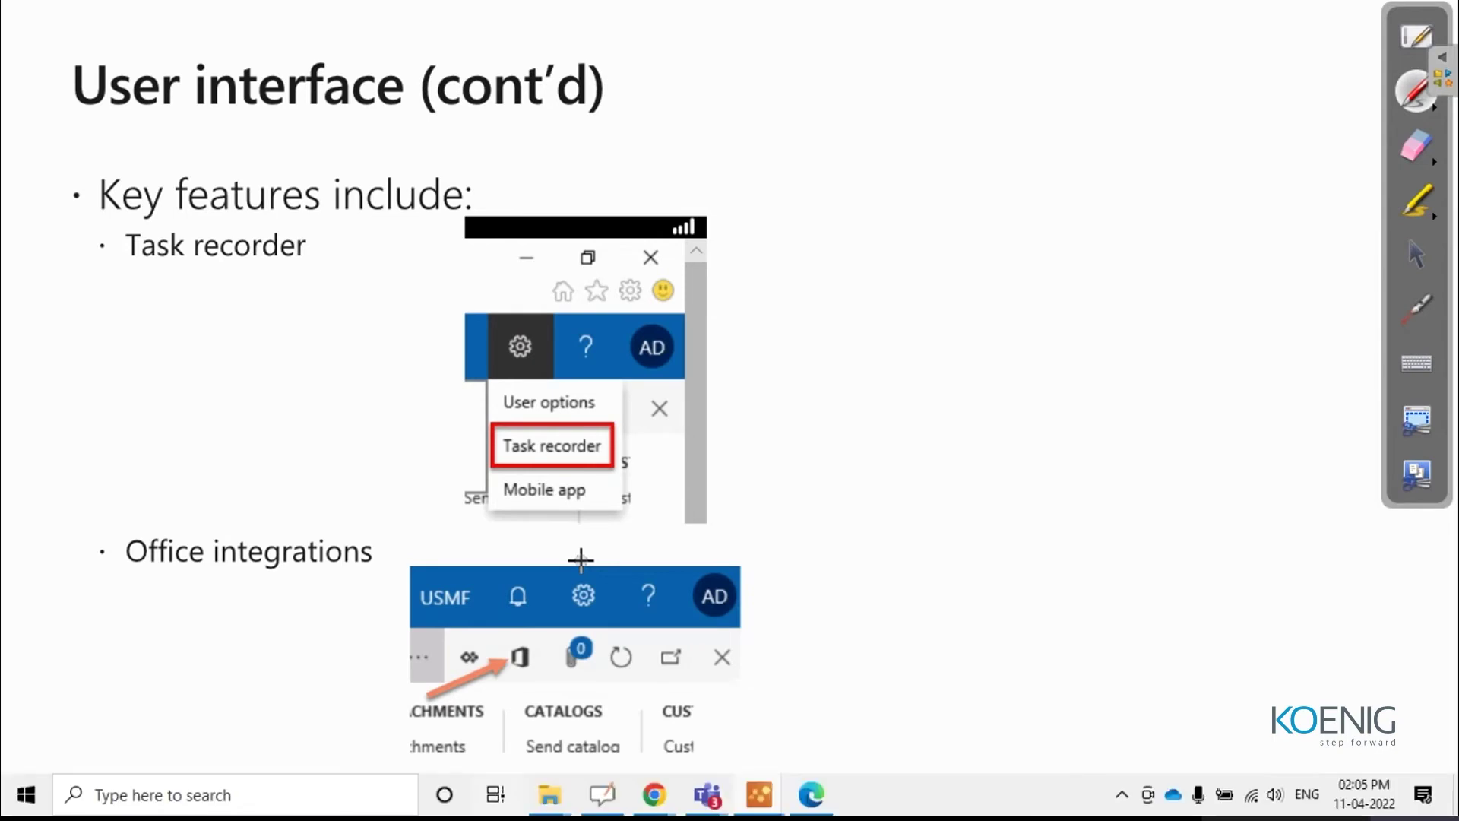
# Step: Switch to the lab machine's Finance and Operations dashboard and look over its workspace tiles
pyautogui.press('super+Tab')
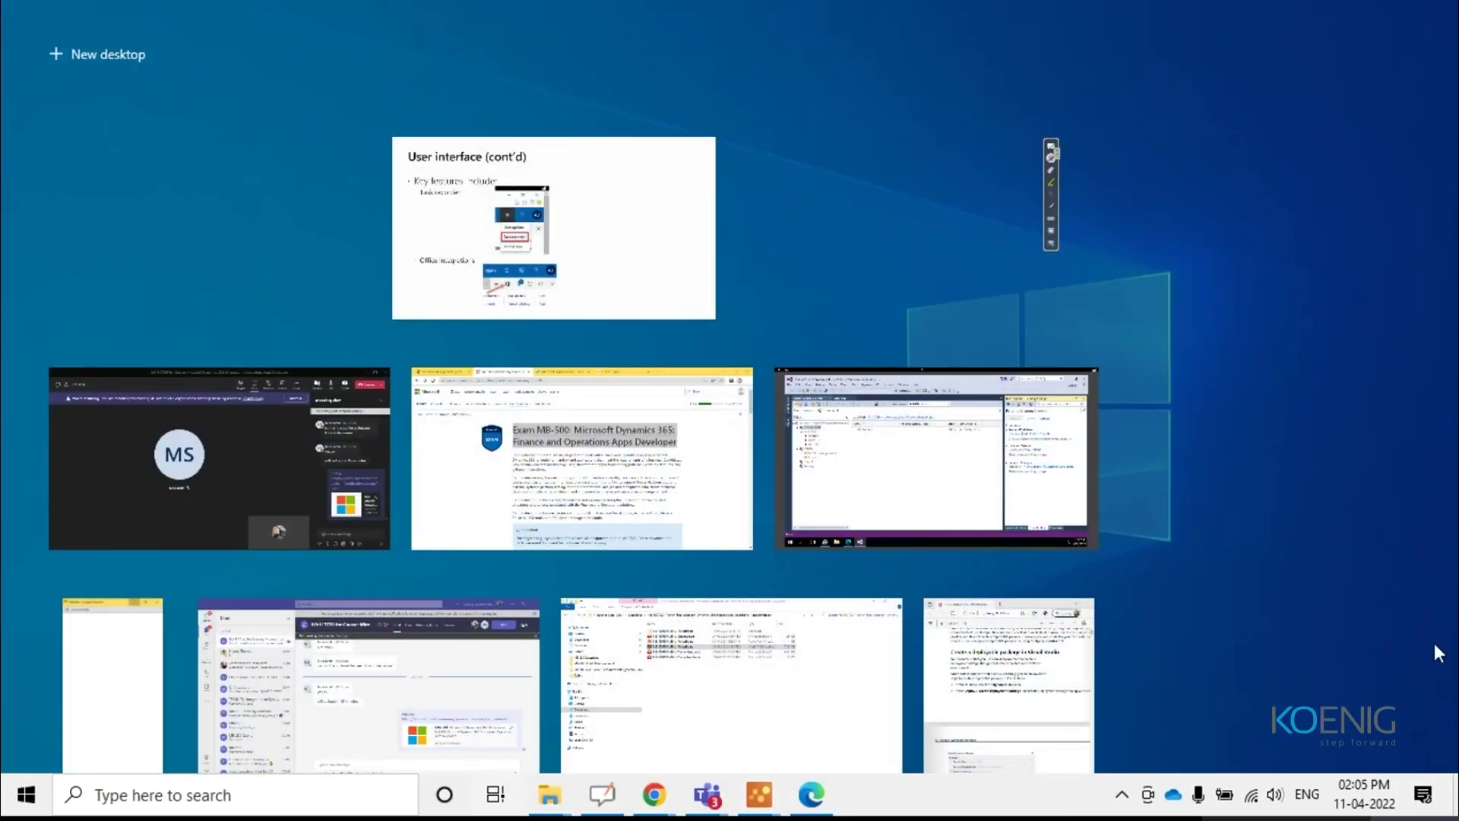
pyautogui.click(580, 456)
pyautogui.moveTo(1400, 38)
pyautogui.mouseDown()
pyautogui.moveTo(42, 118)
pyautogui.moveTo(4, 490)
pyautogui.mouseUp()
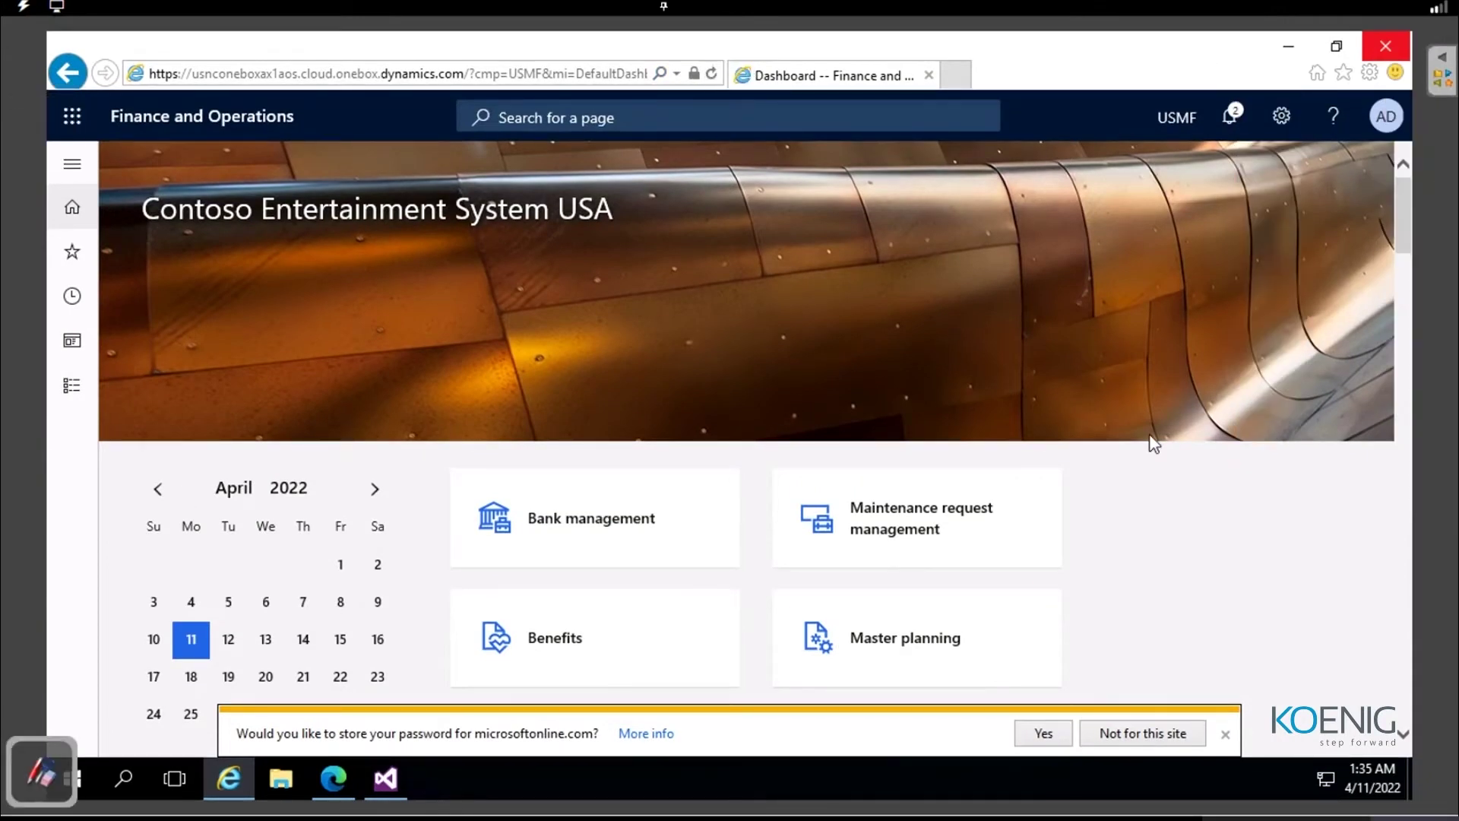
pyautogui.scroll(-10, 1154, 443)
pyautogui.scroll(-5, 1154, 443)
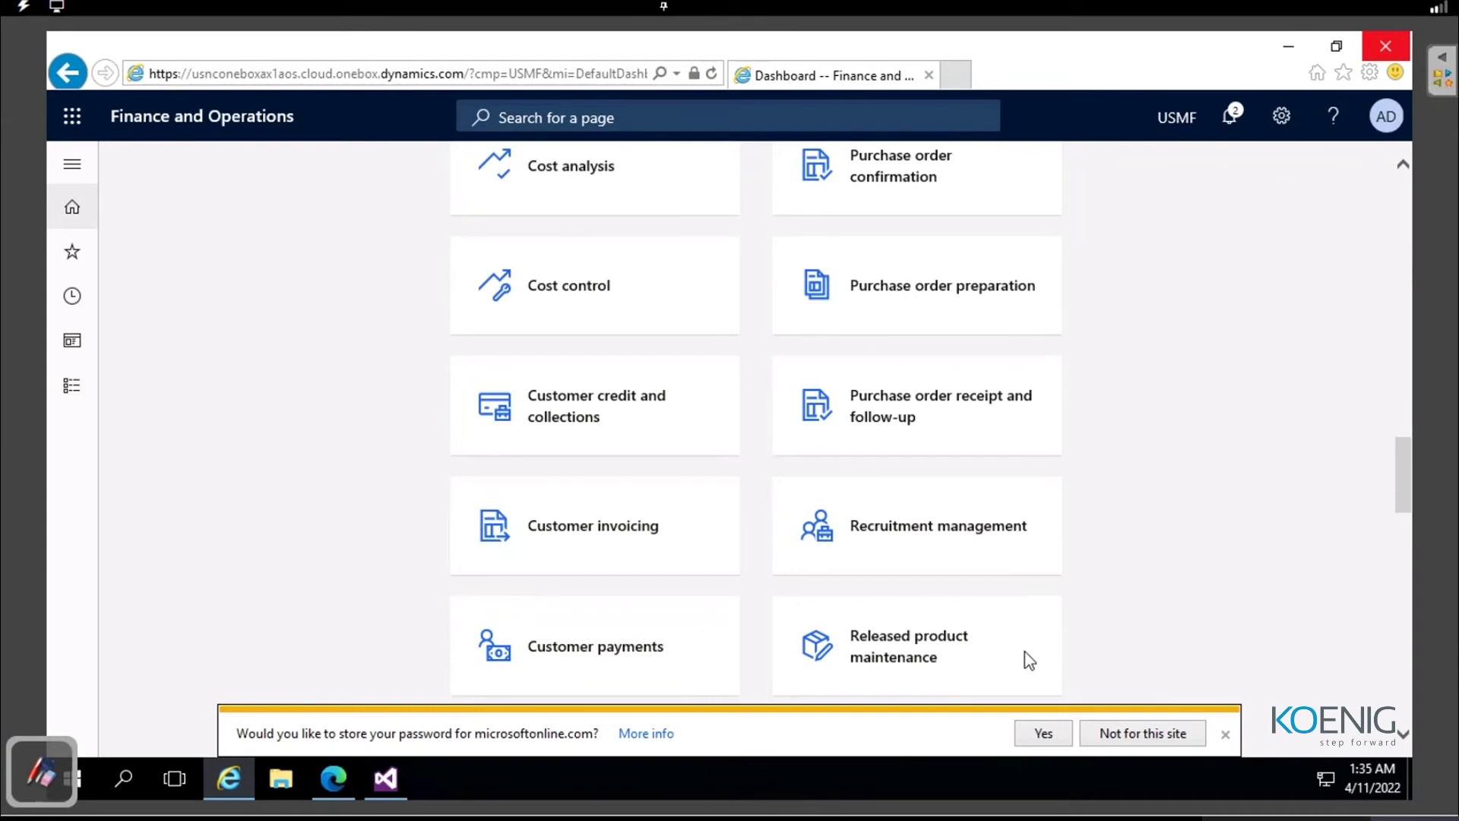
pyautogui.scroll(5, 736, 567)
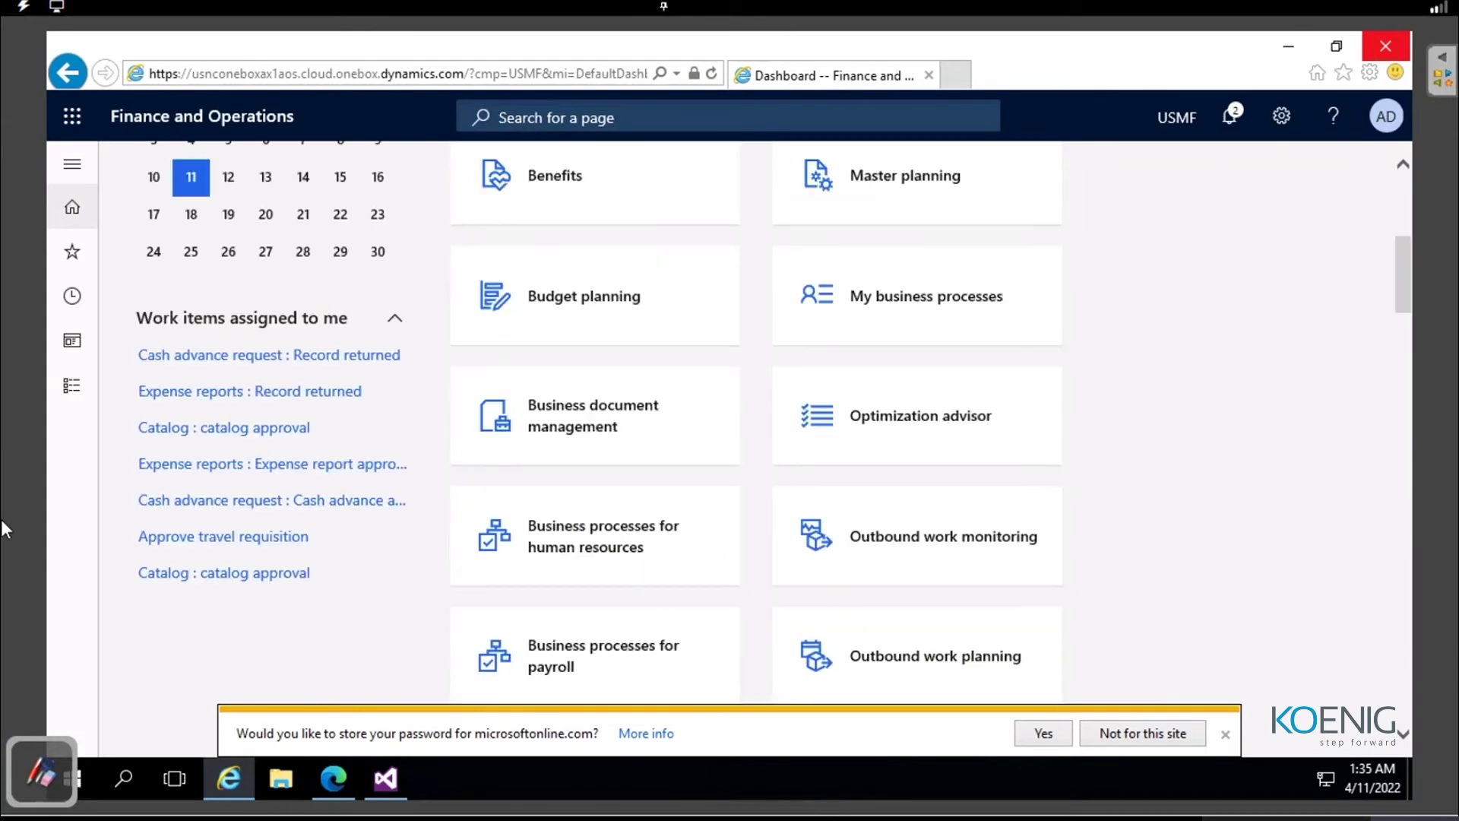
# Step: Look through the list of workspaces in the navigation pane and collapse the pane
pyautogui.click(69, 344)
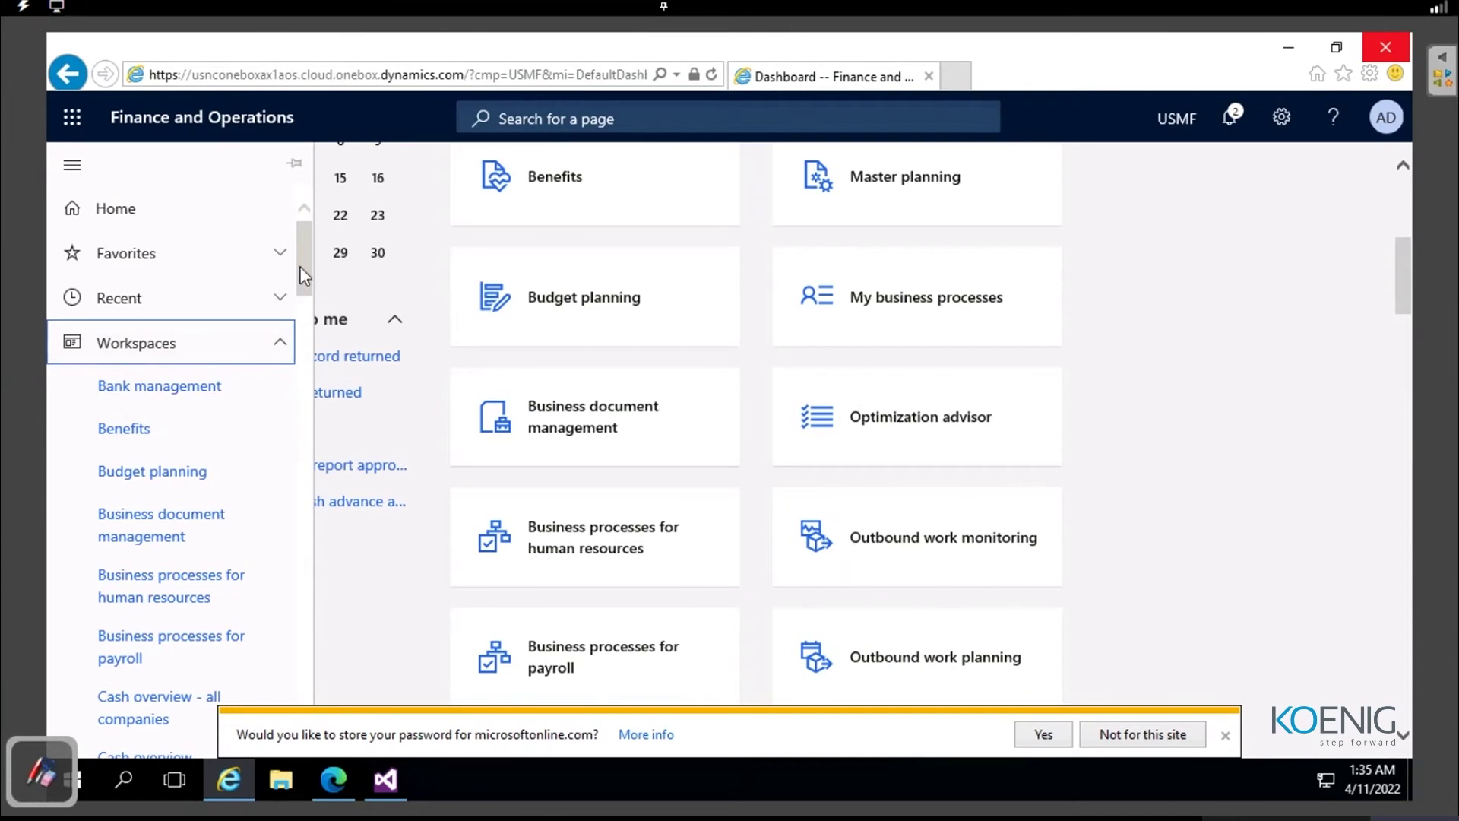
pyautogui.scroll(-10, 304, 426)
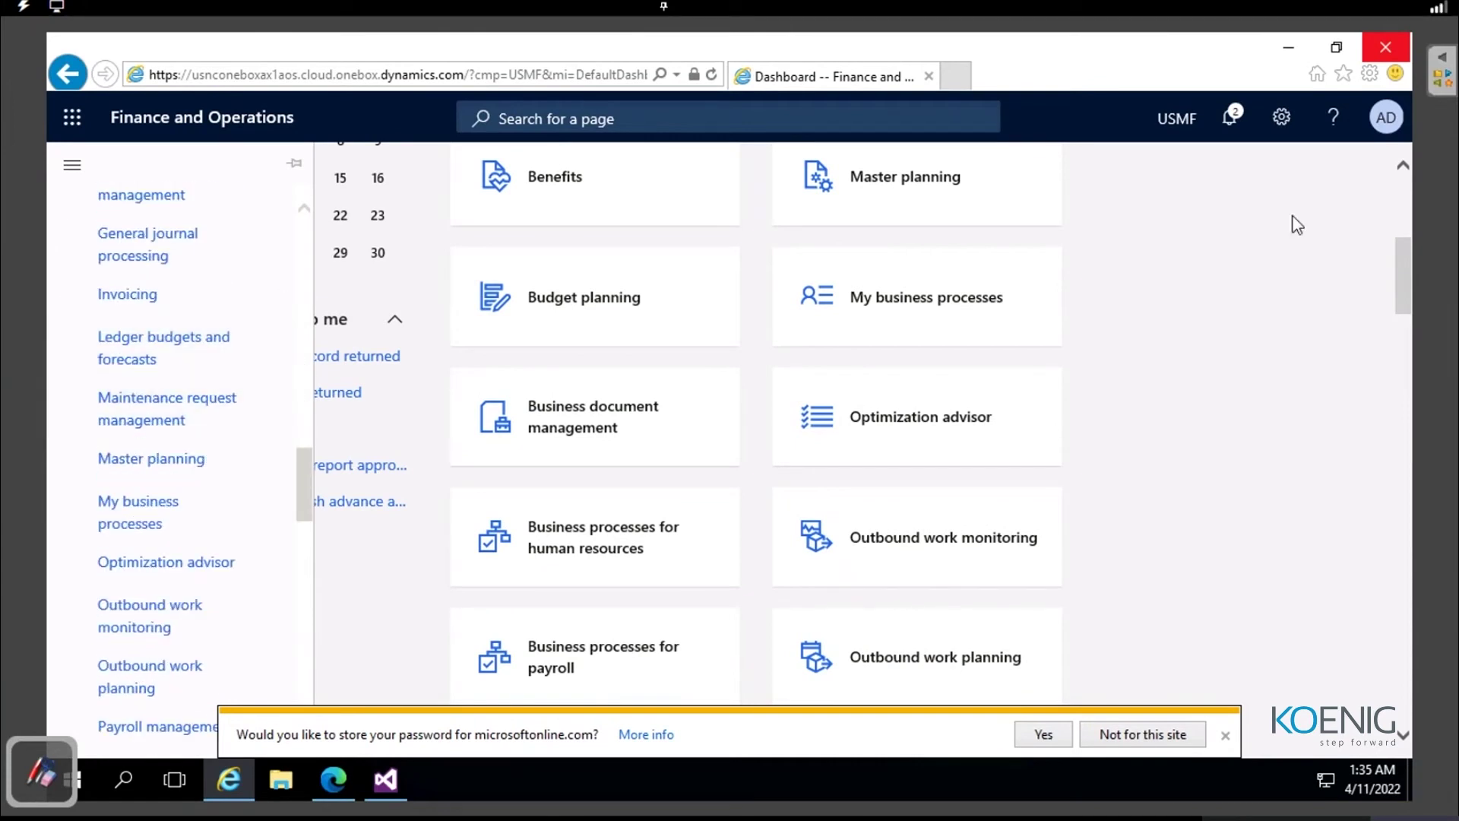
pyautogui.scroll(5, 1393, 222)
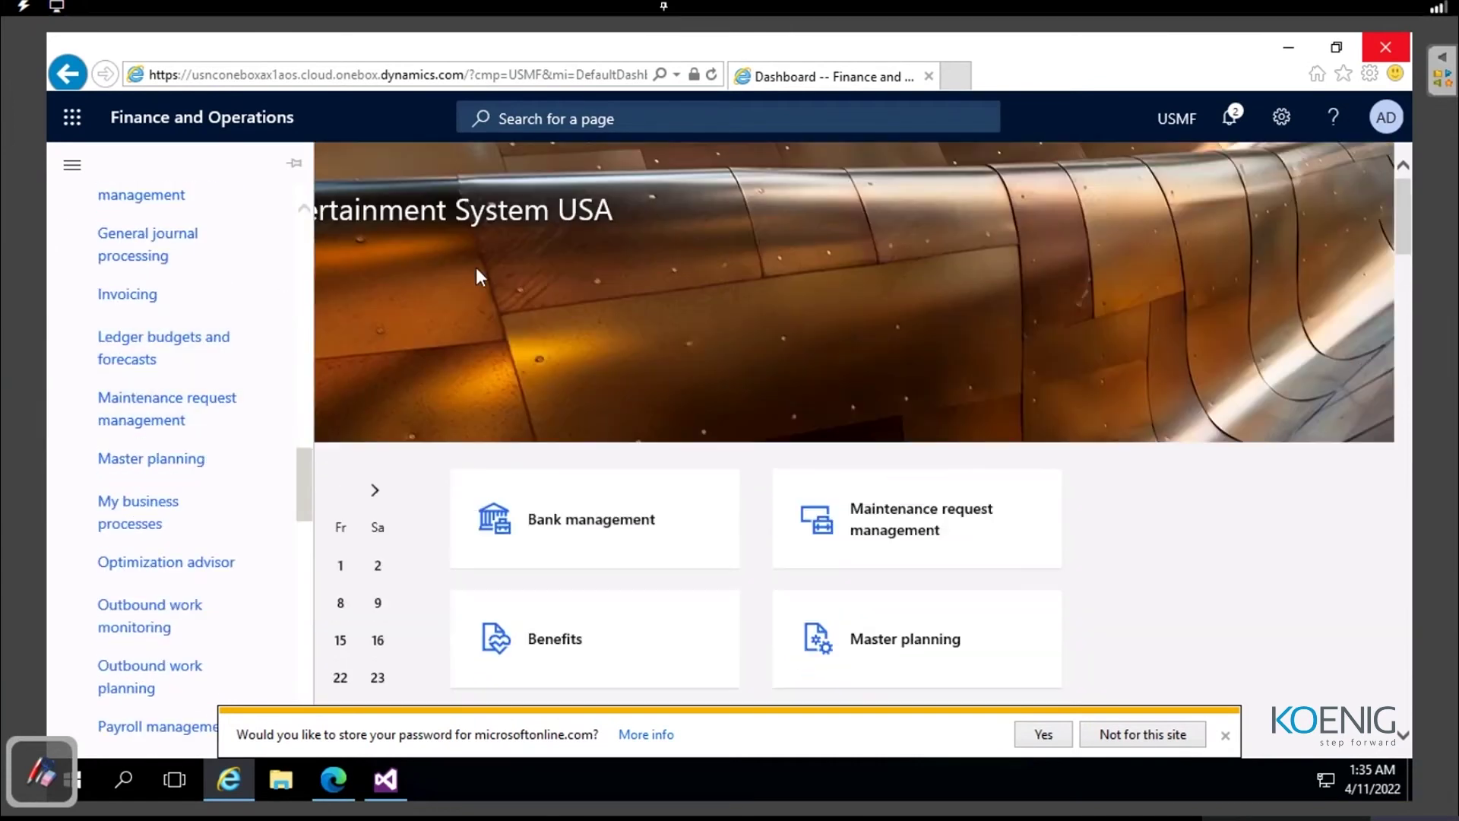
pyautogui.click(71, 164)
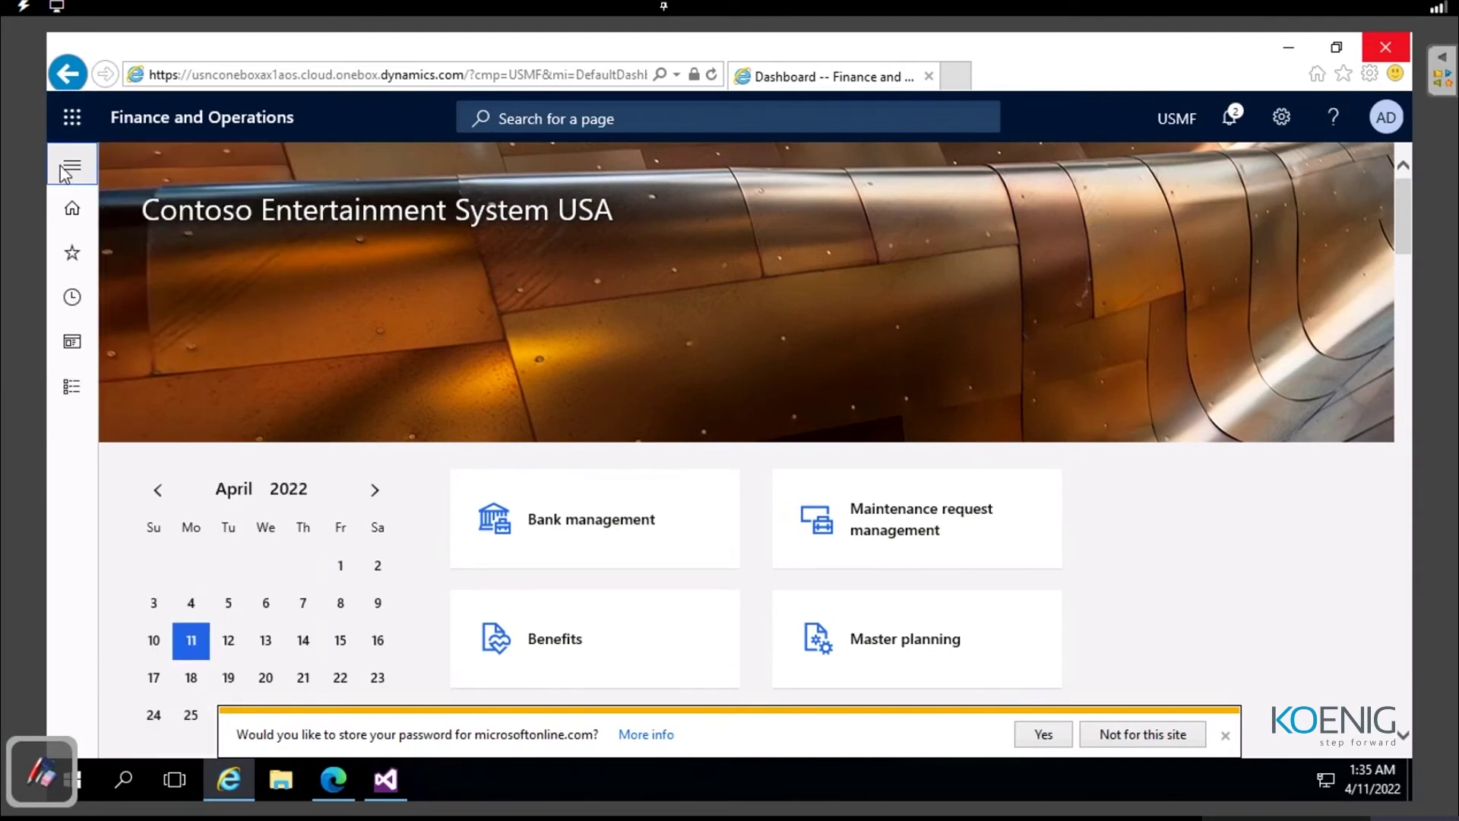
# Step: Look at the Vendors links of the Accounts payable module and open All customers from Accounts receivable
pyautogui.click(59, 392)
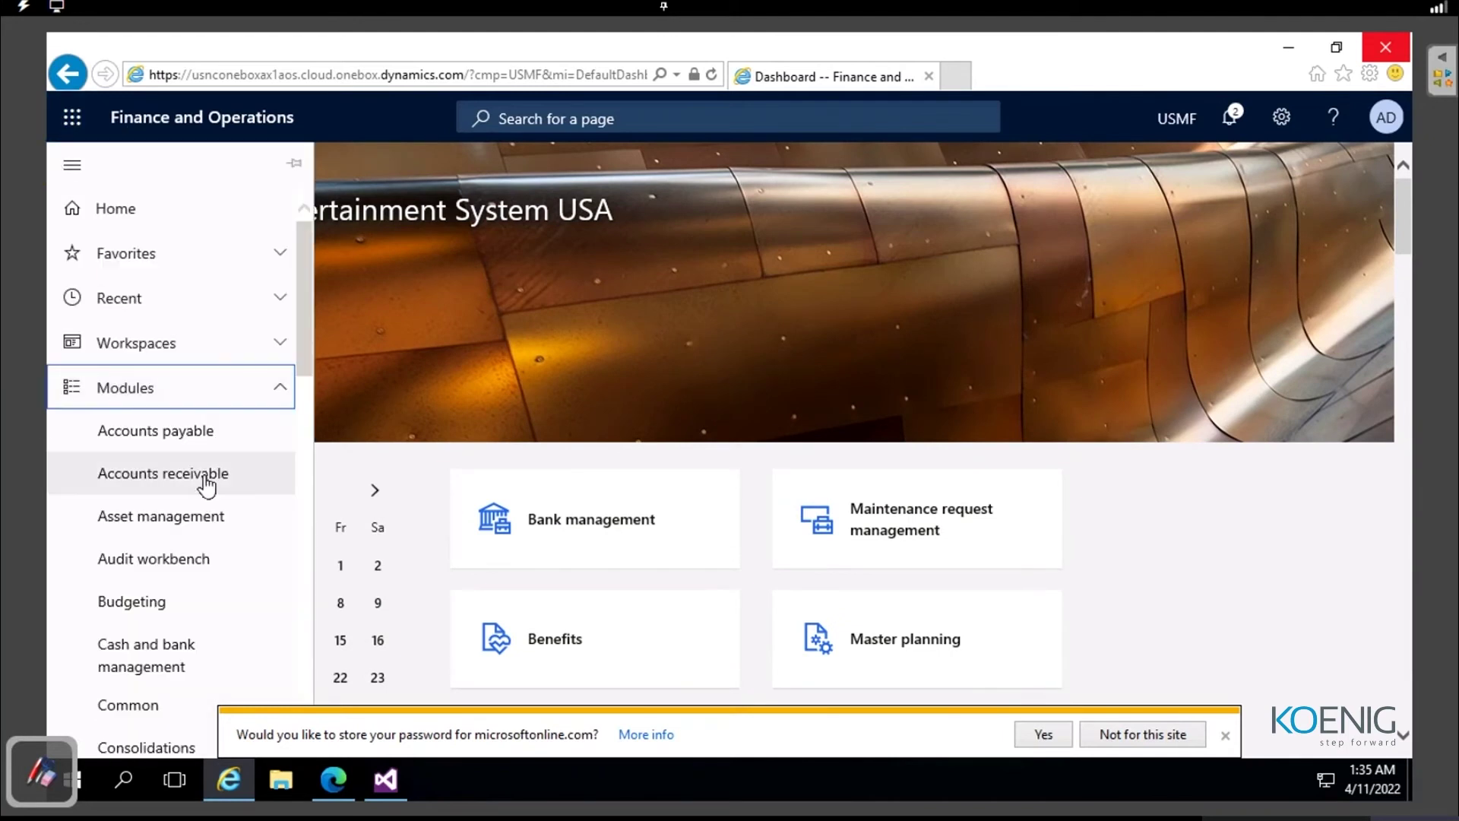
pyautogui.click(212, 439)
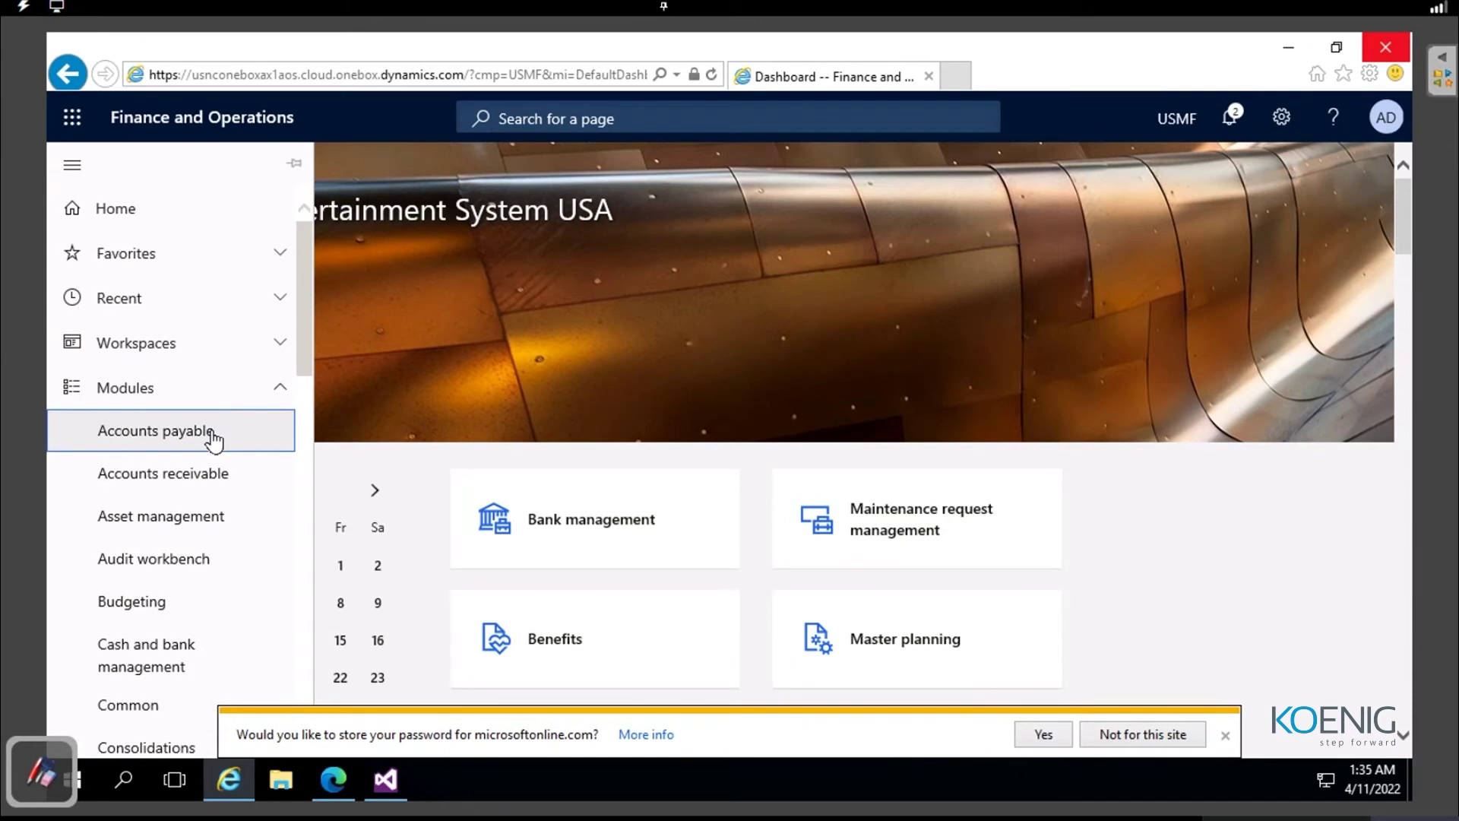
pyautogui.click(382, 357)
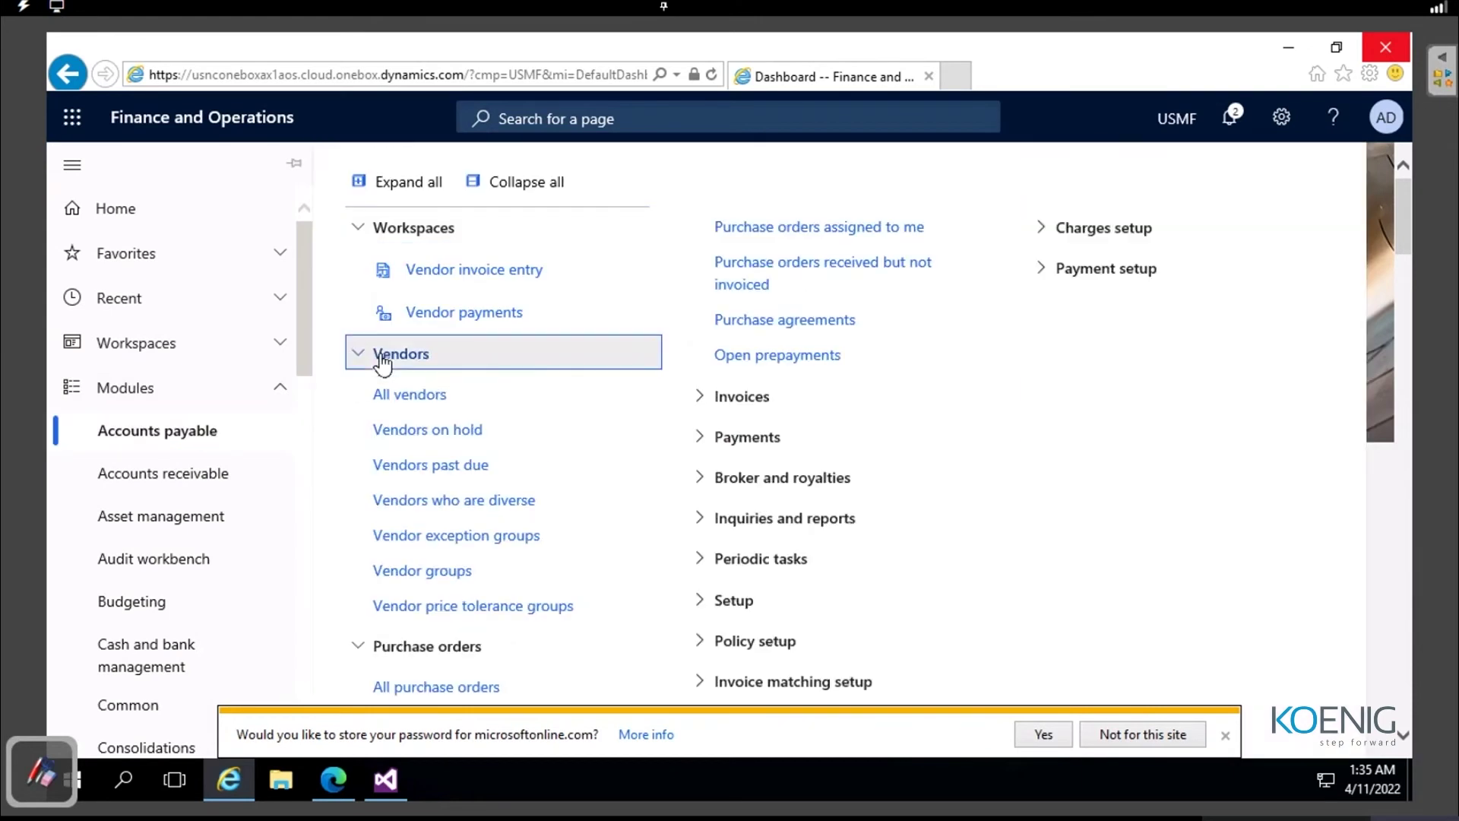
pyautogui.click(194, 488)
pyautogui.click(370, 357)
pyautogui.click(416, 396)
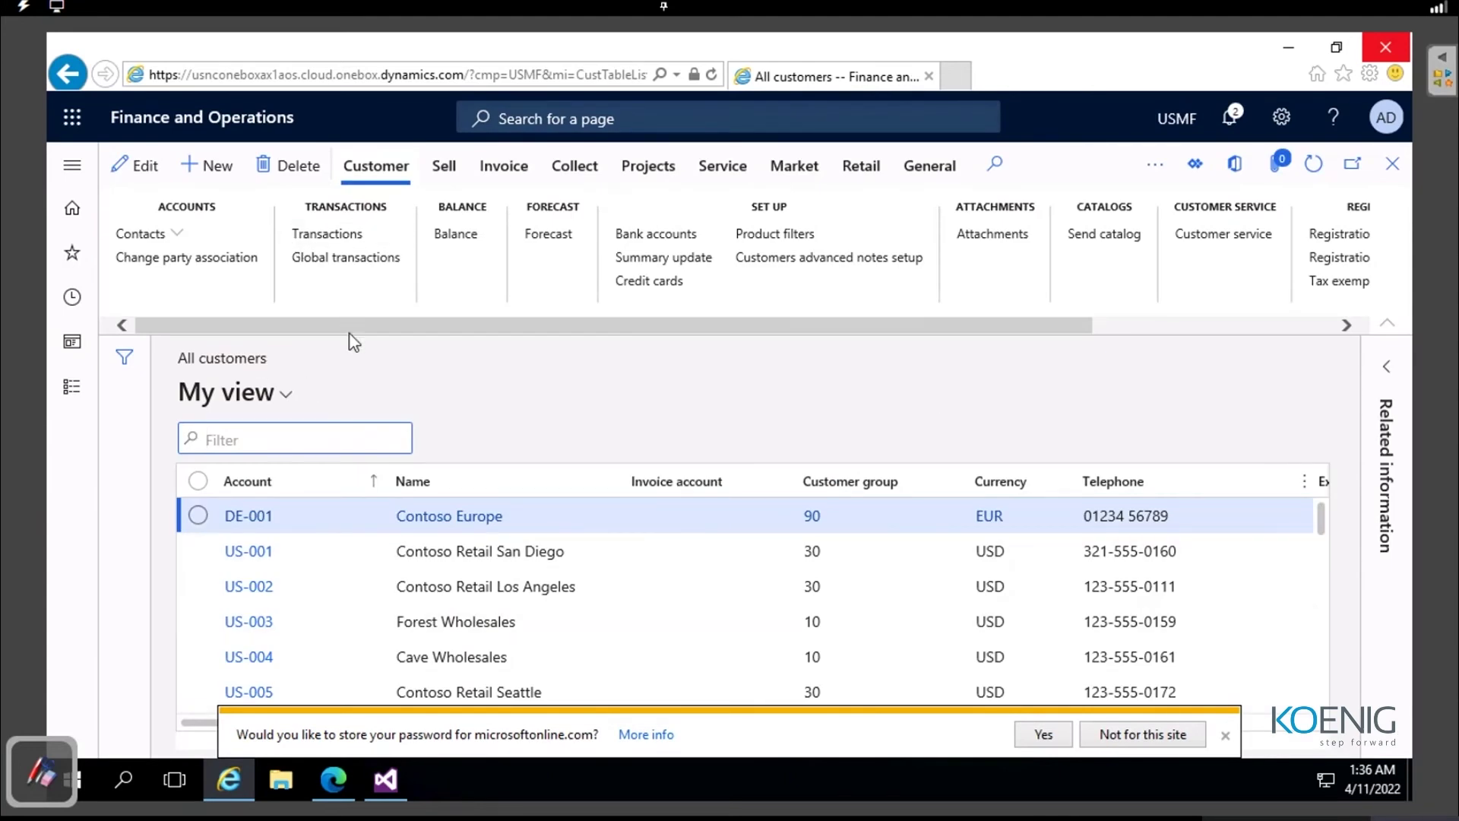
# Step: Examine the Customer commands, the action search and the additional options available for the All customers page
pyautogui.moveTo(547, 327); pyautogui.dragTo(790, 327)
pyautogui.moveTo(635, 326); pyautogui.dragTo(261, 330)
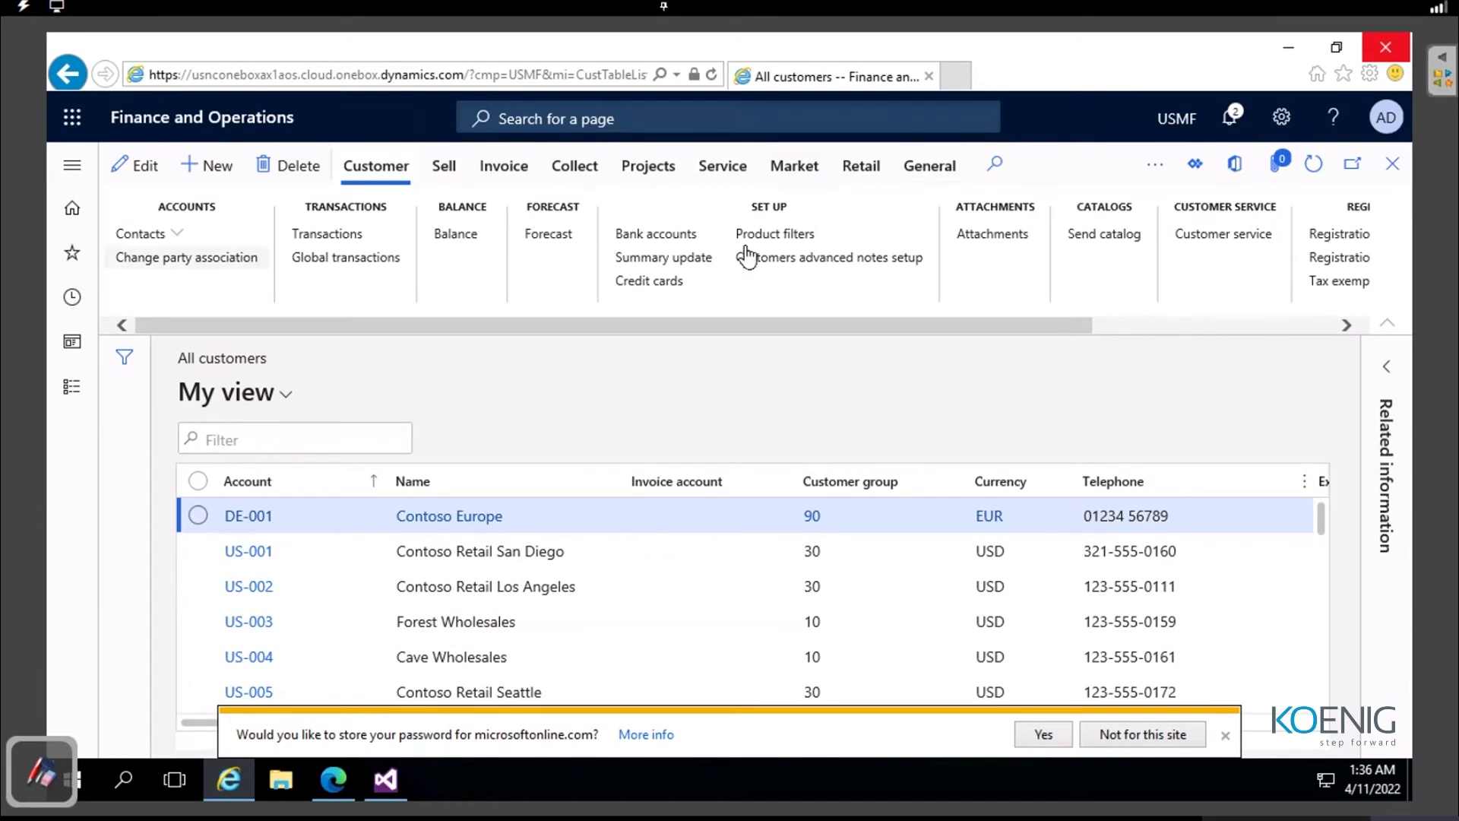
pyautogui.click(995, 177)
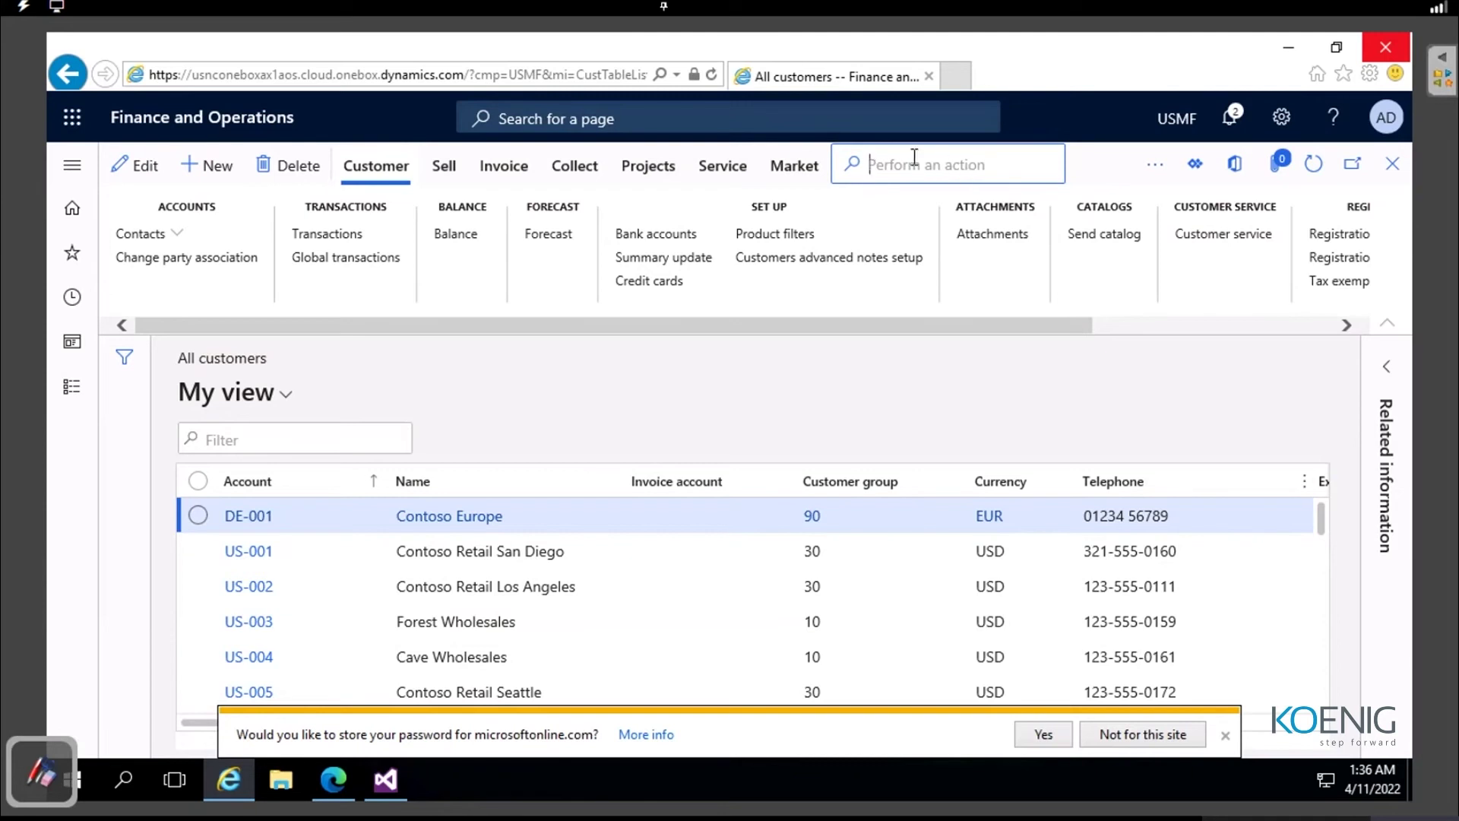
pyautogui.click(1157, 174)
pyautogui.click(1157, 173)
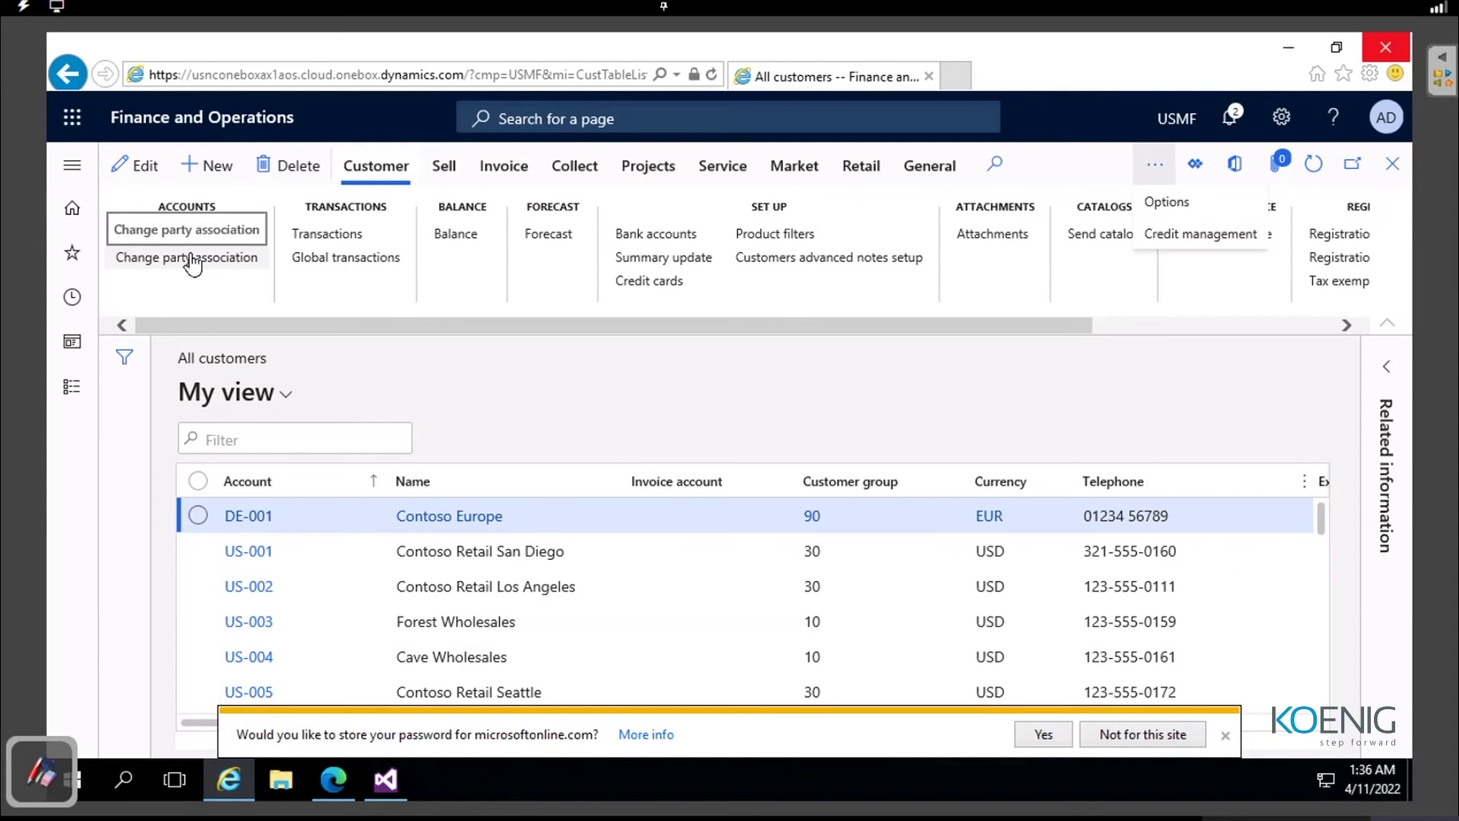
# Step: Review the Sell, Invoice and Collect commands for customers and bring up the action search
pyautogui.click(447, 169)
pyautogui.click(501, 167)
pyautogui.click(574, 166)
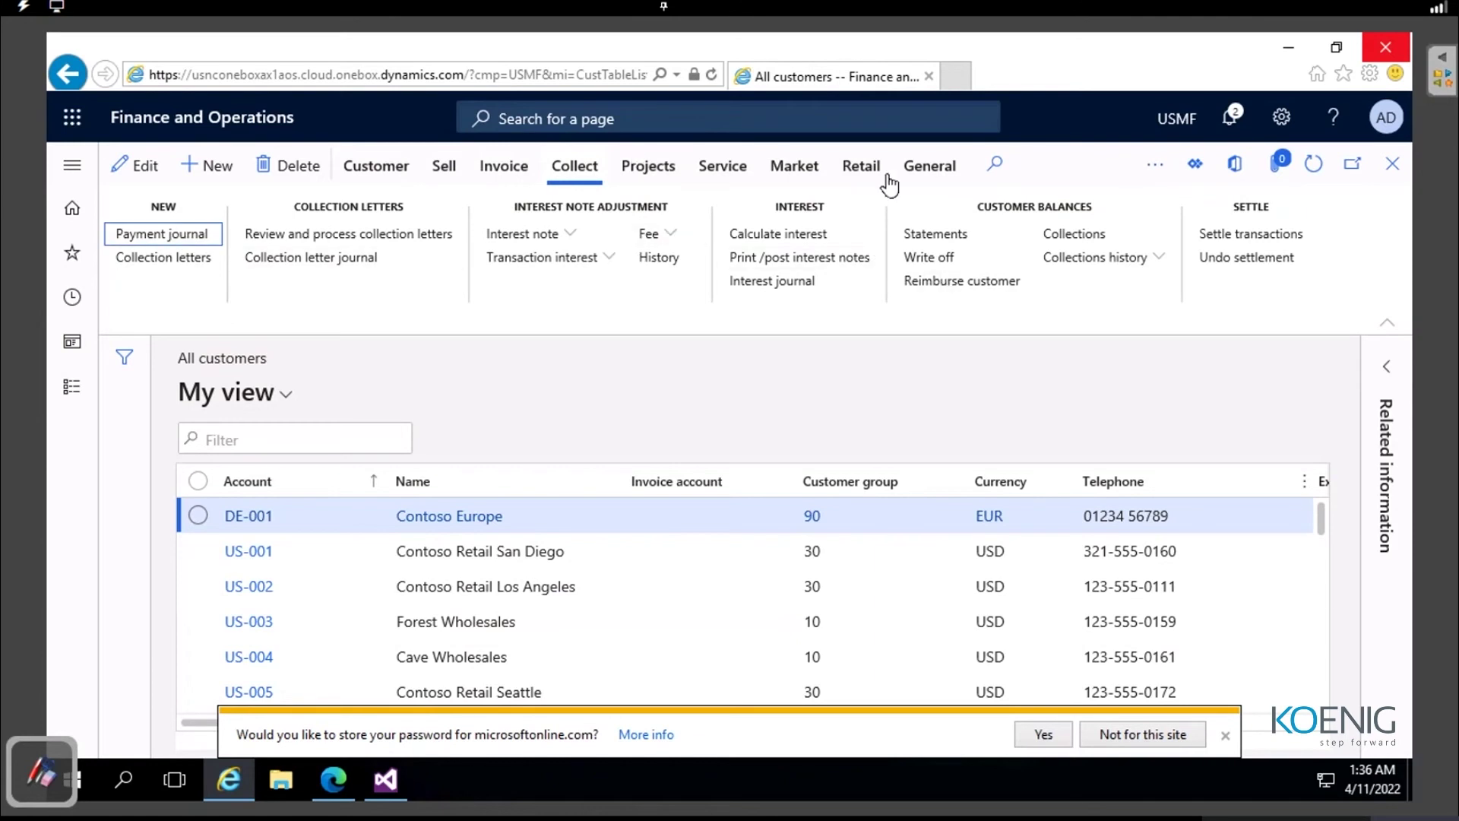
pyautogui.click(994, 165)
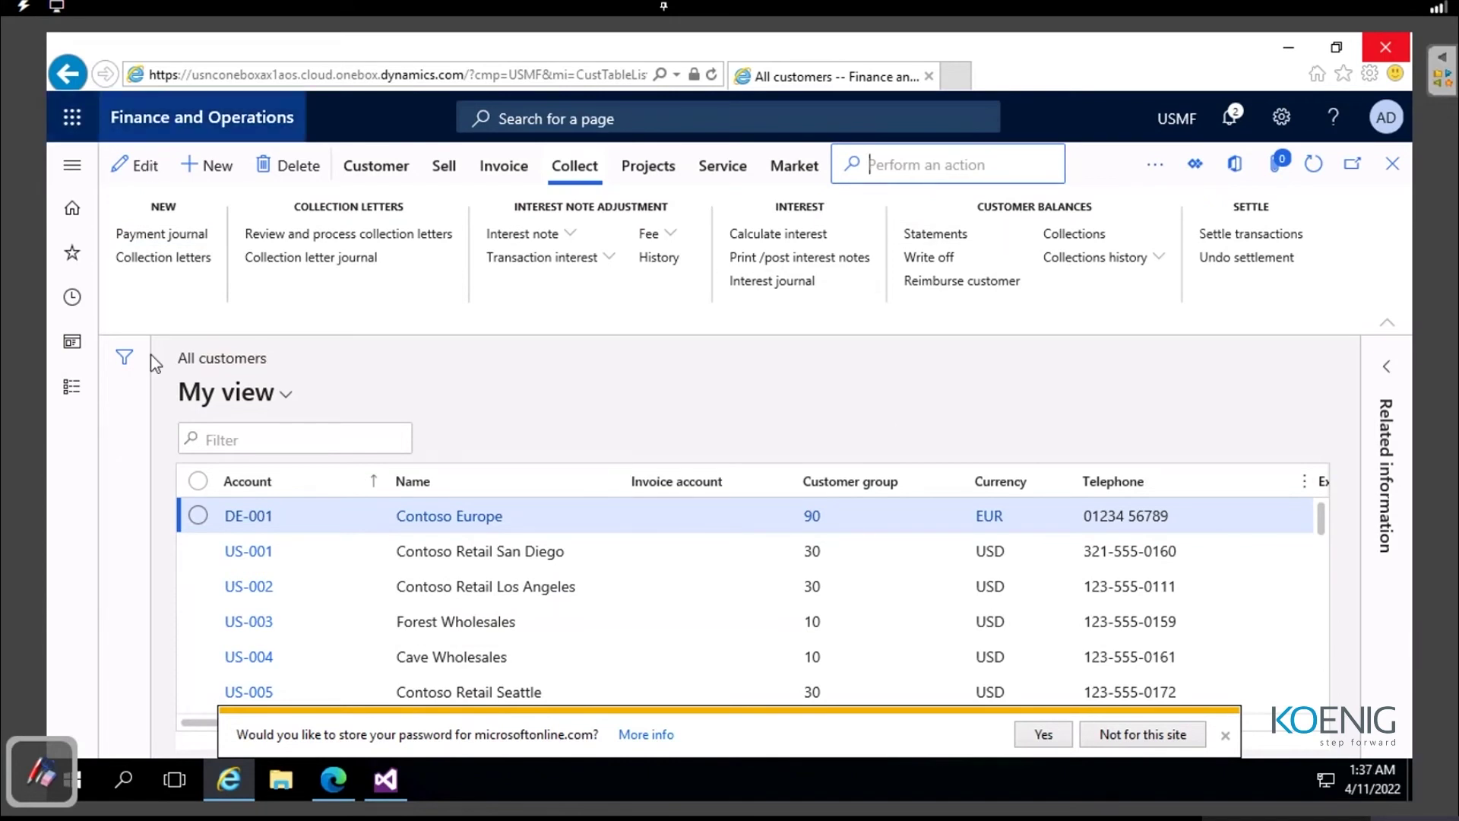
# Step: Return to the Finance and Operations dashboard and open Task recorder
pyautogui.click(174, 121)
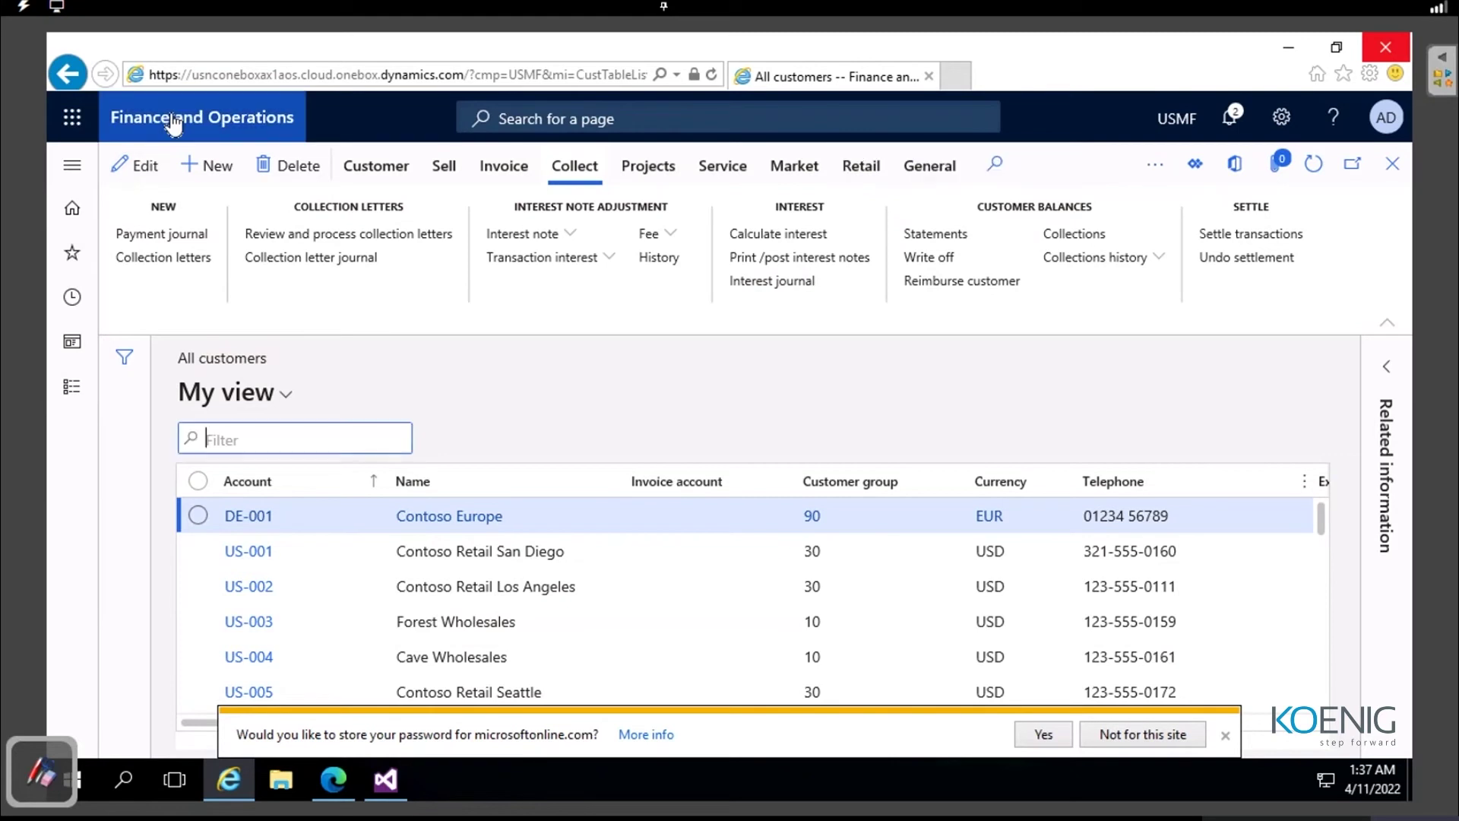
pyautogui.click(171, 114)
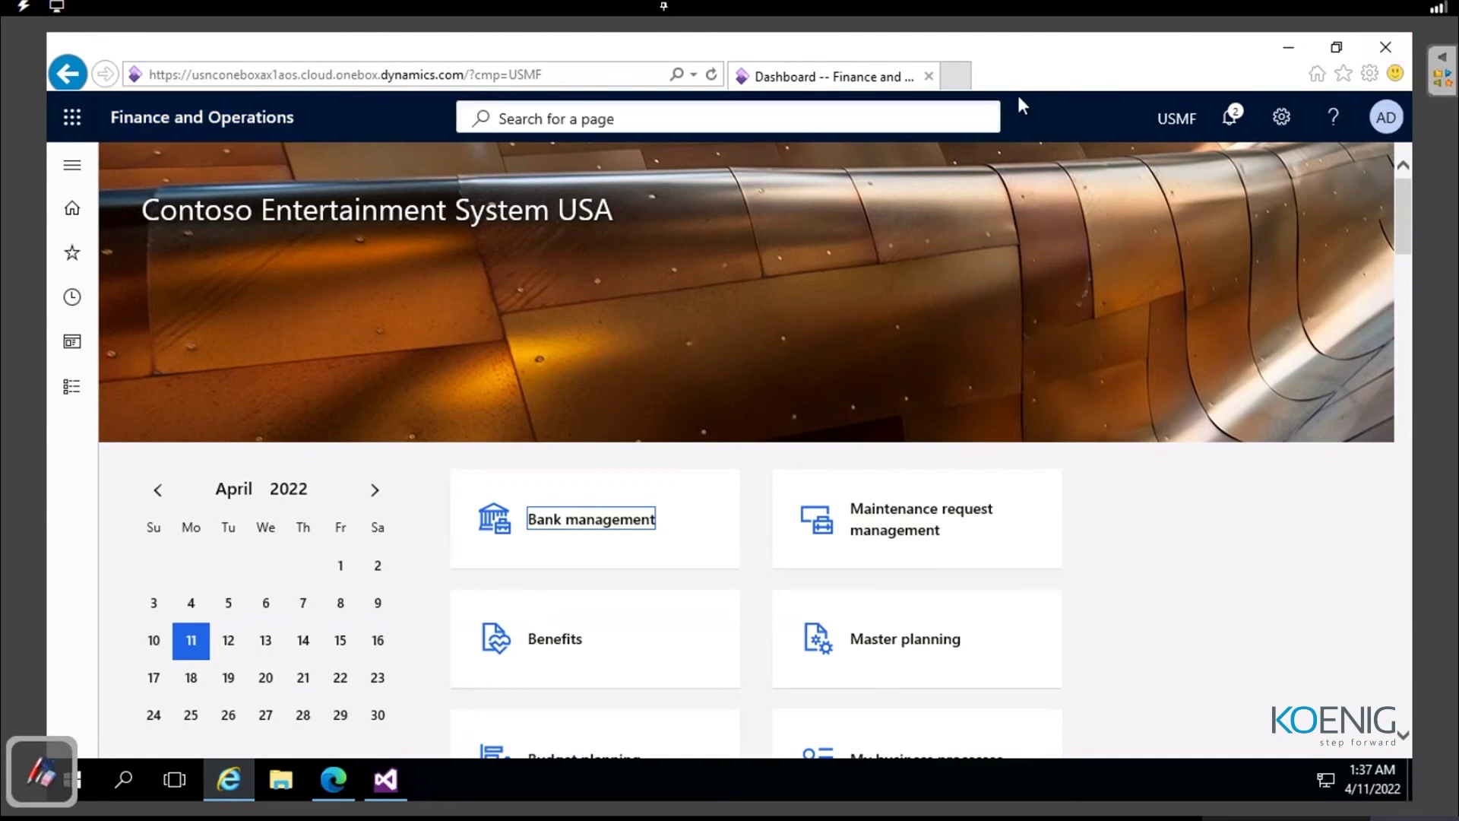
pyautogui.click(1285, 119)
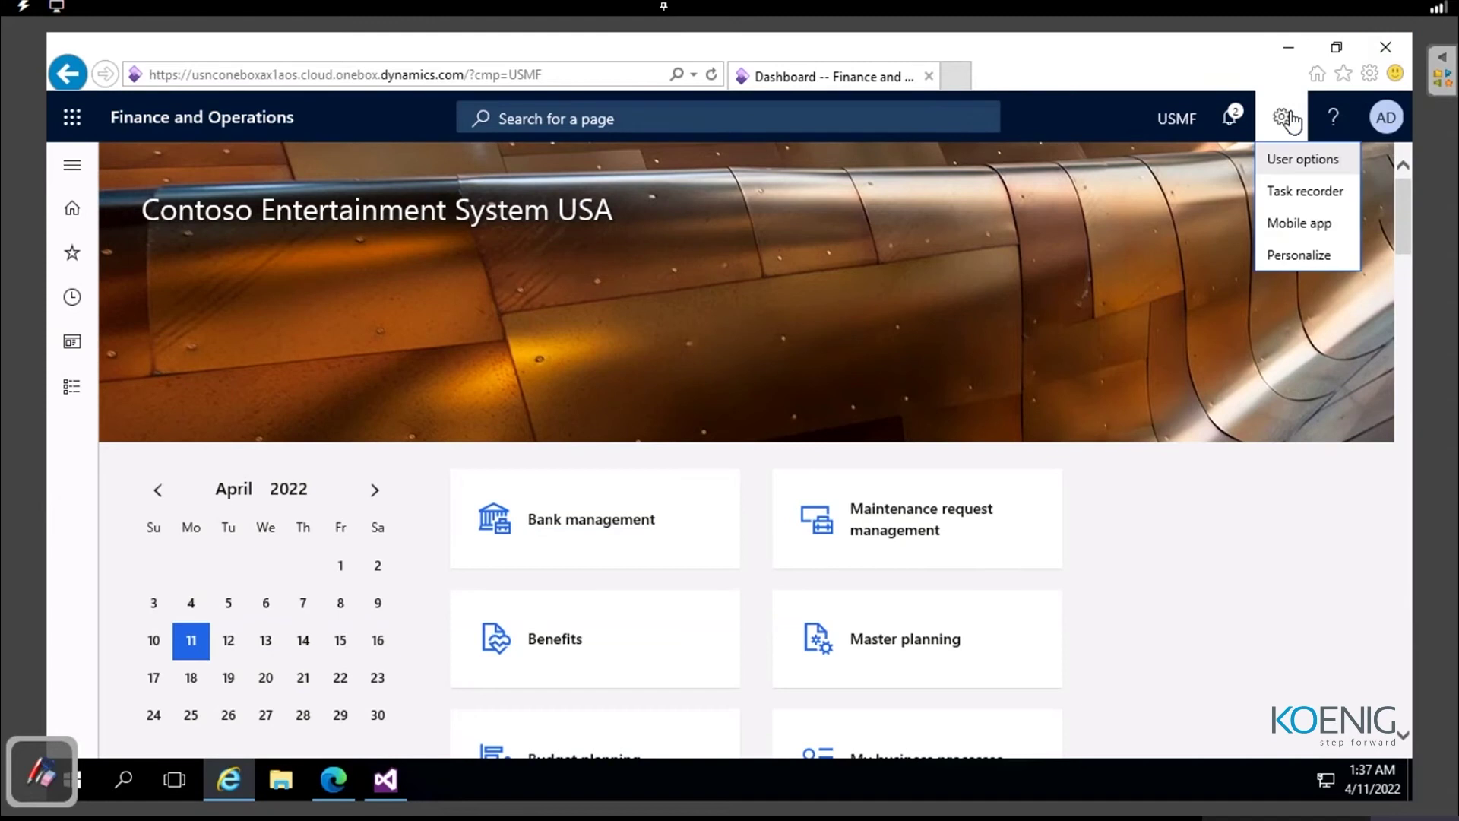
pyautogui.click(1294, 192)
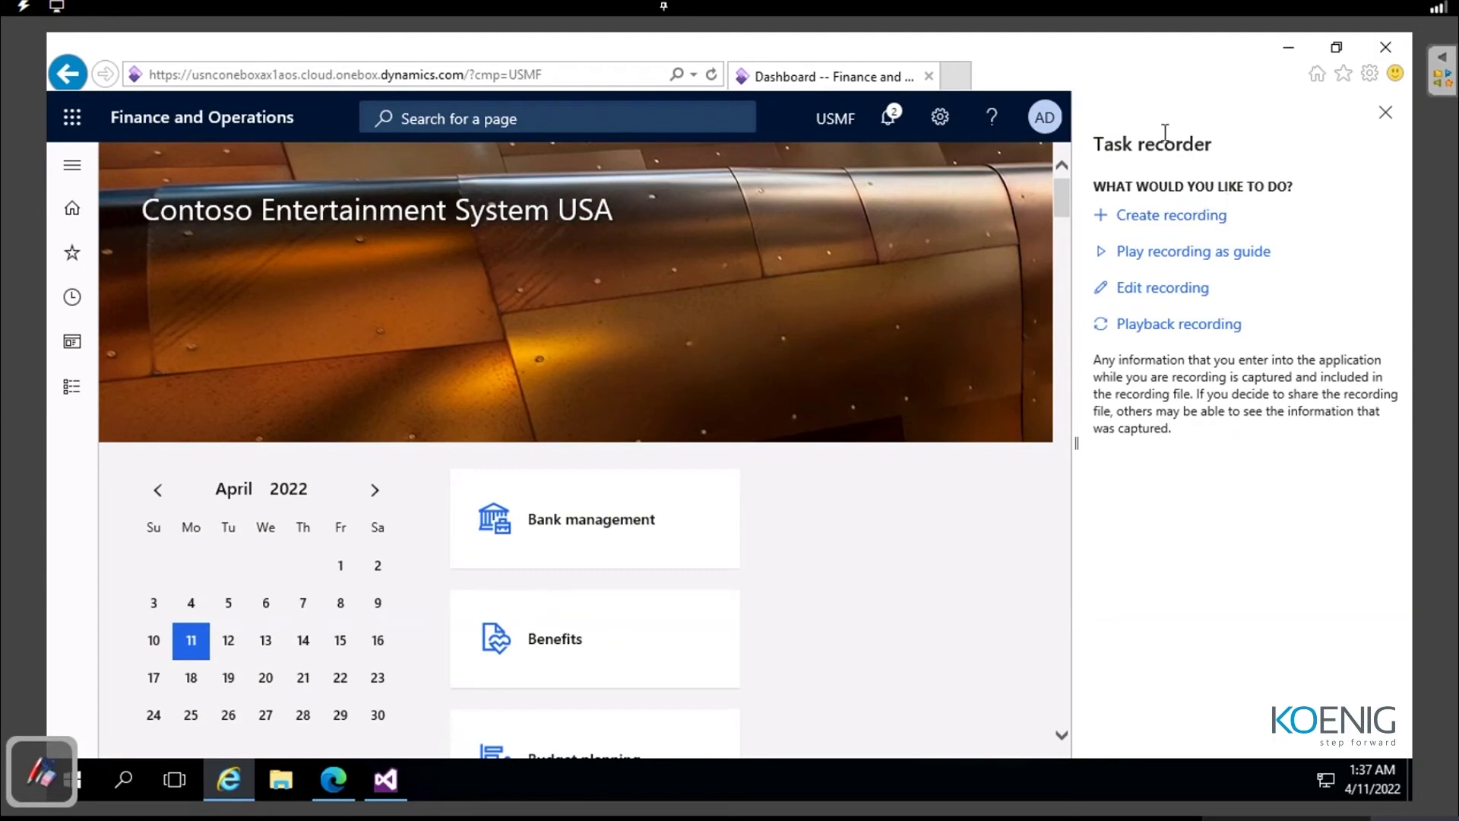
# Step: Create a task recording named "create a customer" and start recording
pyautogui.click(1142, 217)
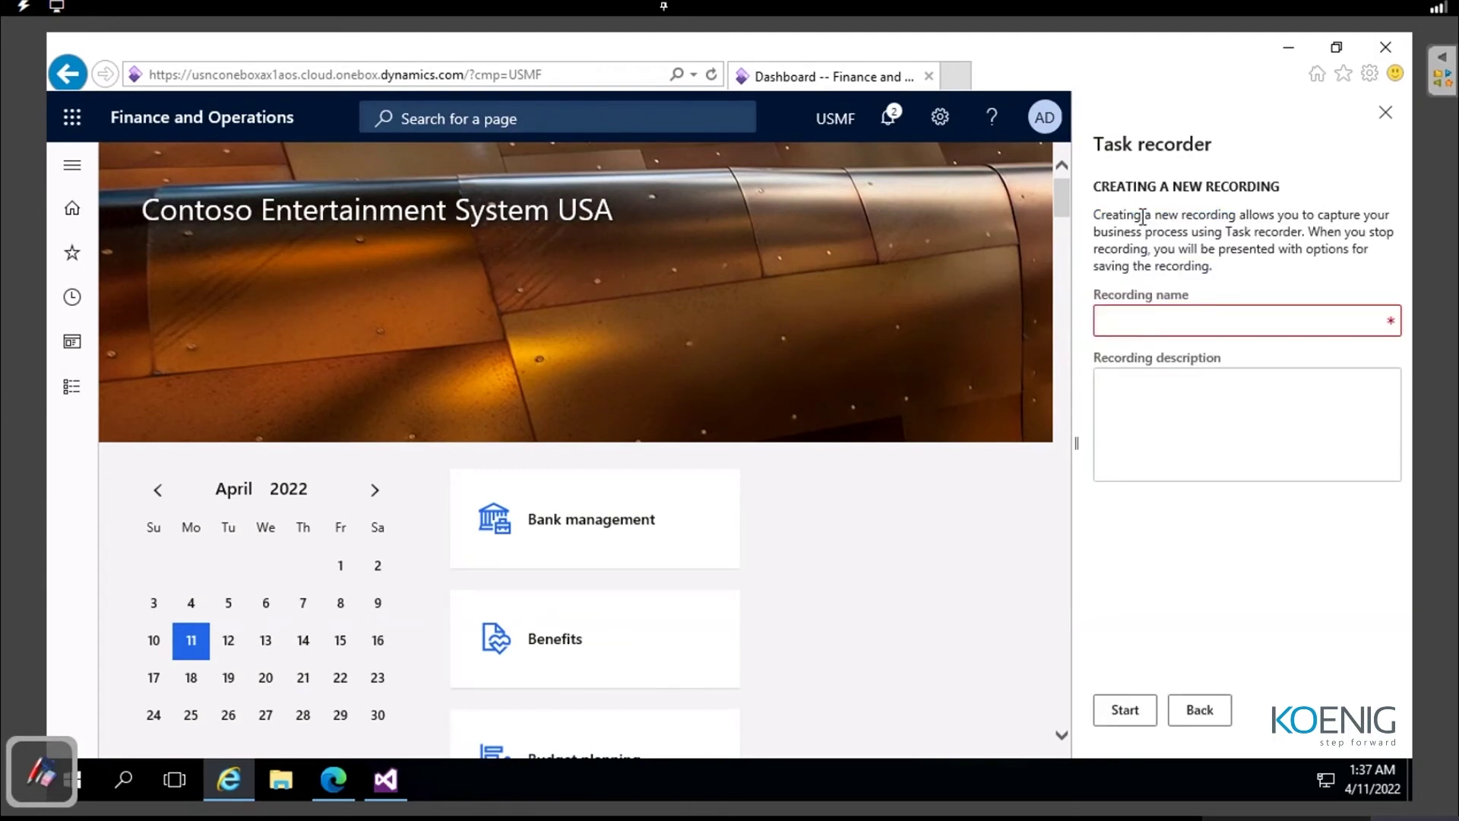
pyautogui.click(1171, 319)
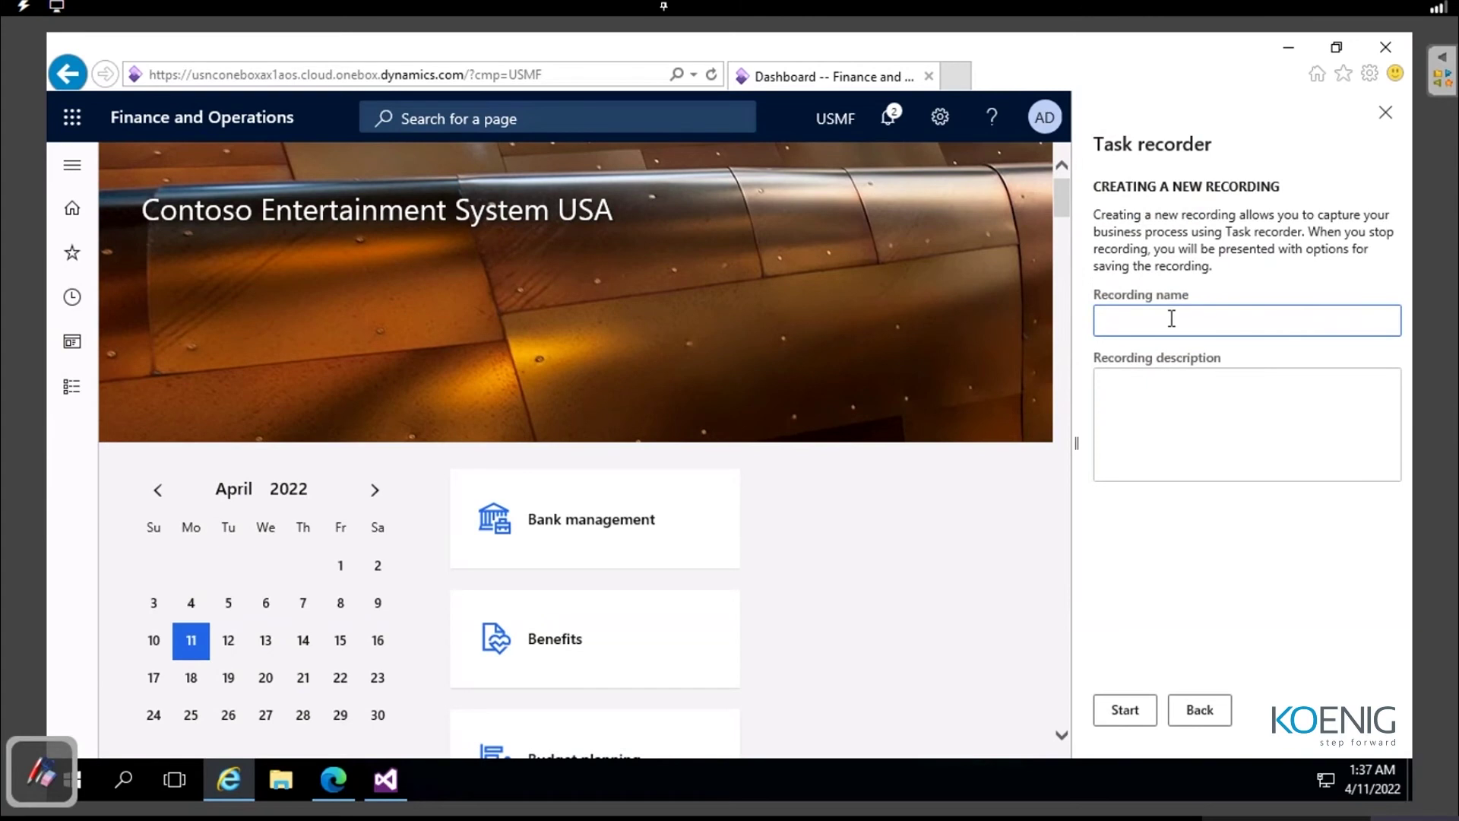
pyautogui.write('create a custmer')
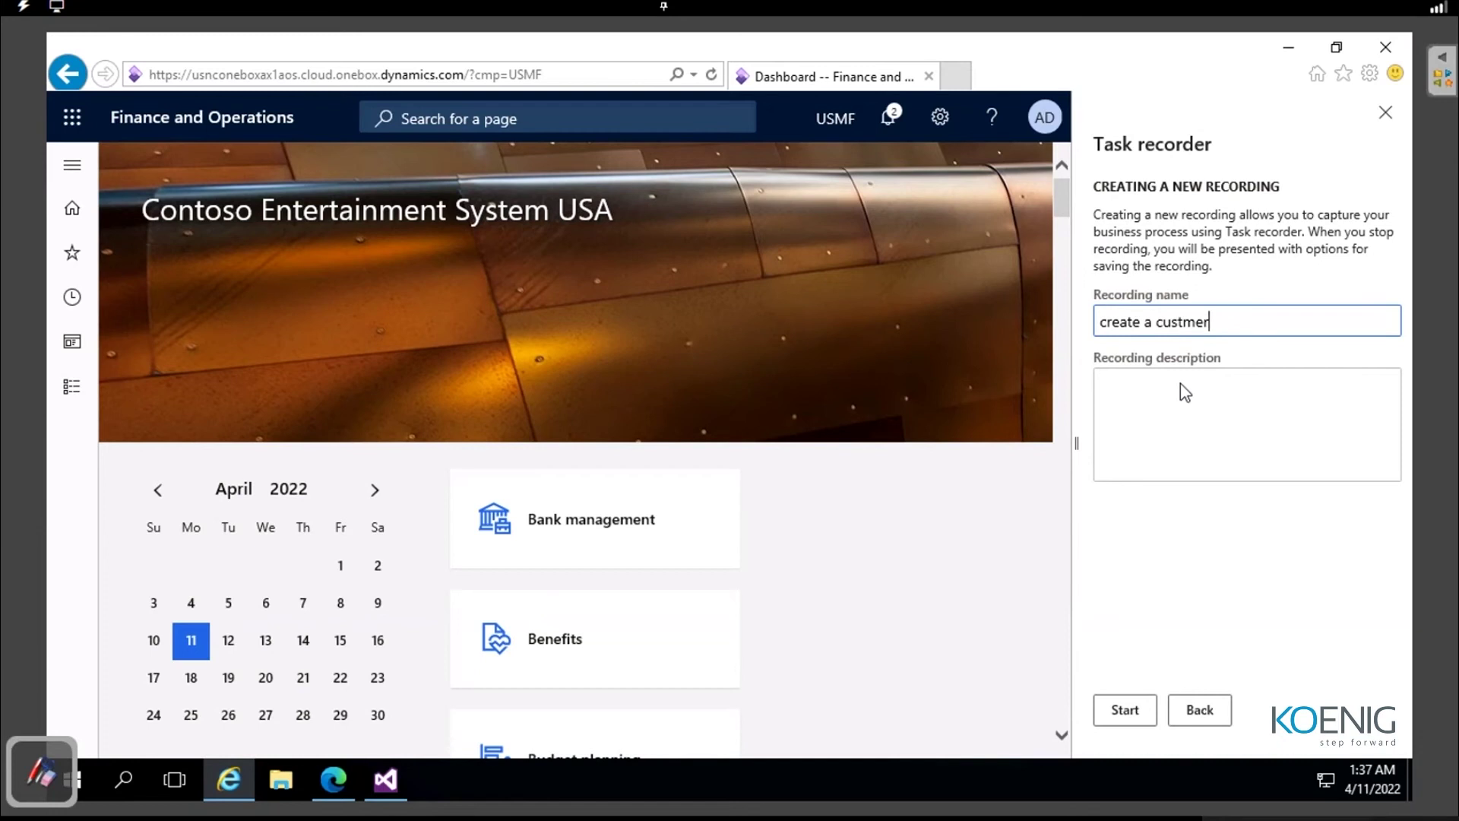
pyautogui.click(1187, 321)
pyautogui.write('o')
pyautogui.click(1140, 718)
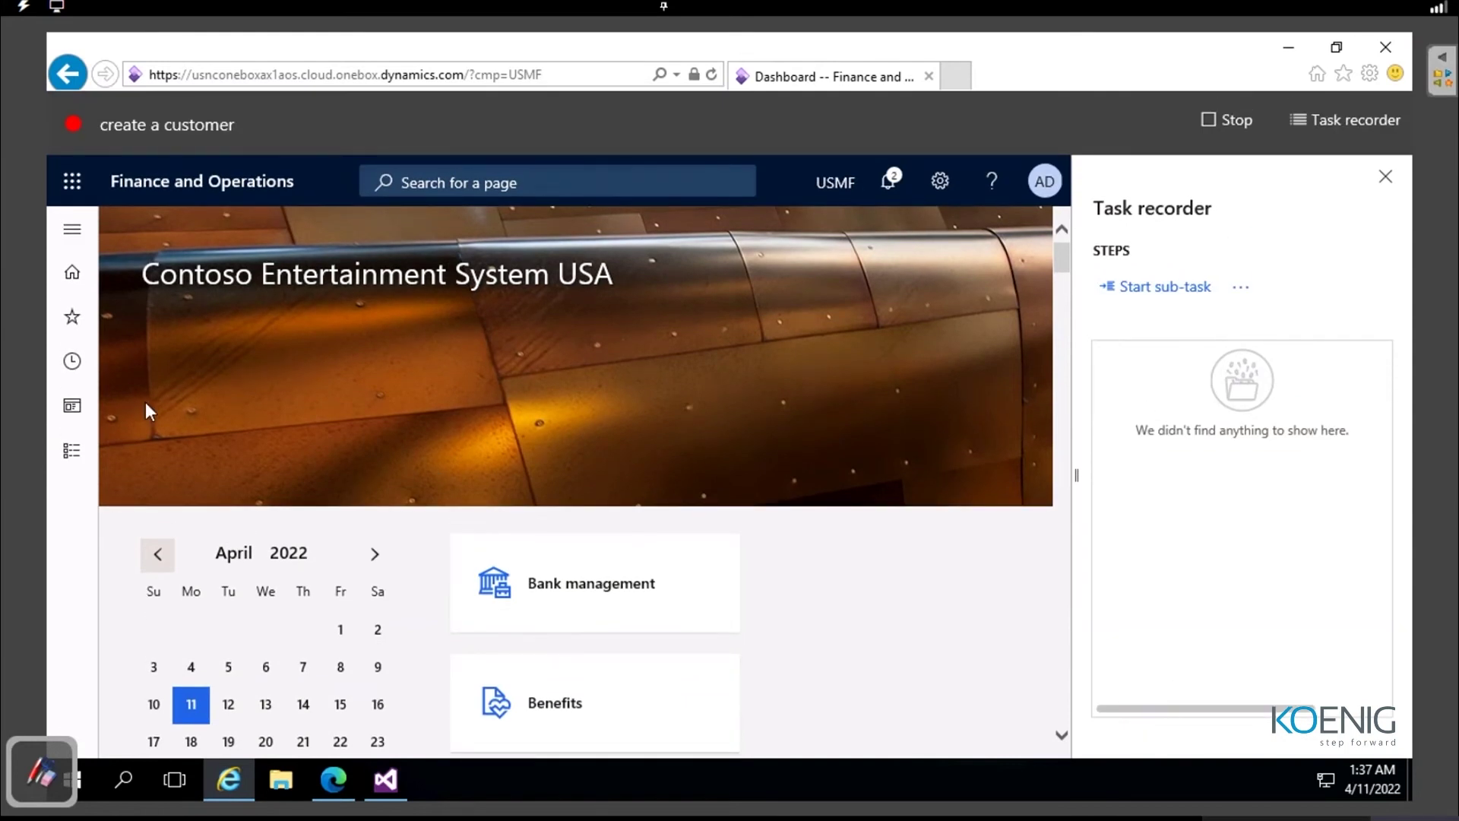
# Step: Open All customers from the Accounts receivable module and begin a new customer record
pyautogui.click(58, 456)
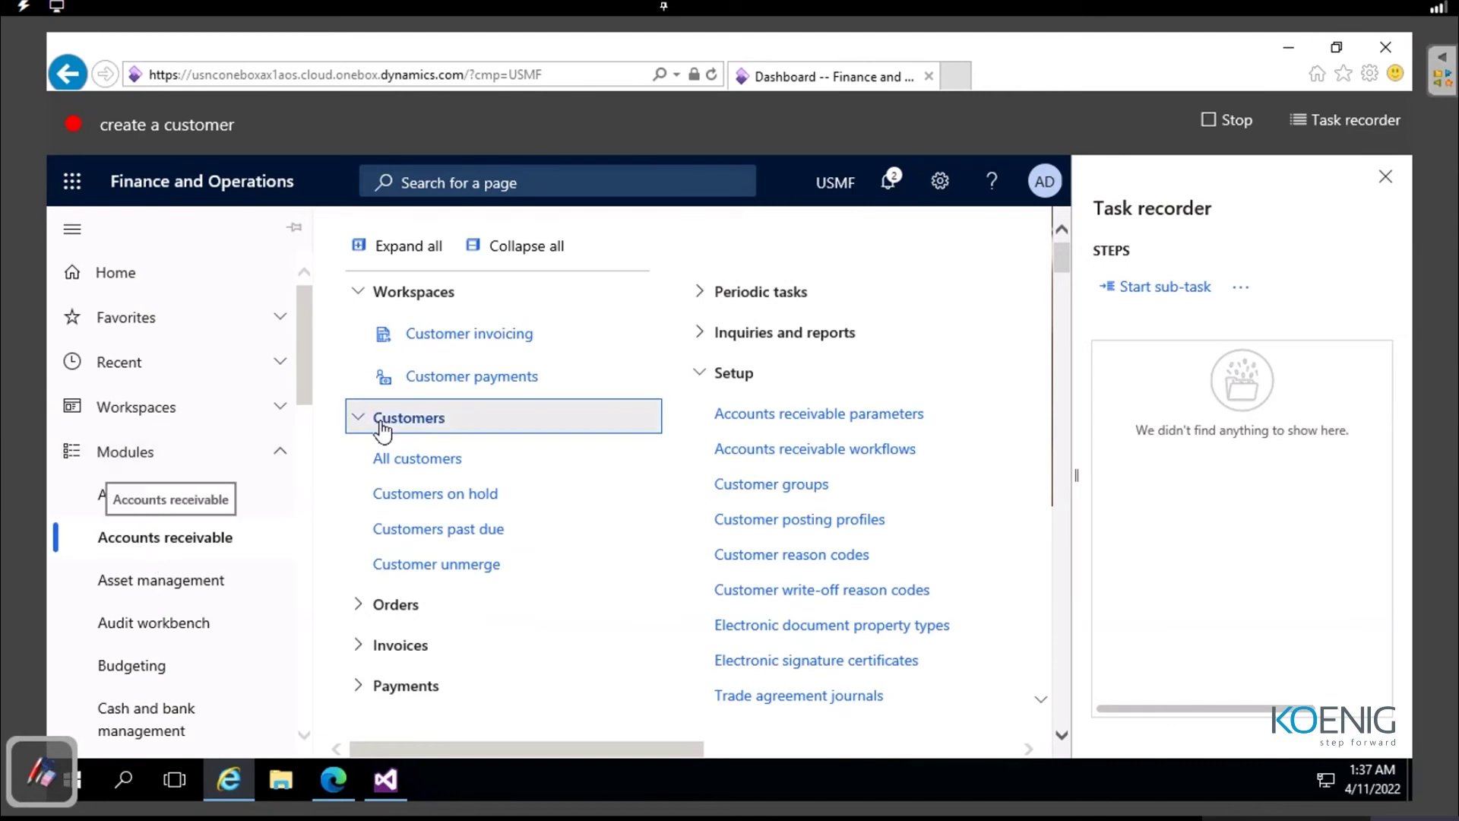
pyautogui.click(408, 459)
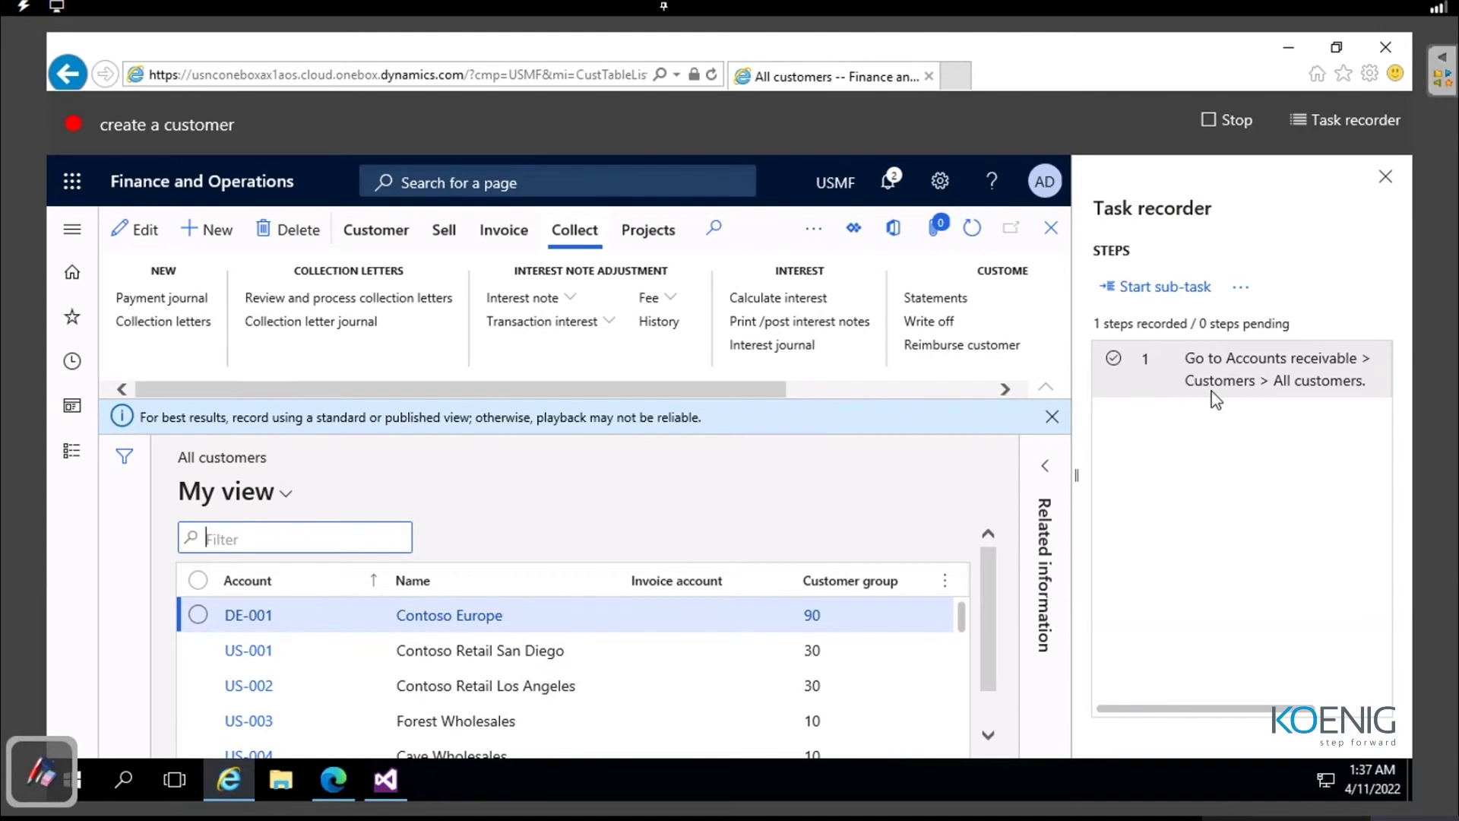
pyautogui.click(212, 240)
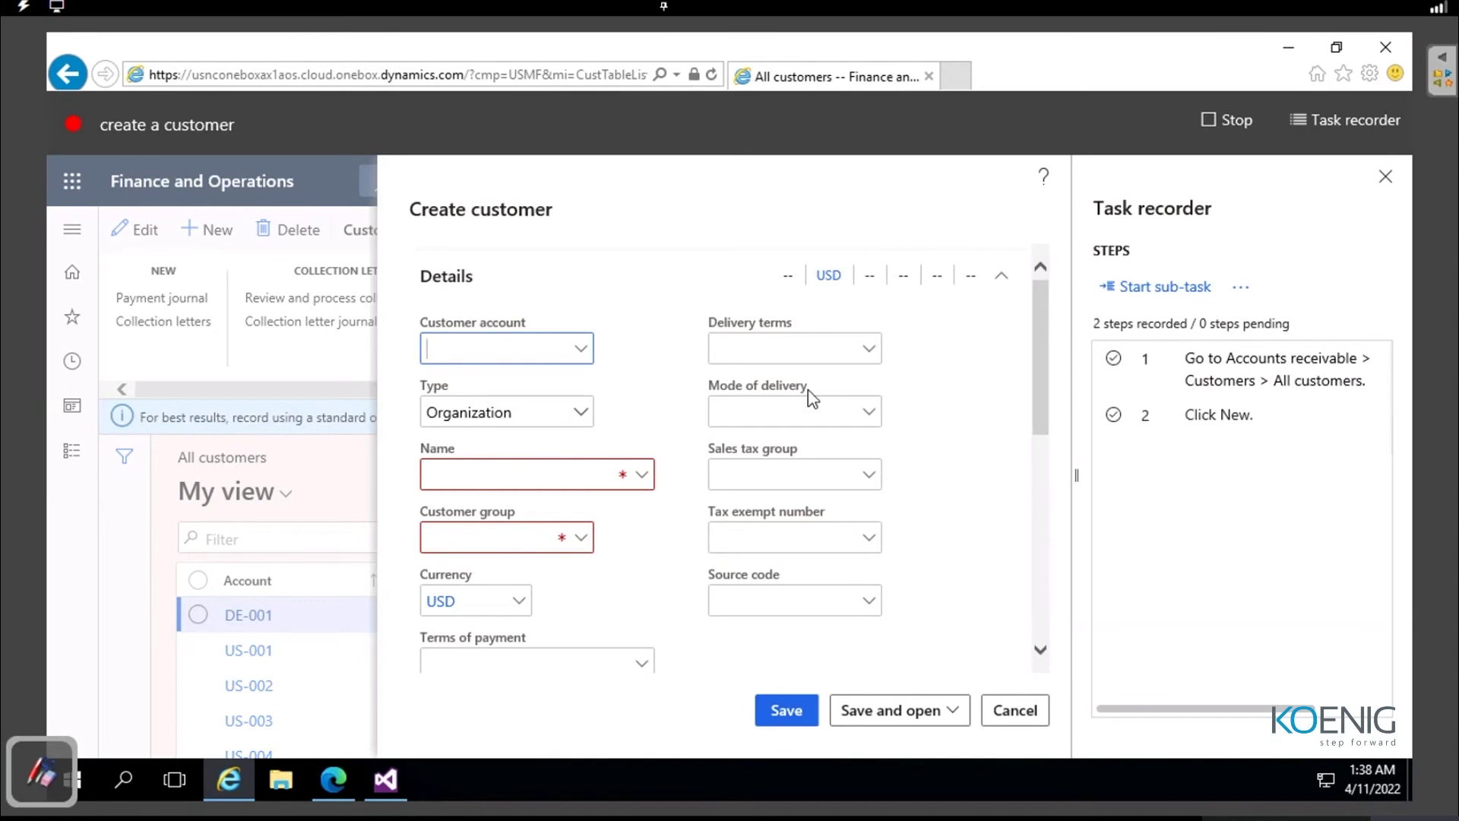
# Step: Enter the new customer's account number and organization name
pyautogui.write('cs-32456')
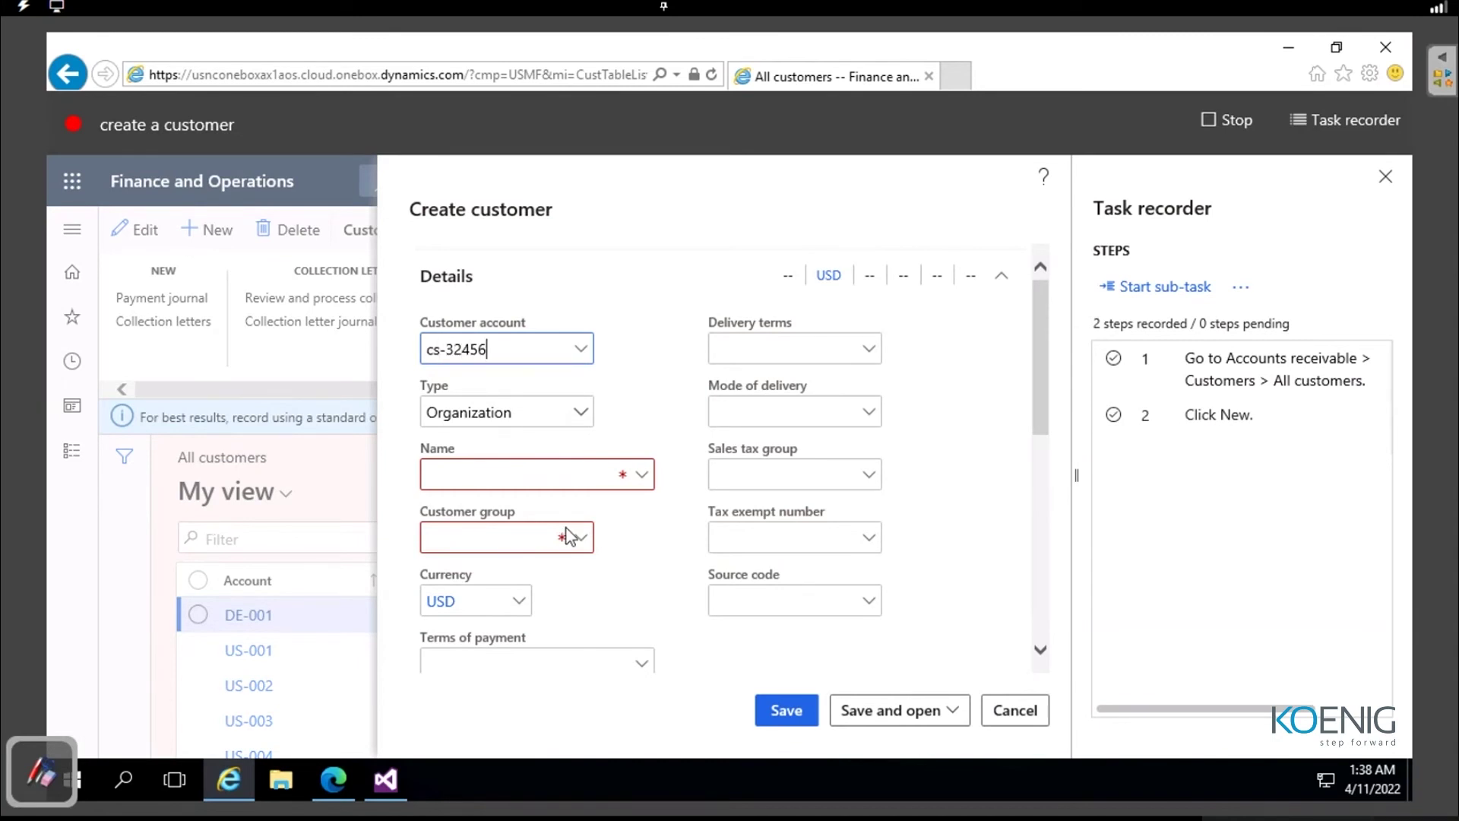
pyautogui.click(513, 478)
pyautogui.write('aysh')
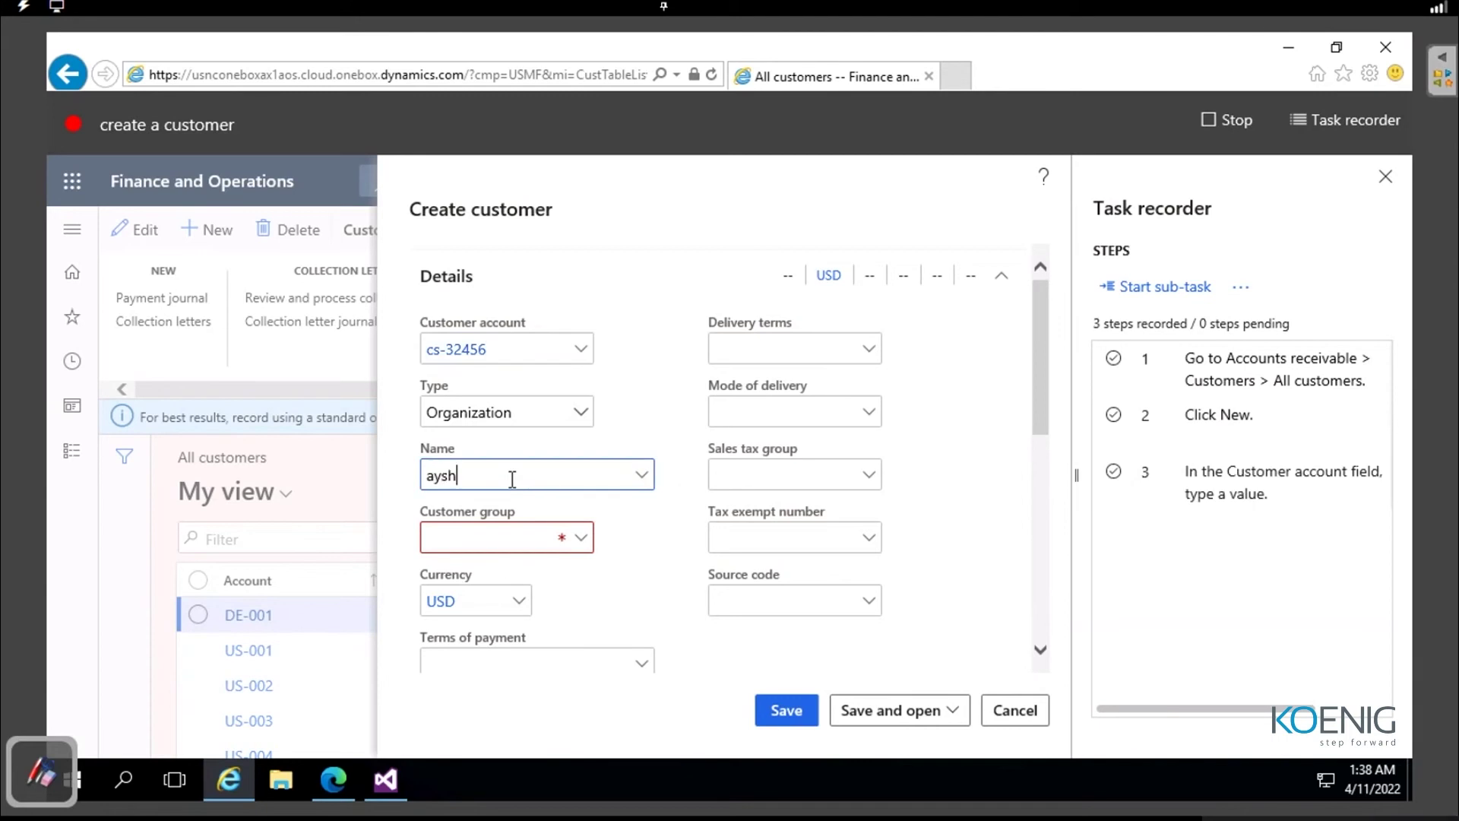
pyautogui.write('as retails')
# Step: Assign the customer to group 40, Internet customers, and save the record
pyautogui.click(581, 546)
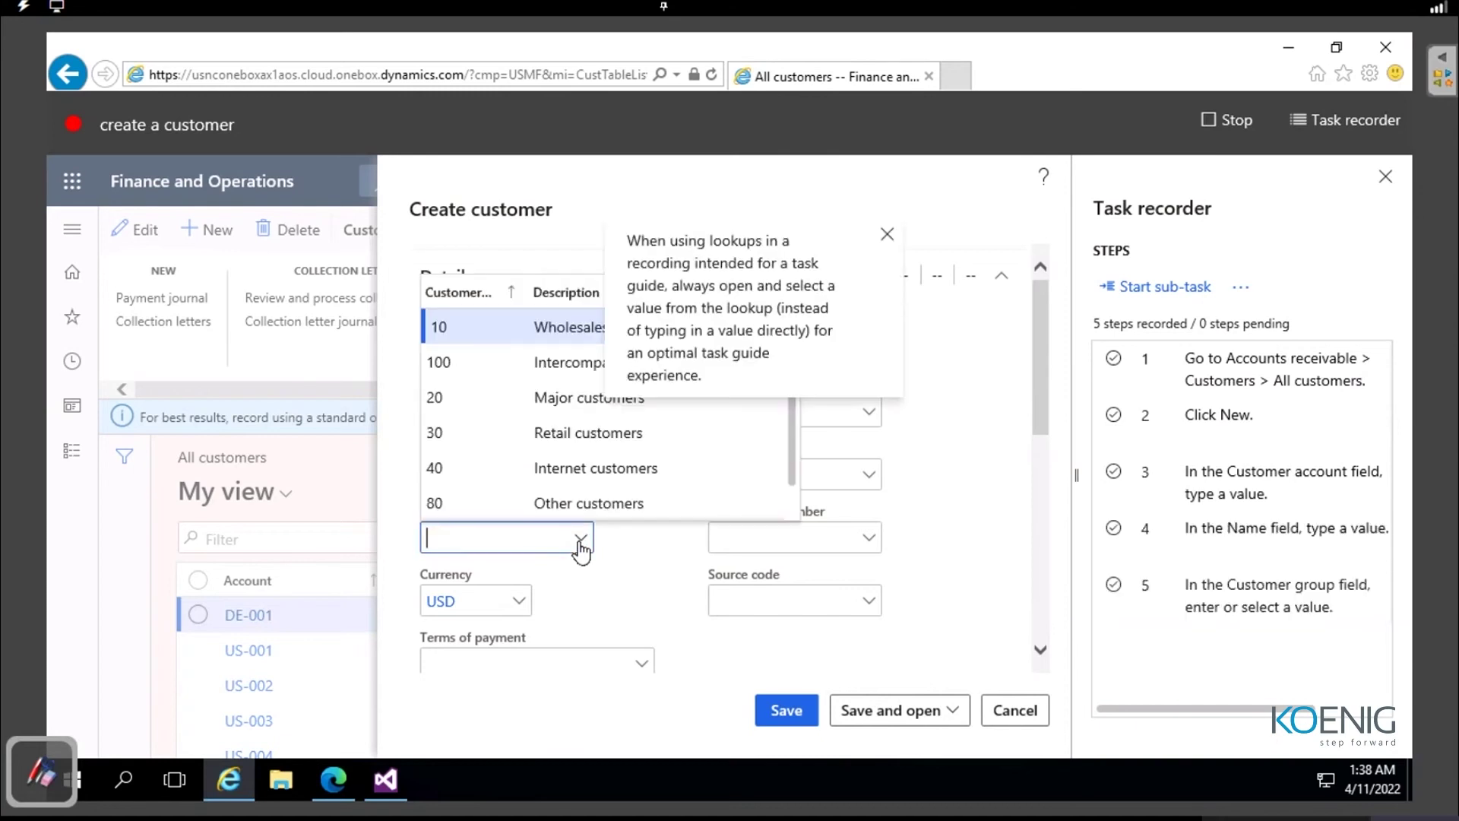
pyautogui.click(438, 468)
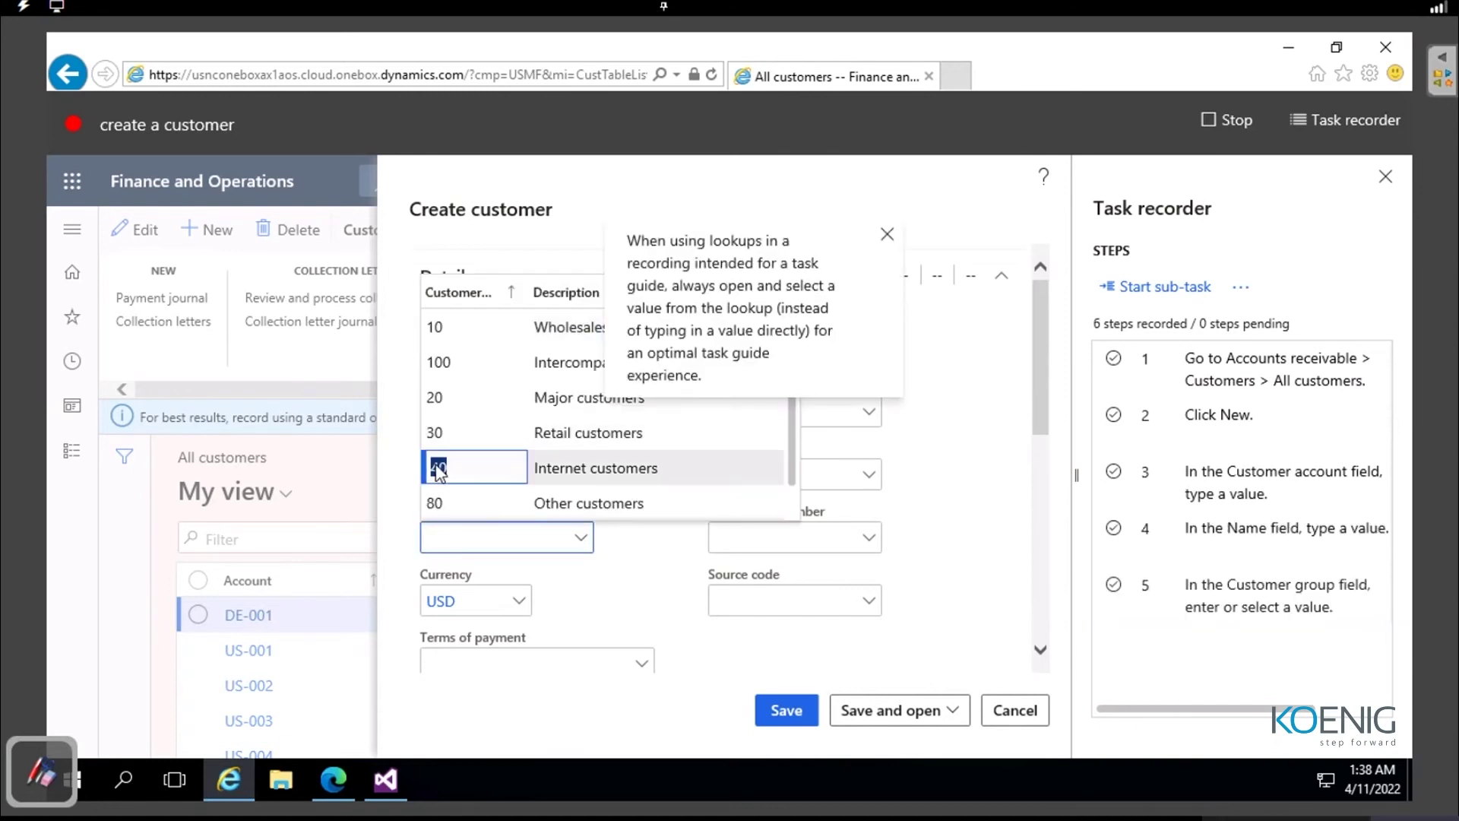
pyautogui.click(438, 469)
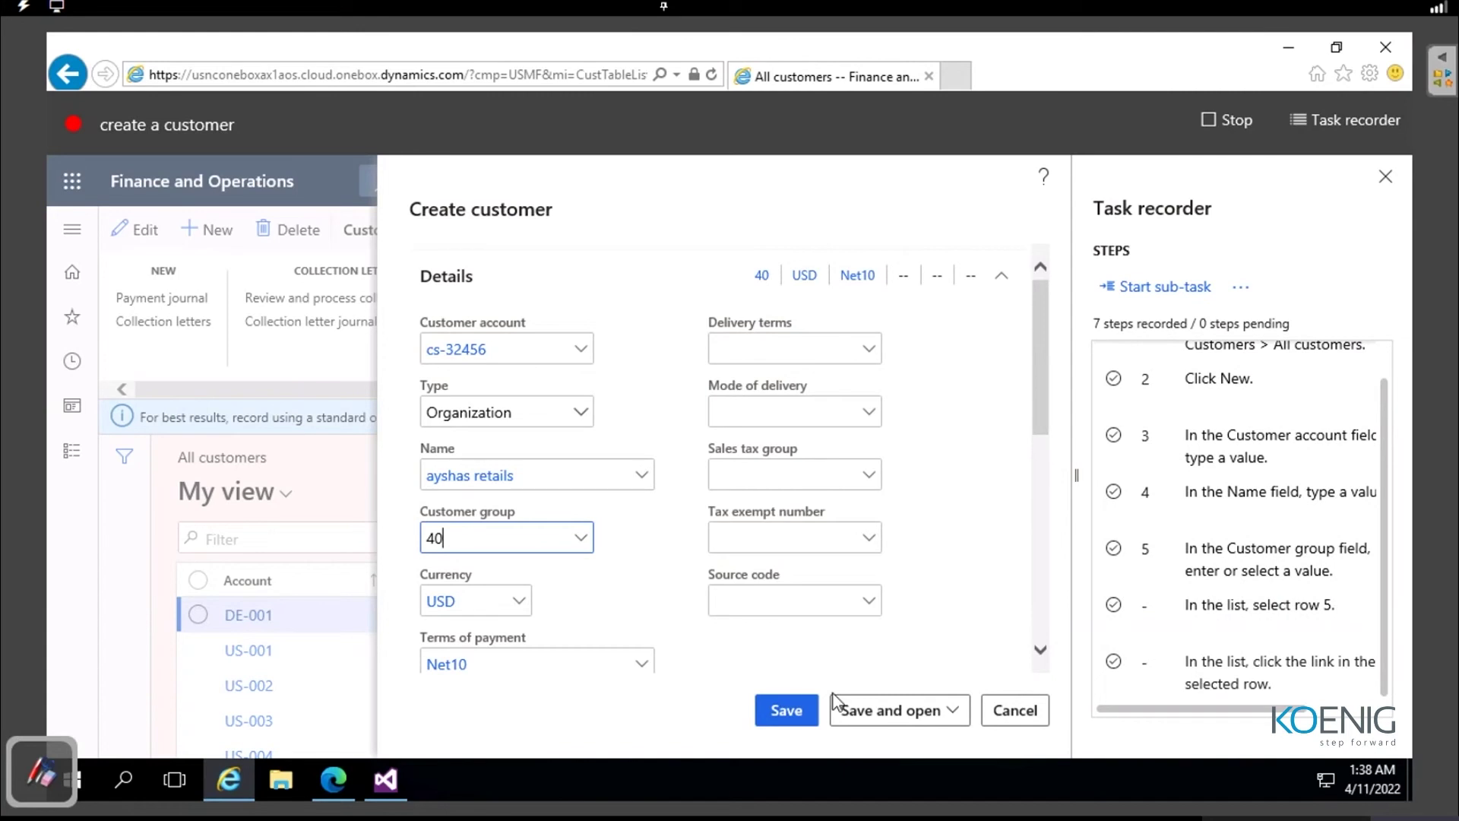
pyautogui.click(781, 715)
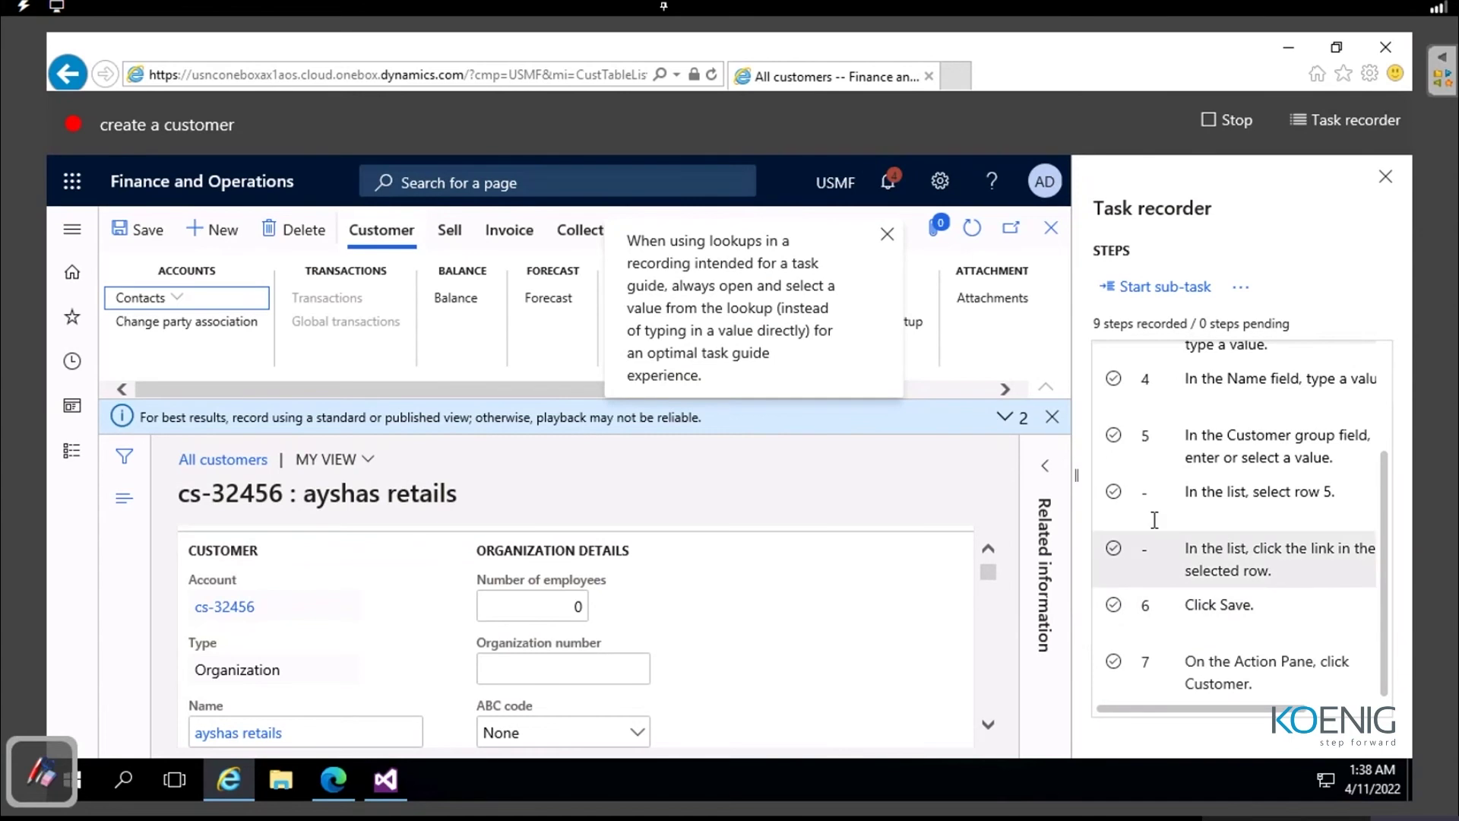
pyautogui.click(146, 239)
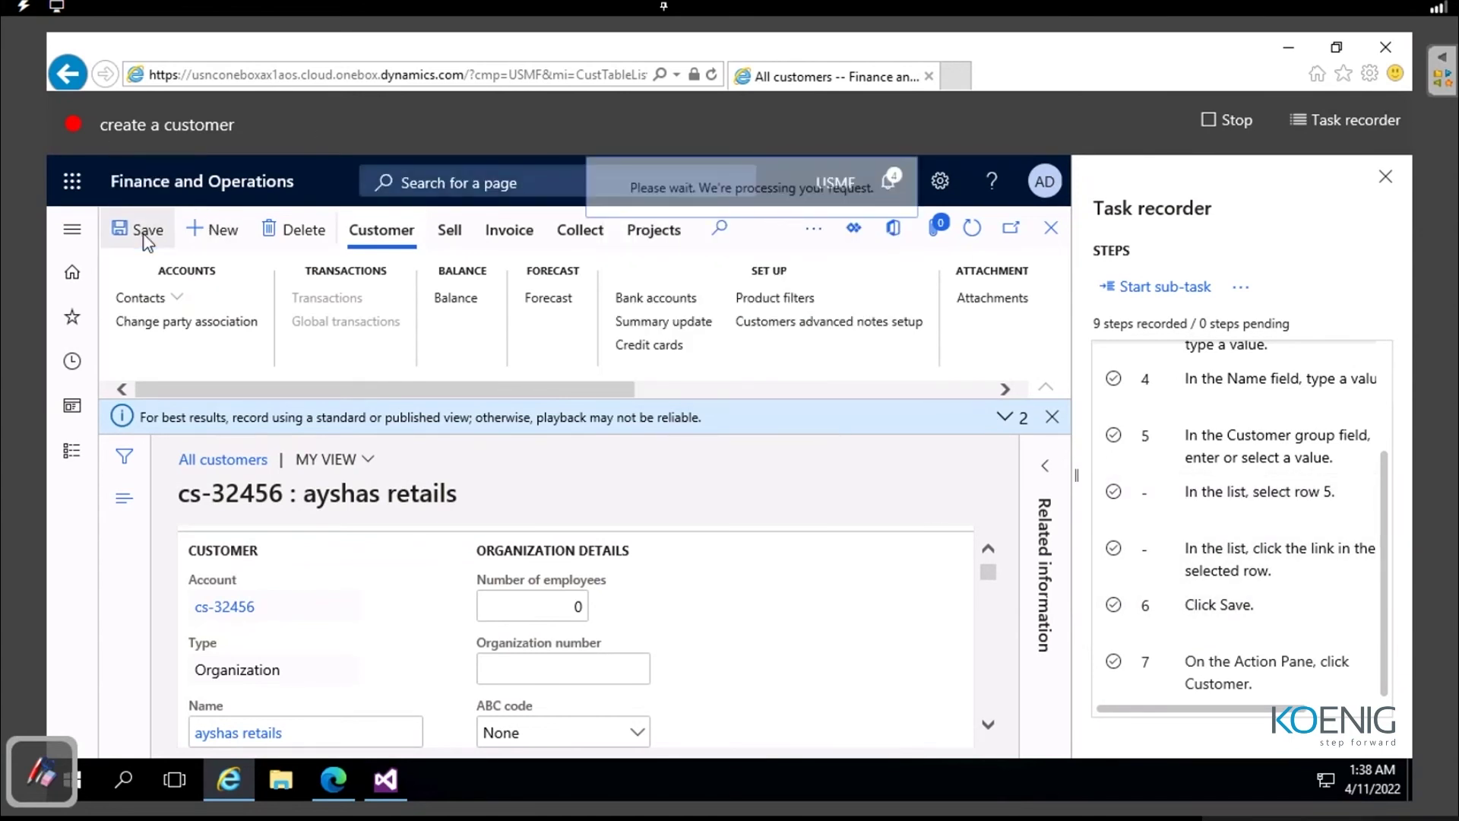
# Step: Stop the task recording and save it to this PC as create a customer.axtr
pyautogui.click(1223, 120)
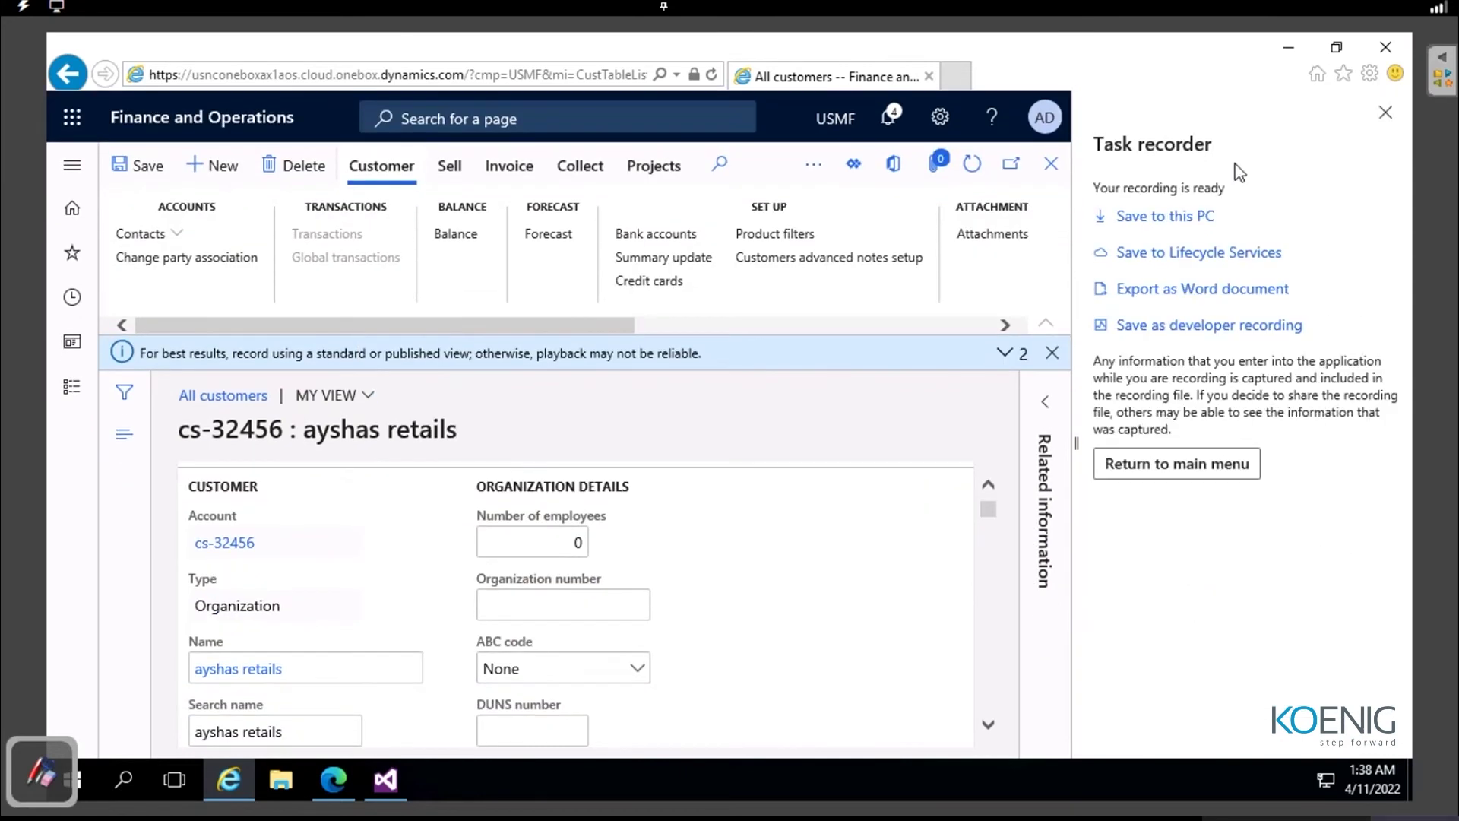
pyautogui.click(1196, 219)
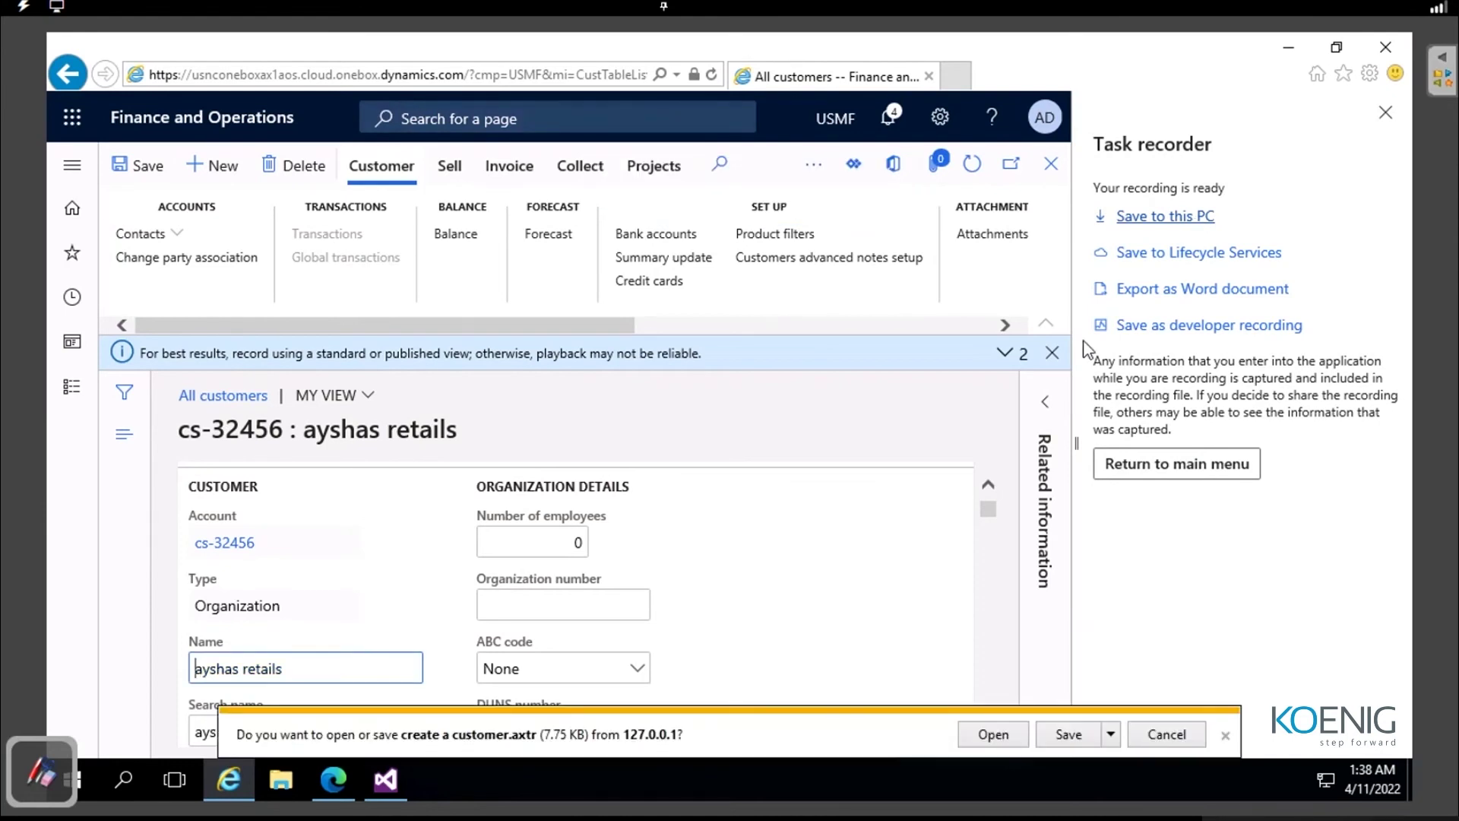
pyautogui.click(1066, 734)
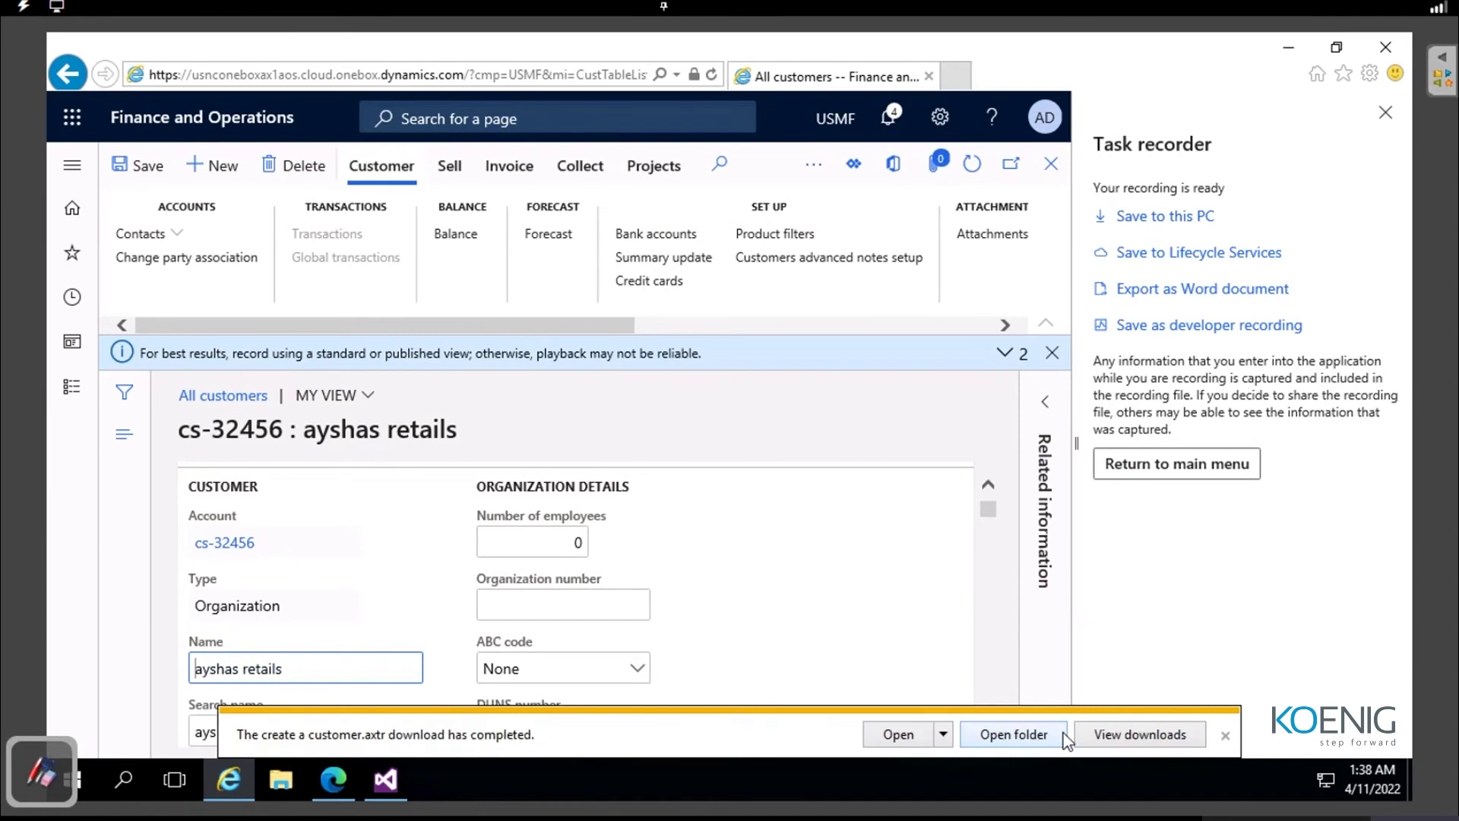
pyautogui.click(1225, 734)
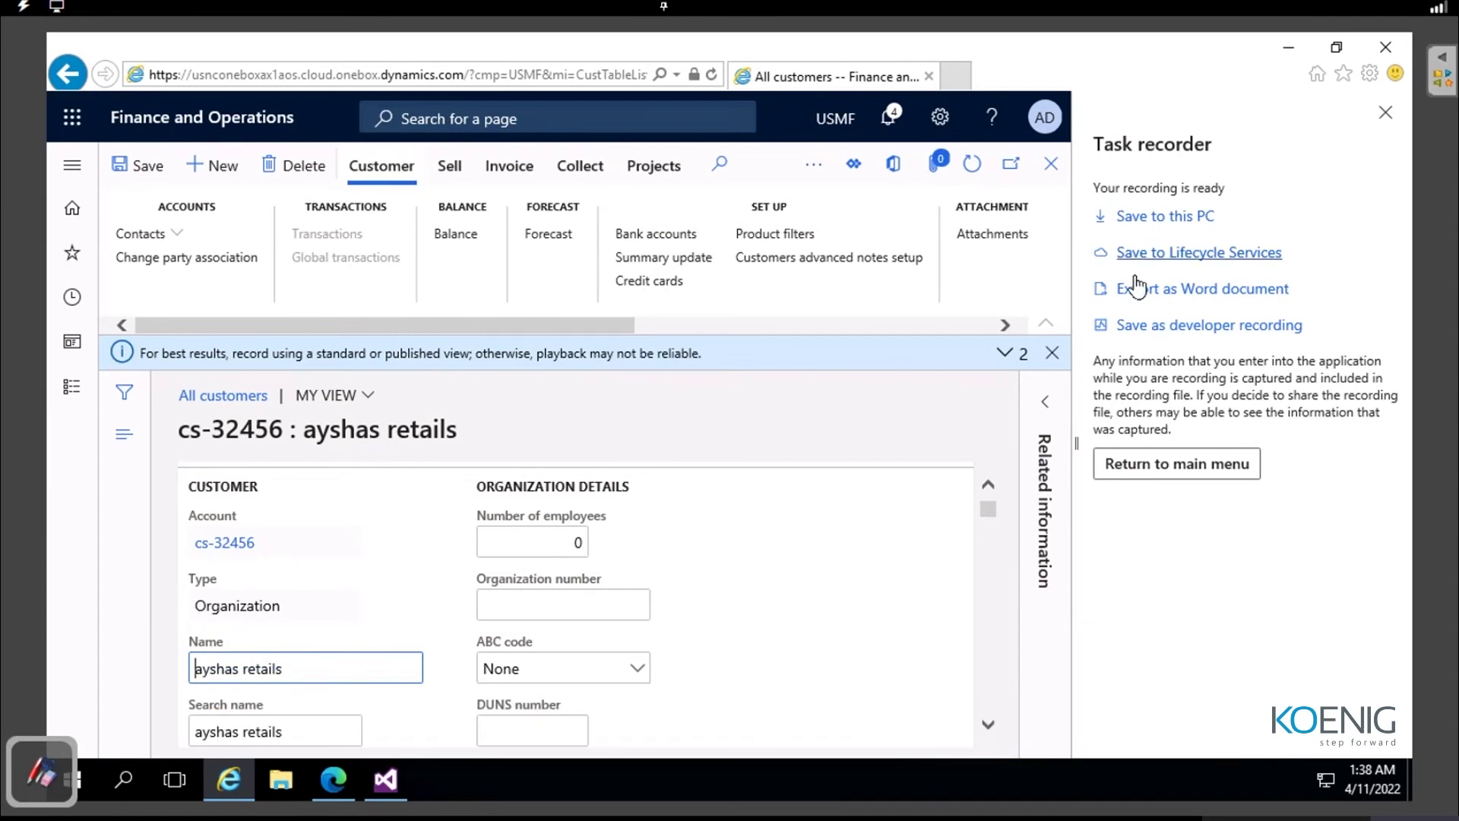
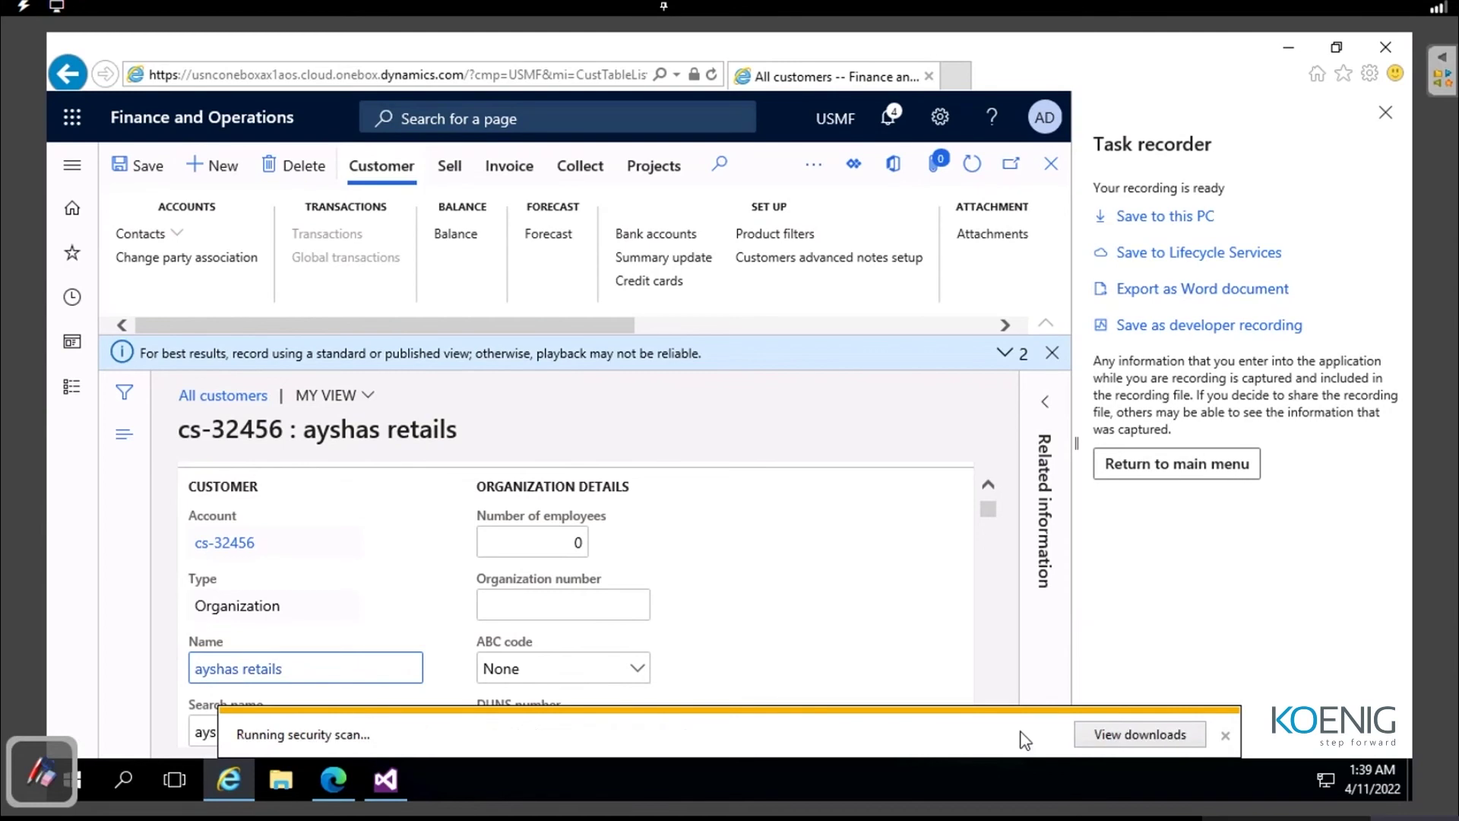
# Step: Open the recording's Word export to review its recorded steps, and close Task recorder
pyautogui.click(899, 736)
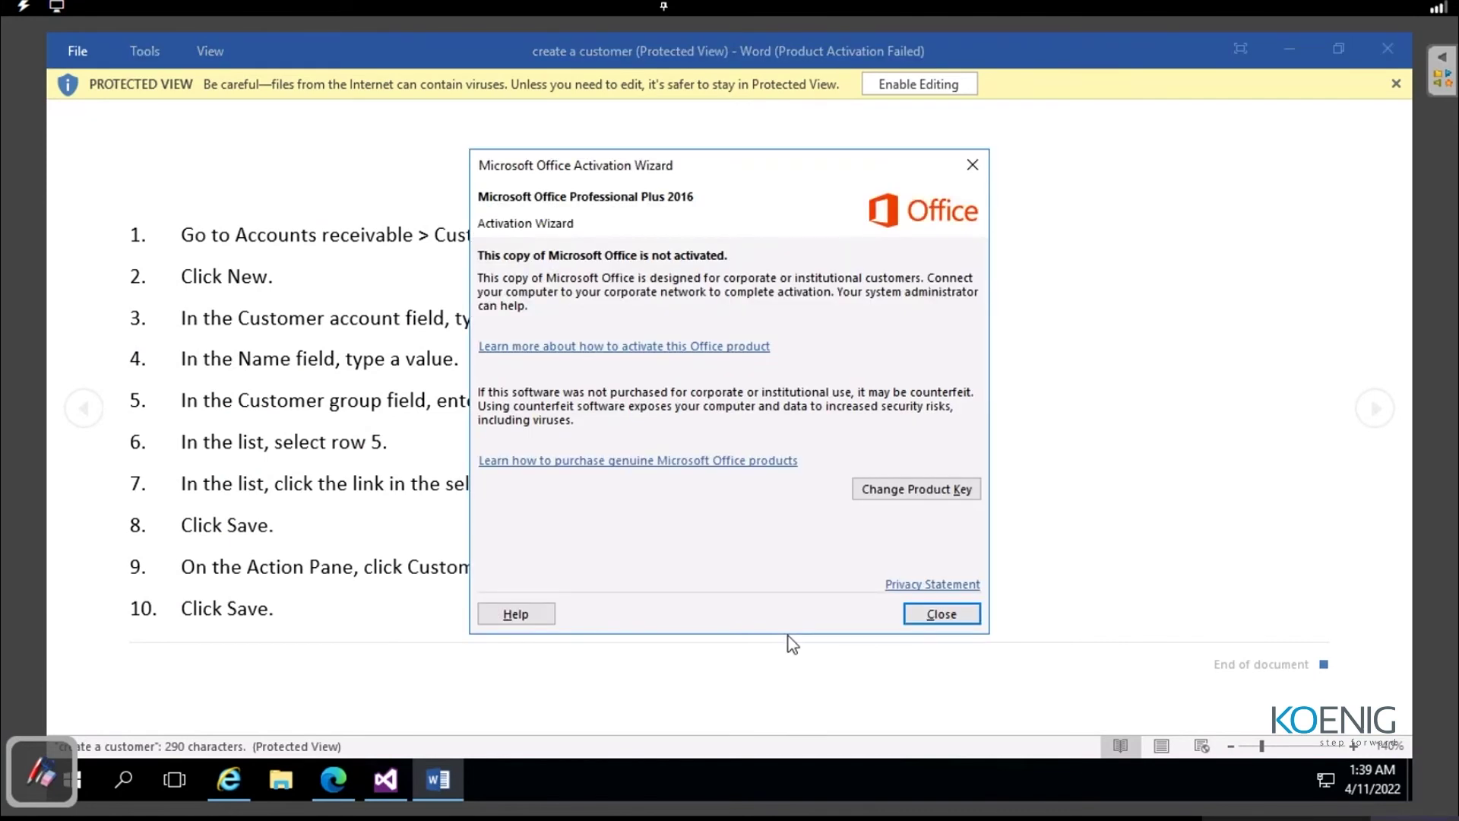
pyautogui.click(972, 165)
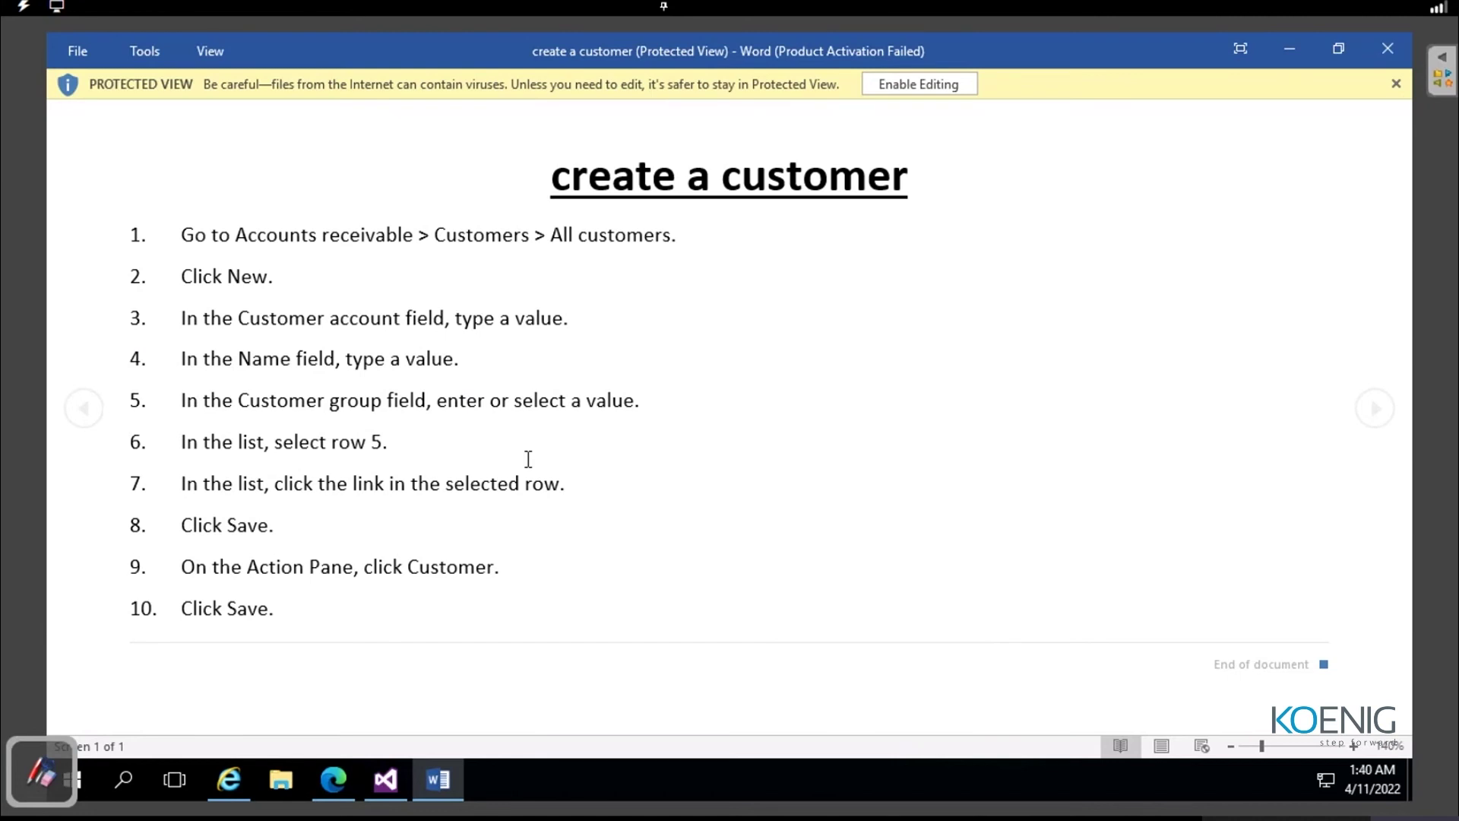
pyautogui.click(1289, 49)
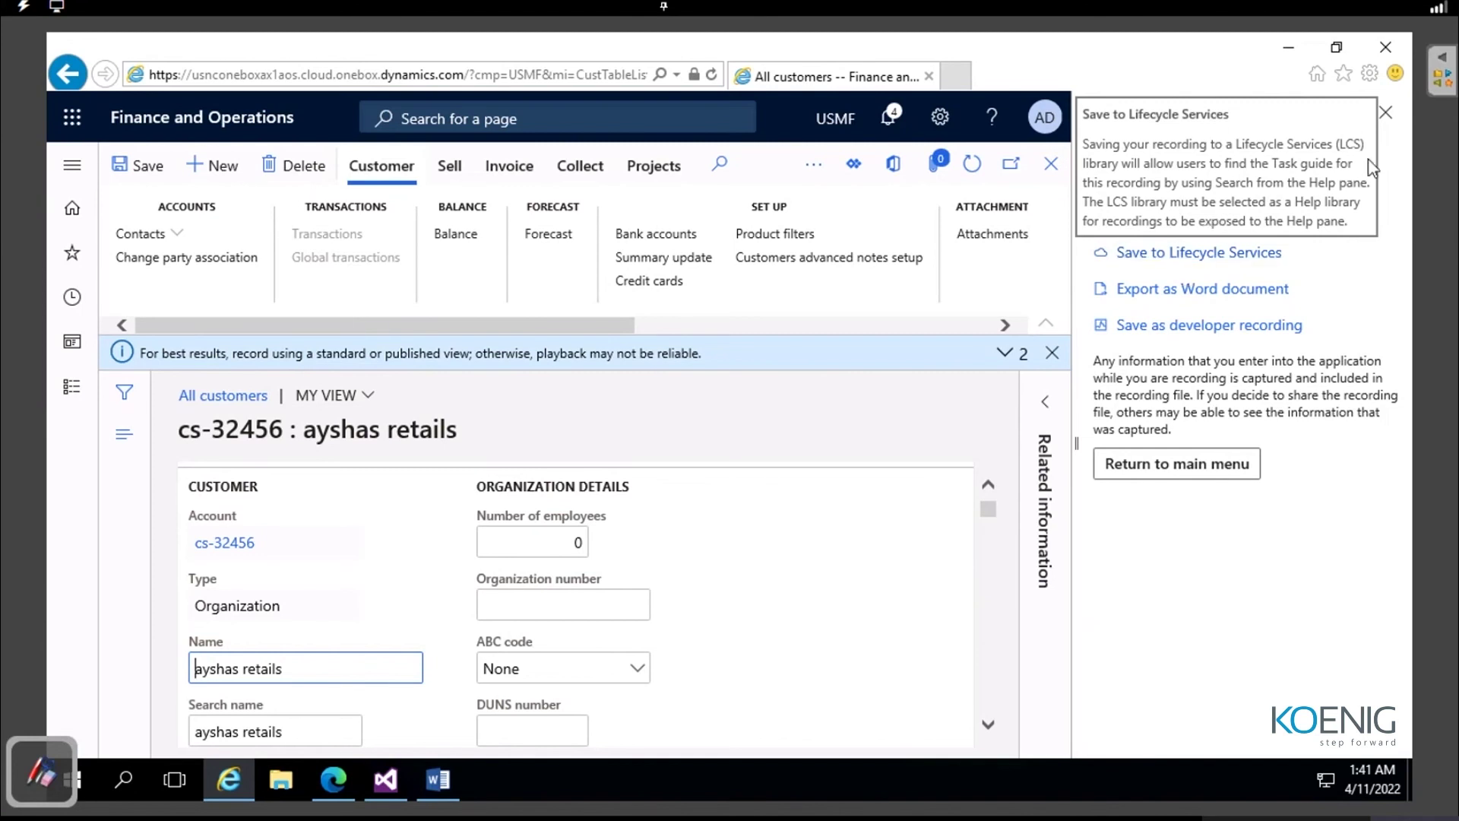
pyautogui.click(1389, 116)
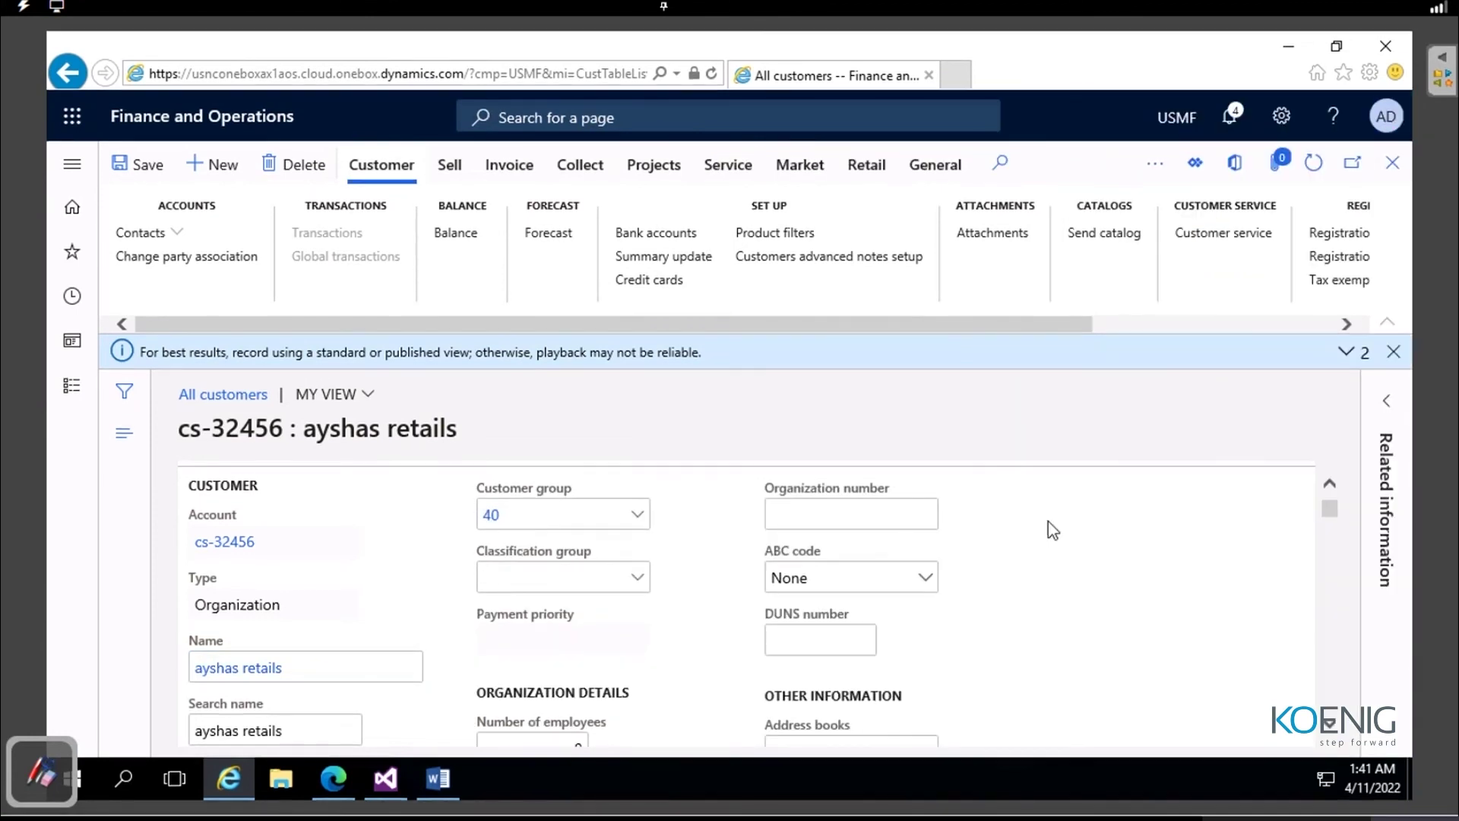
# Step: Switch to the User interface slide to view the Office integrations topic, and return to the customer record
pyautogui.press('super+Tab')
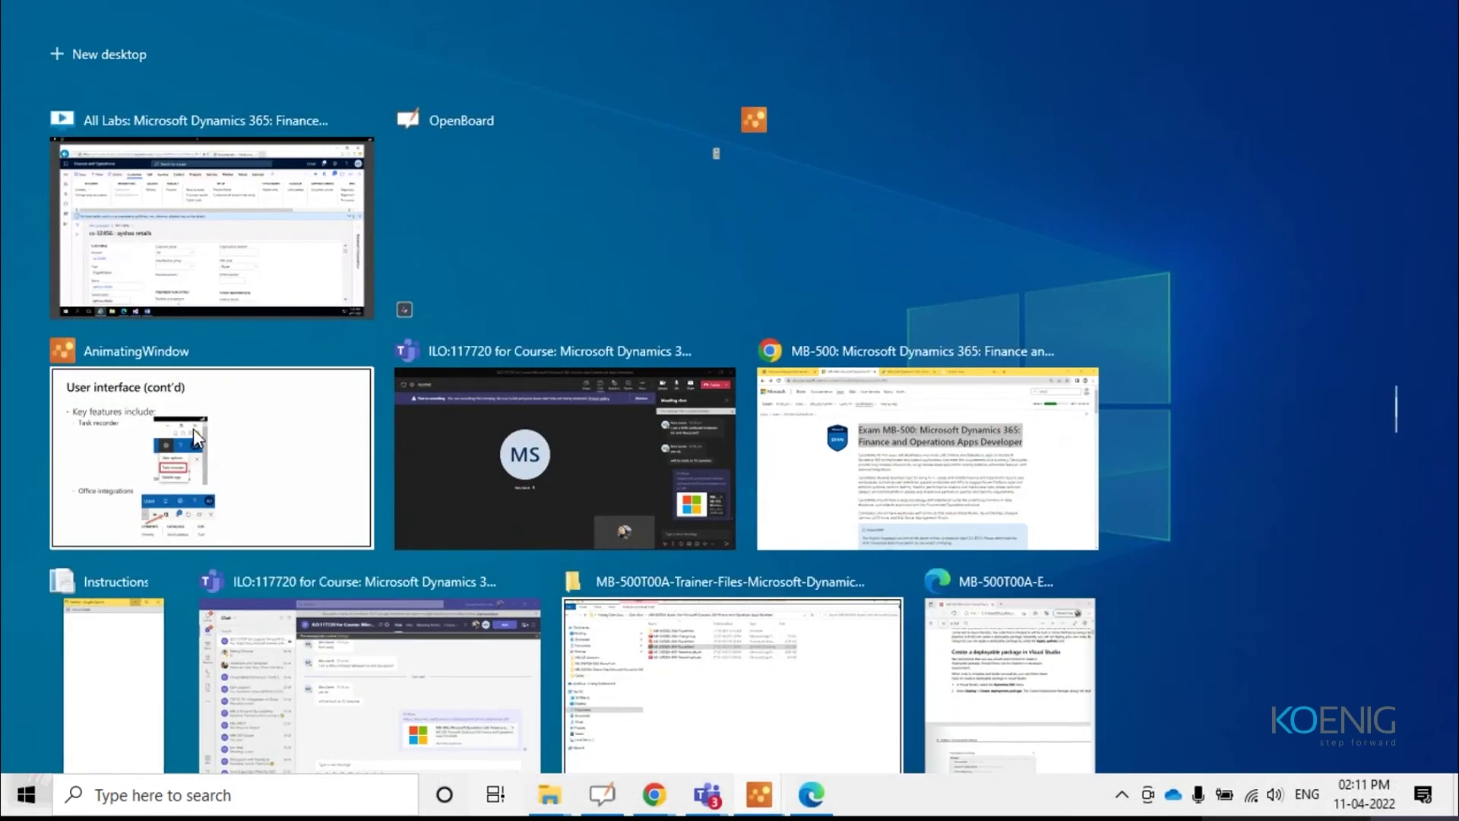
pyautogui.click(194, 431)
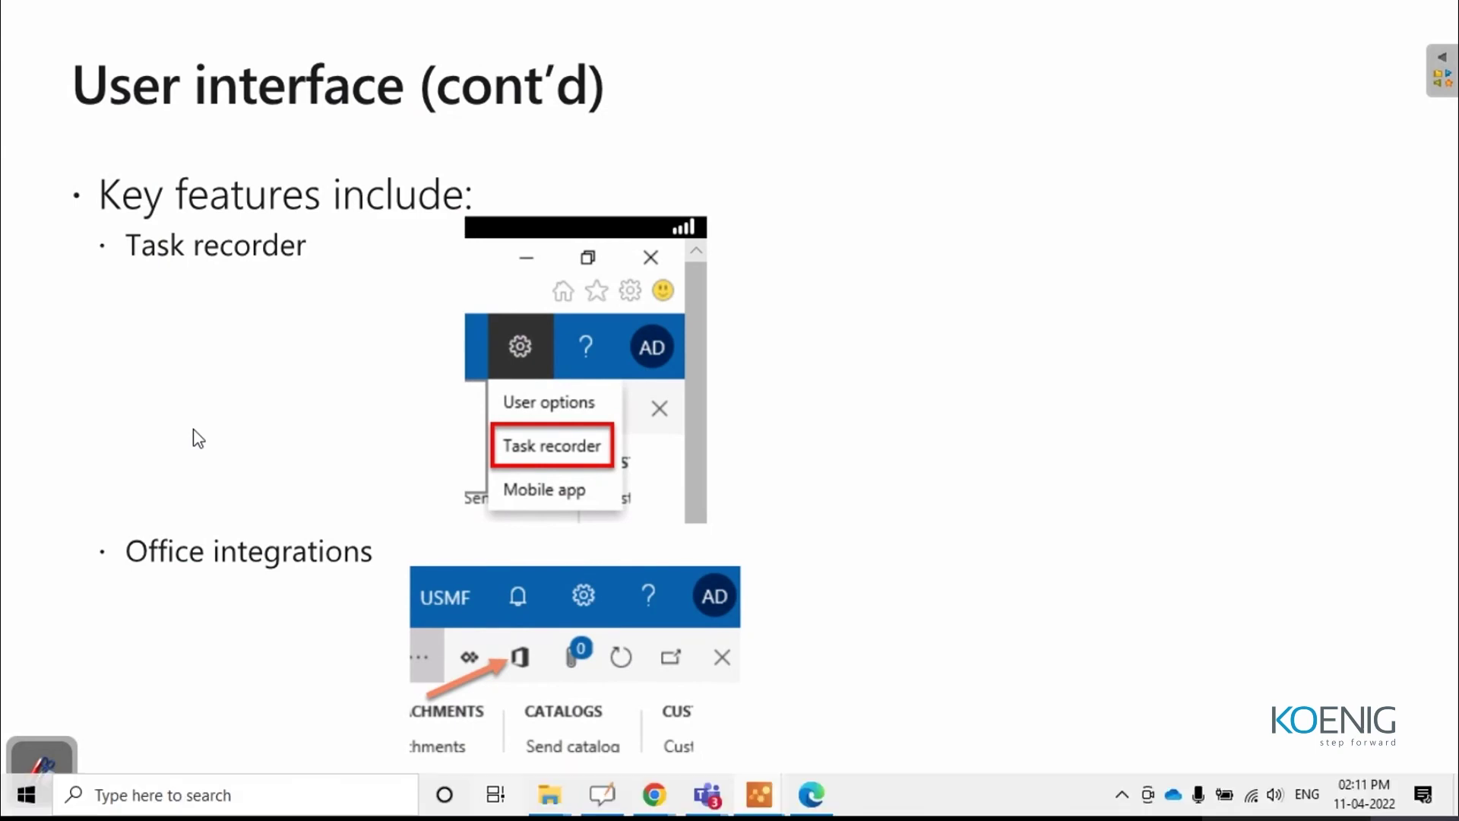
pyautogui.press('super+Tab')
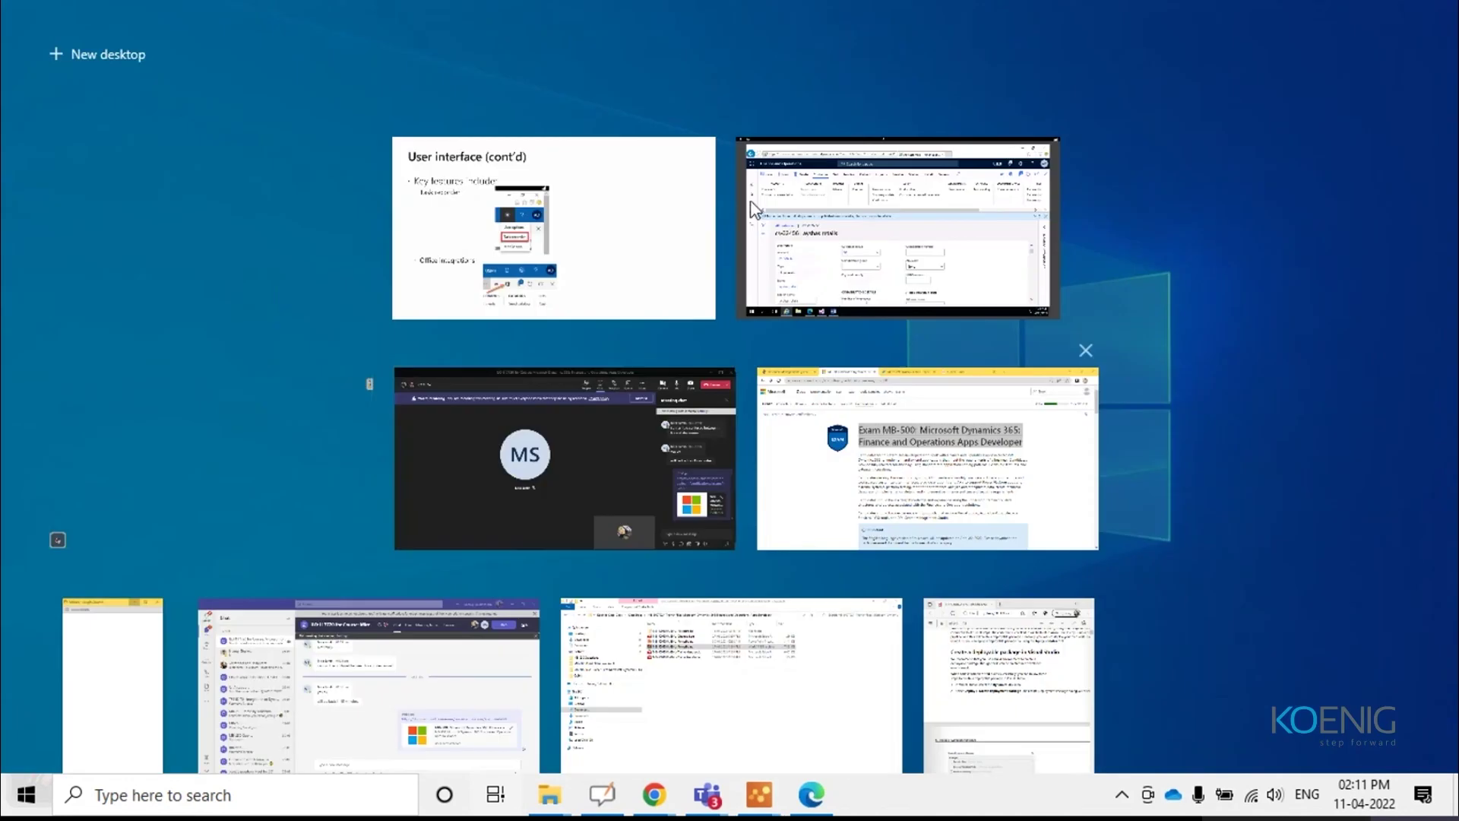
pyautogui.click(904, 218)
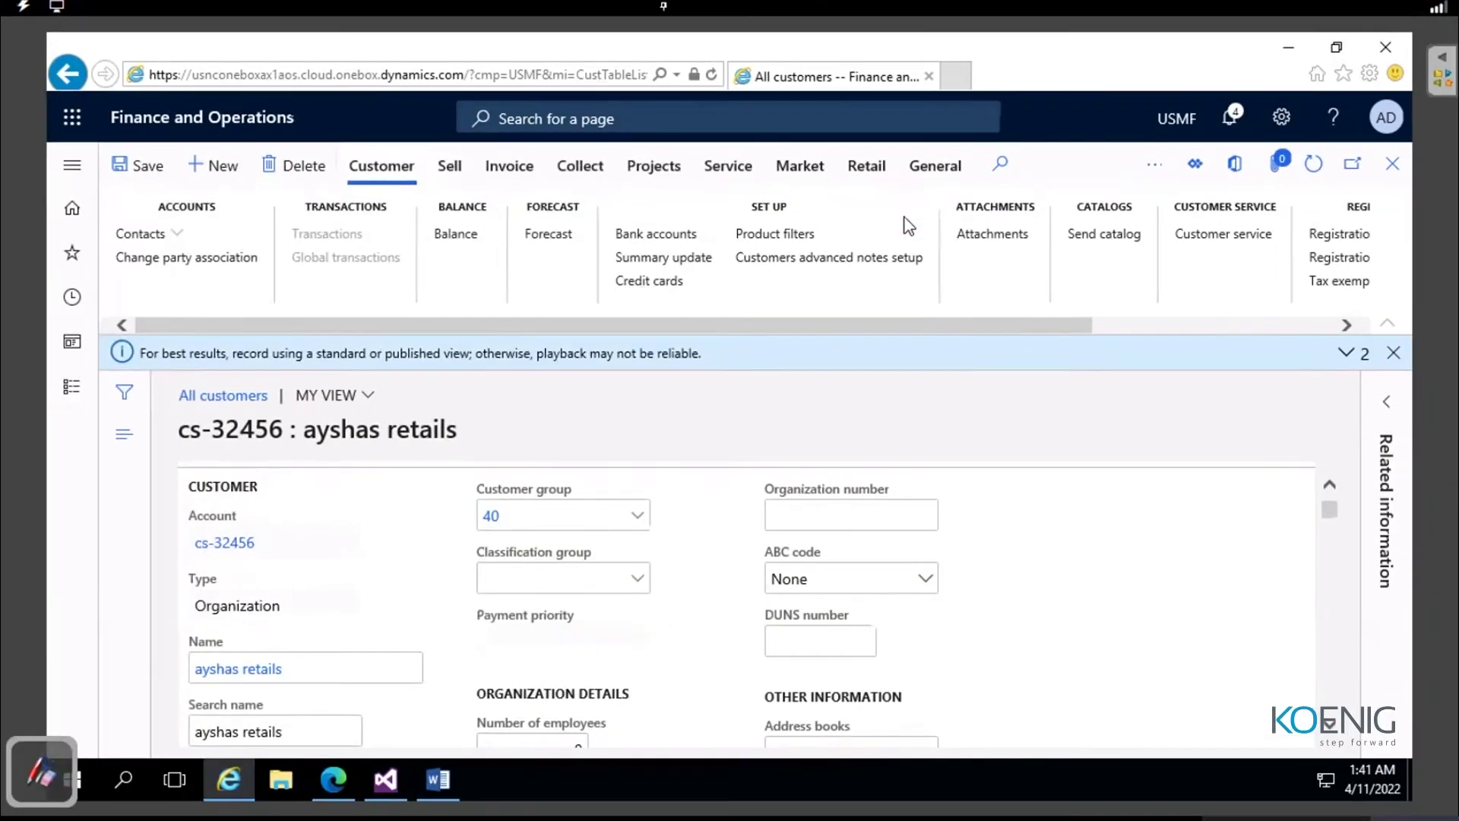
pyautogui.press('super')
pyautogui.click(1079, 410)
# Step: Return to the All customers list and open the Customers (usmf) data in Excel as a downloaded workbook
pyautogui.click(1390, 167)
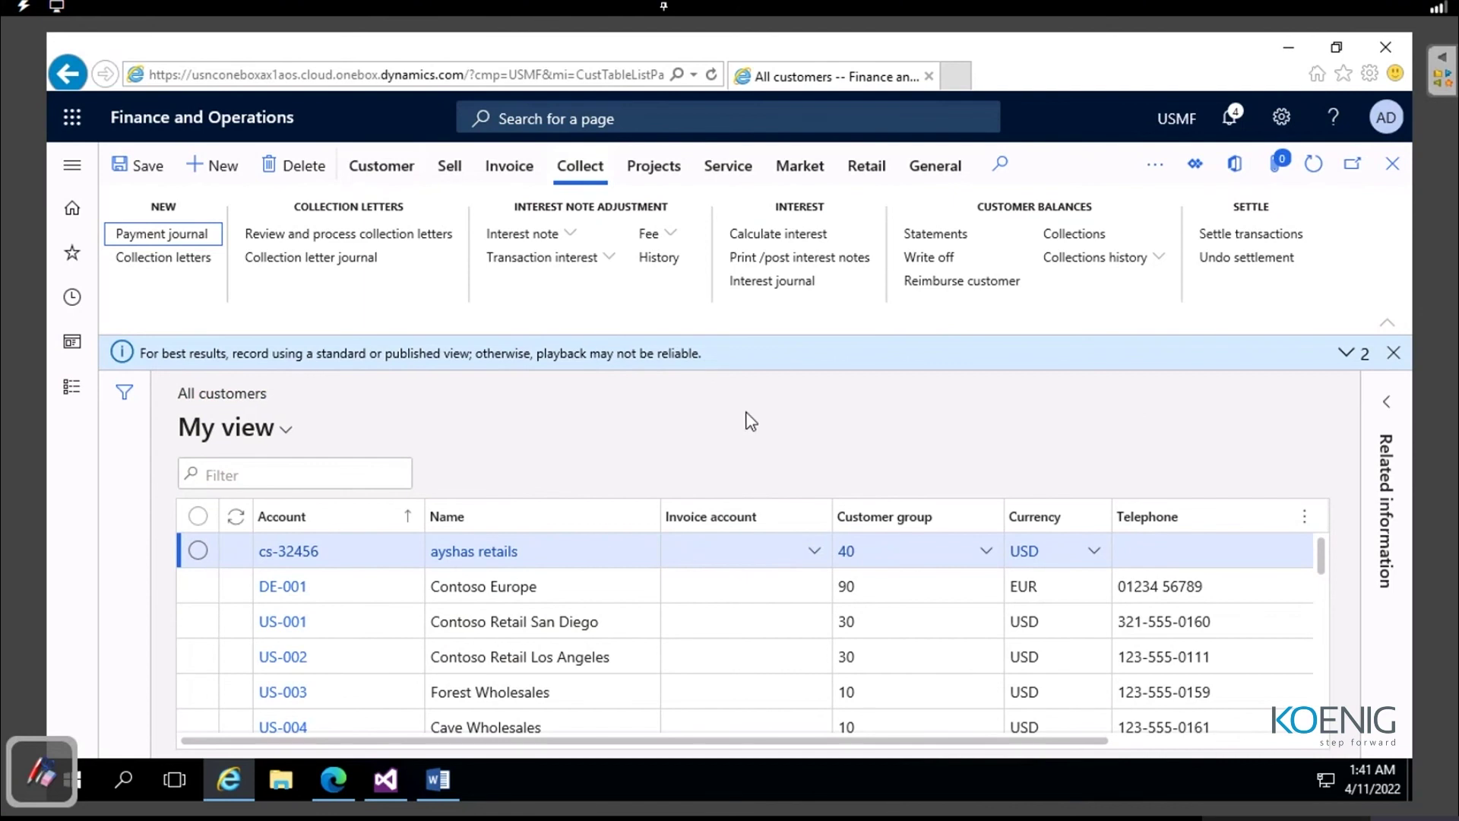
pyautogui.click(1235, 167)
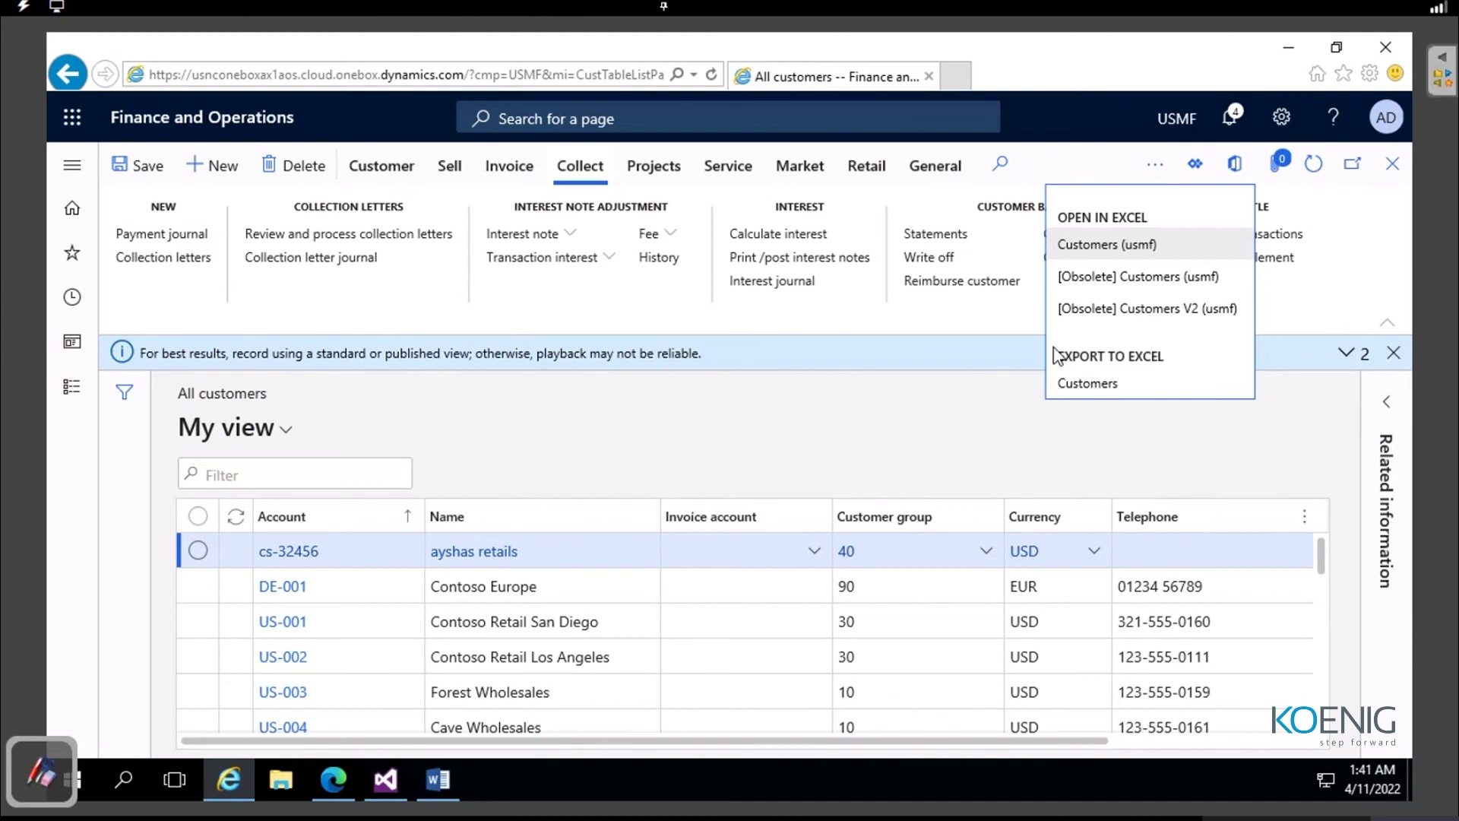
pyautogui.click(1090, 245)
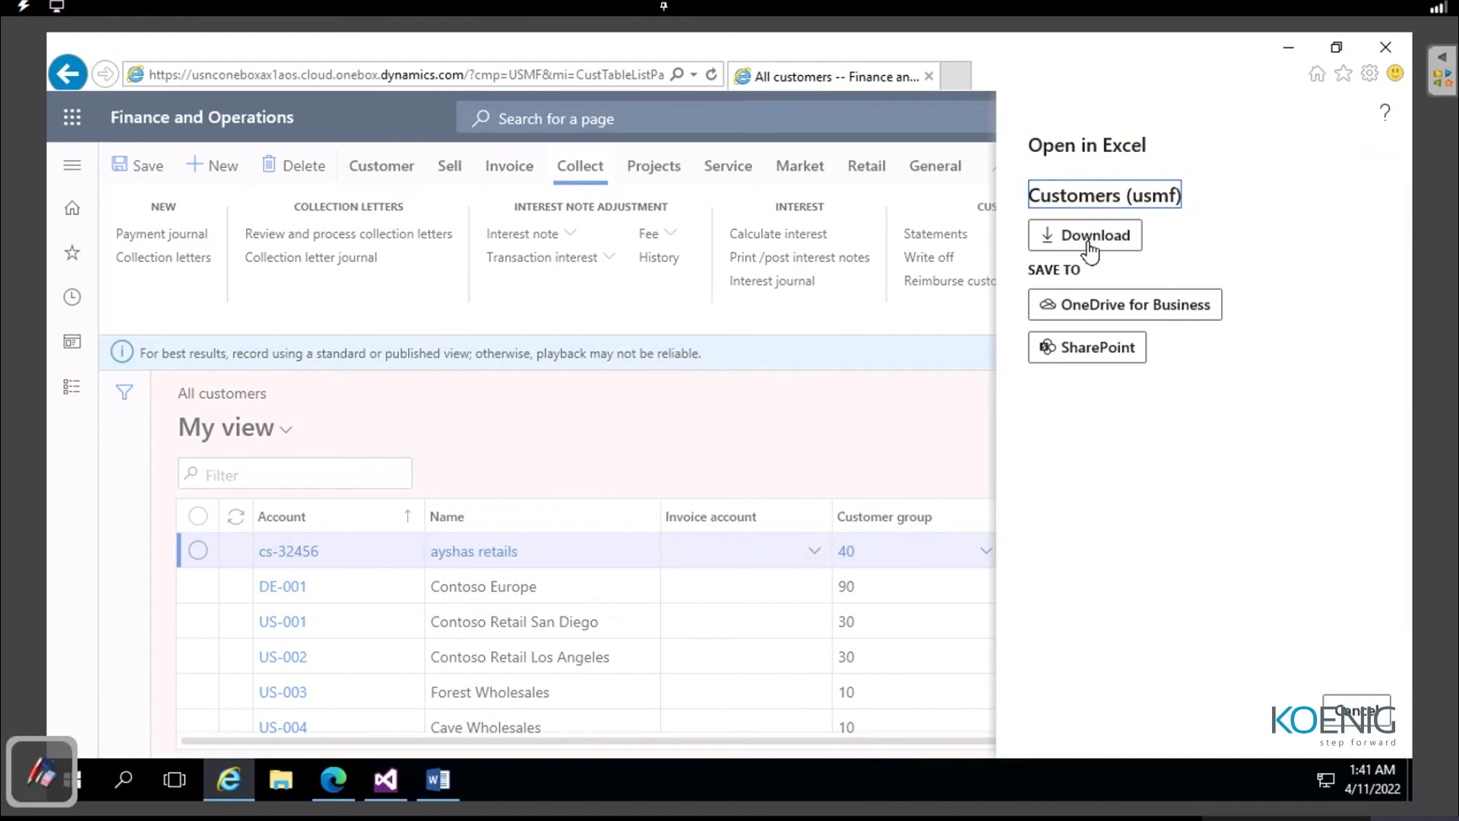
pyautogui.click(1090, 243)
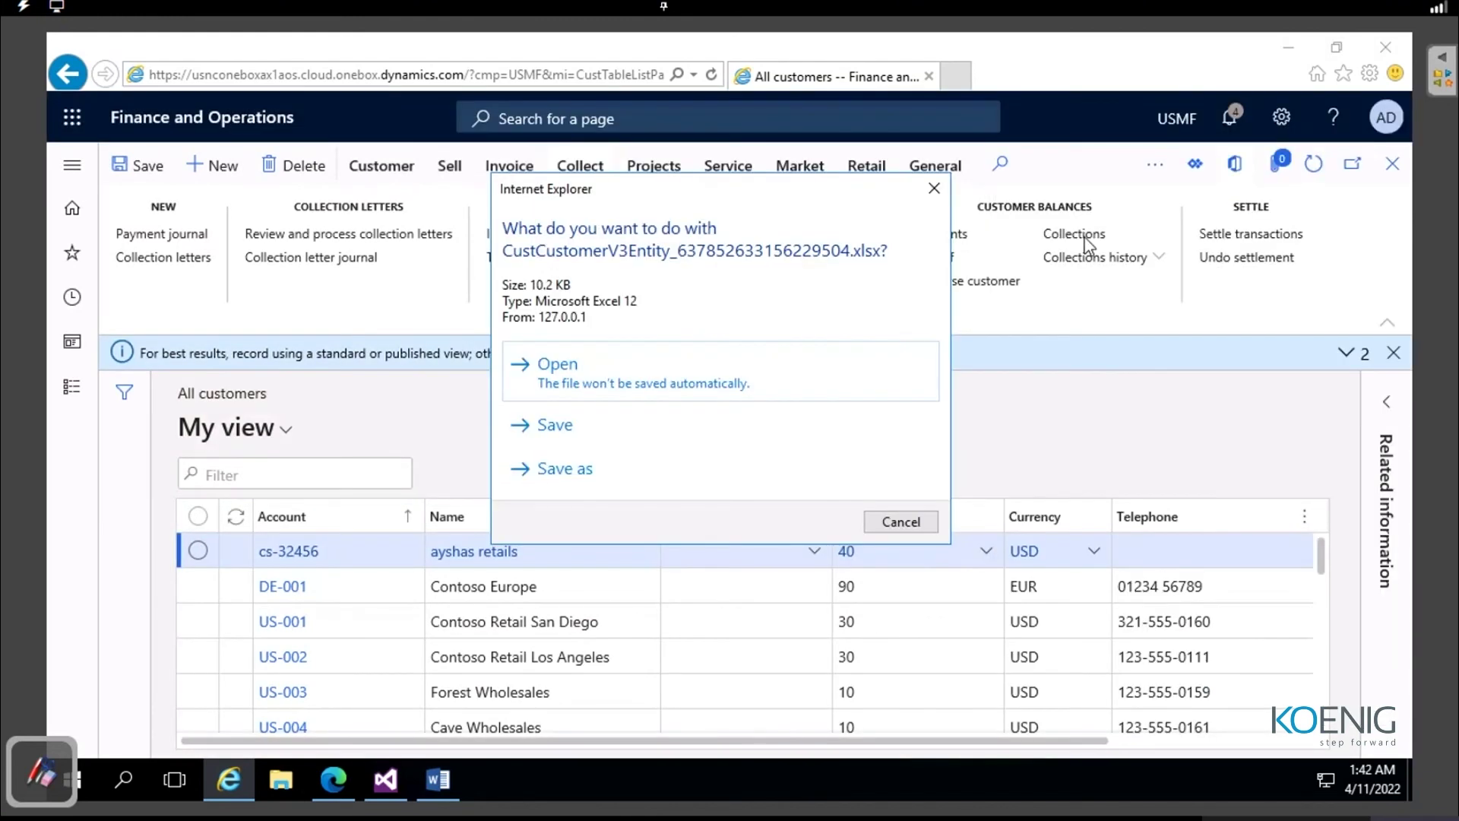
pyautogui.click(572, 376)
pyautogui.click(840, 509)
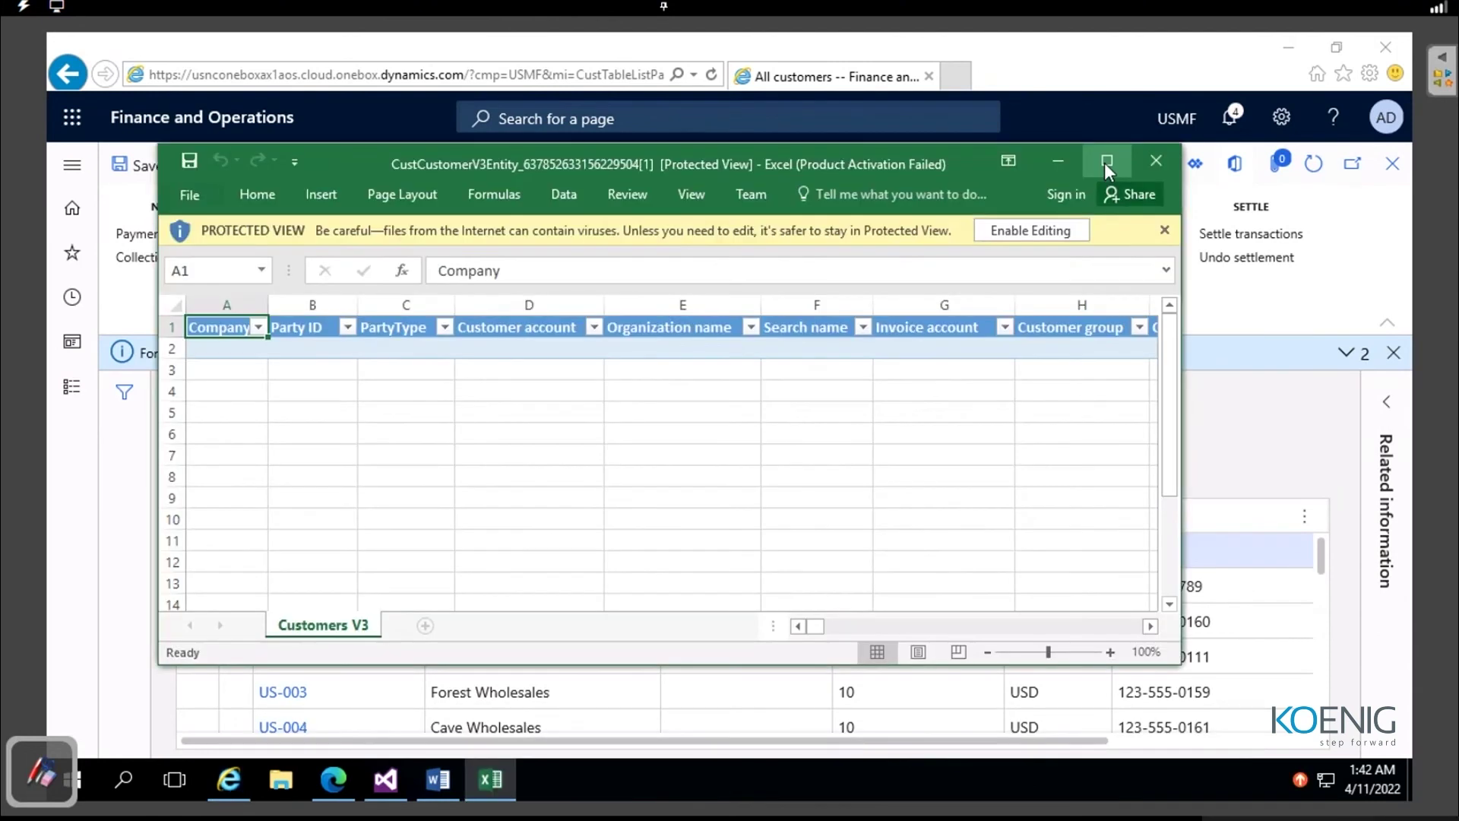
# Step: Maximize the workbook, enable editing, and trust the Microsoft Dynamics add-in to load the customer data
pyautogui.click(1106, 156)
pyautogui.click(936, 120)
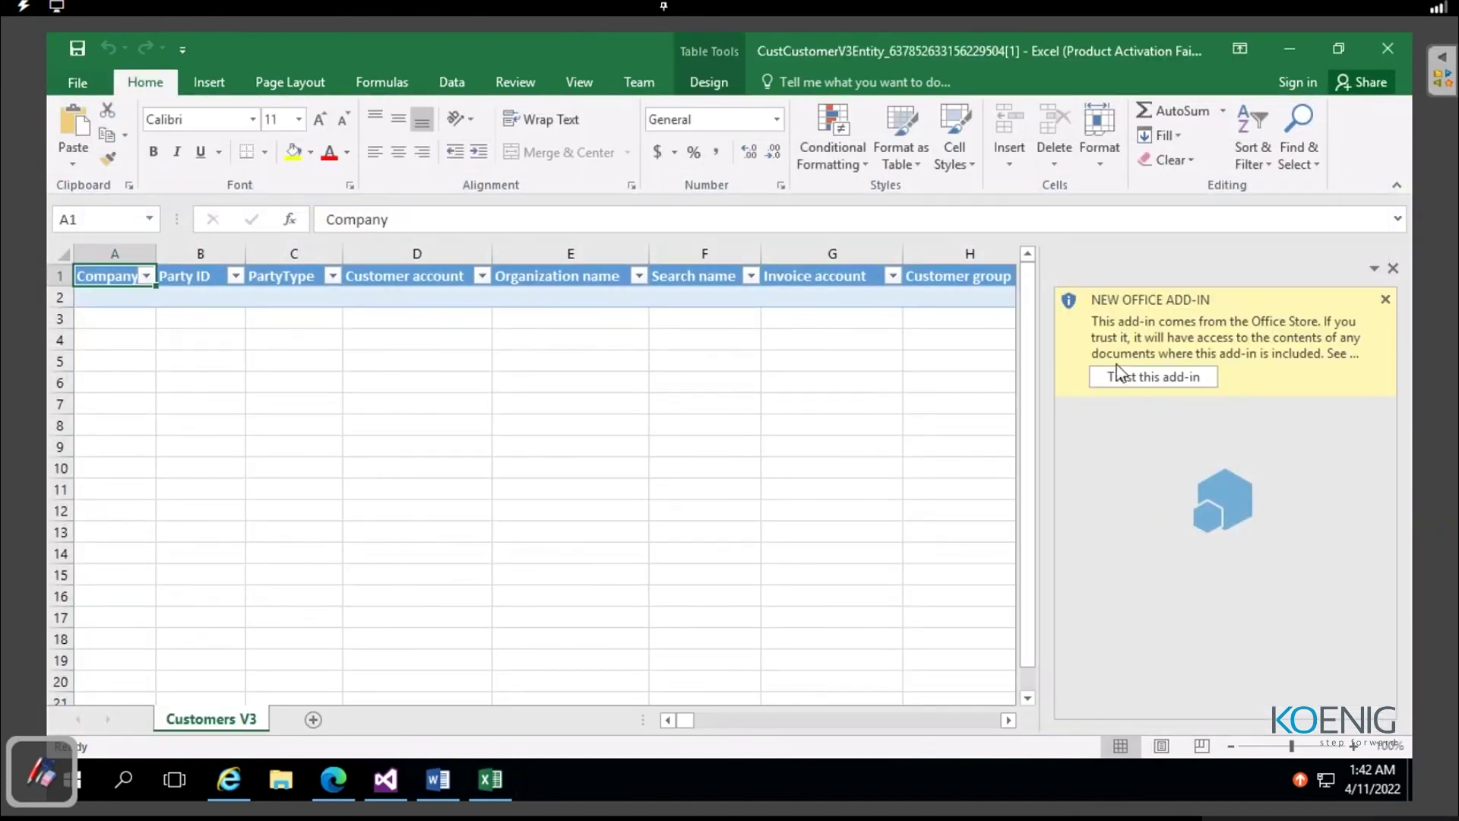
pyautogui.click(1120, 379)
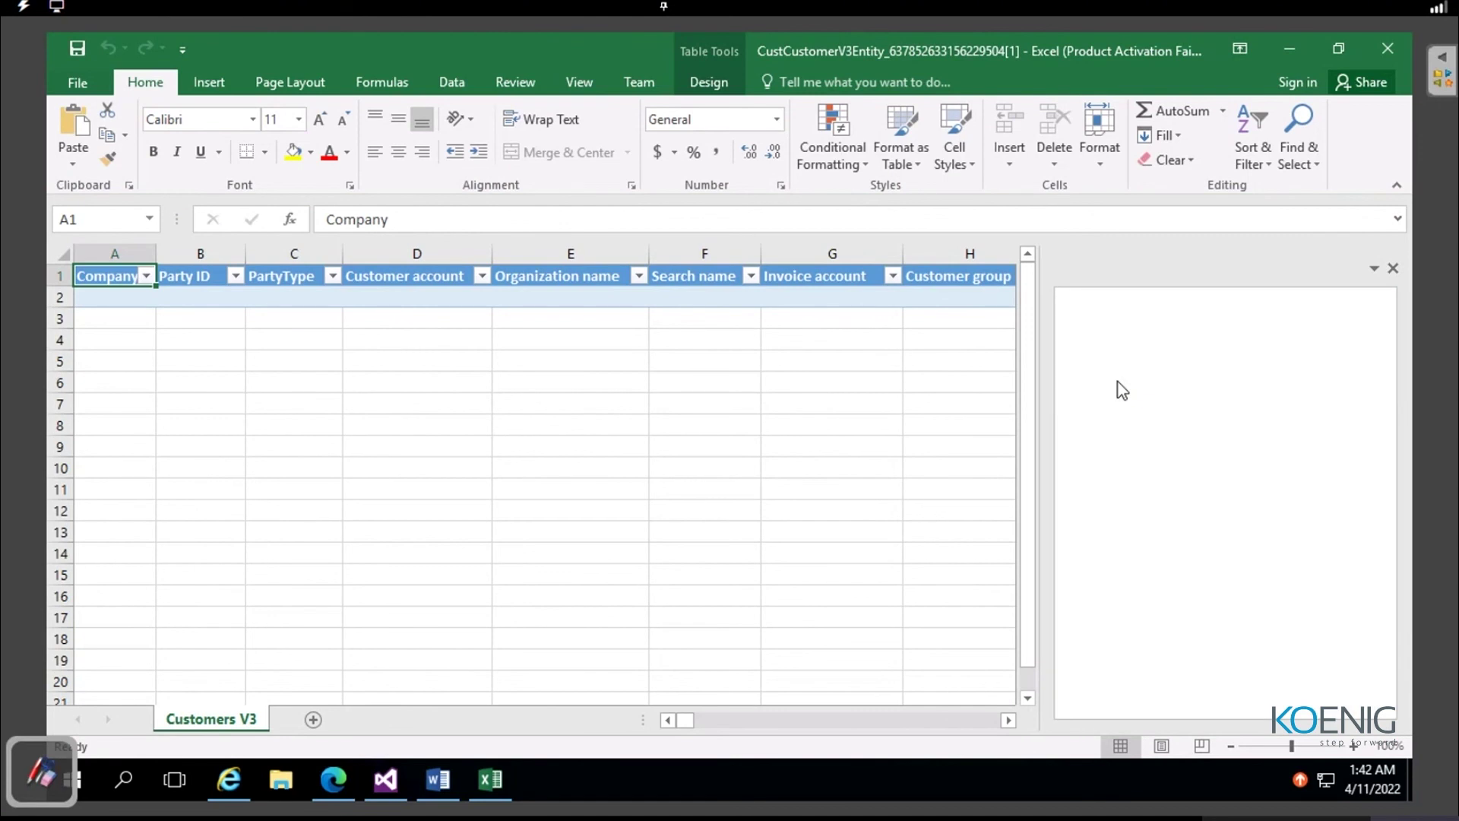
pyautogui.click(1112, 445)
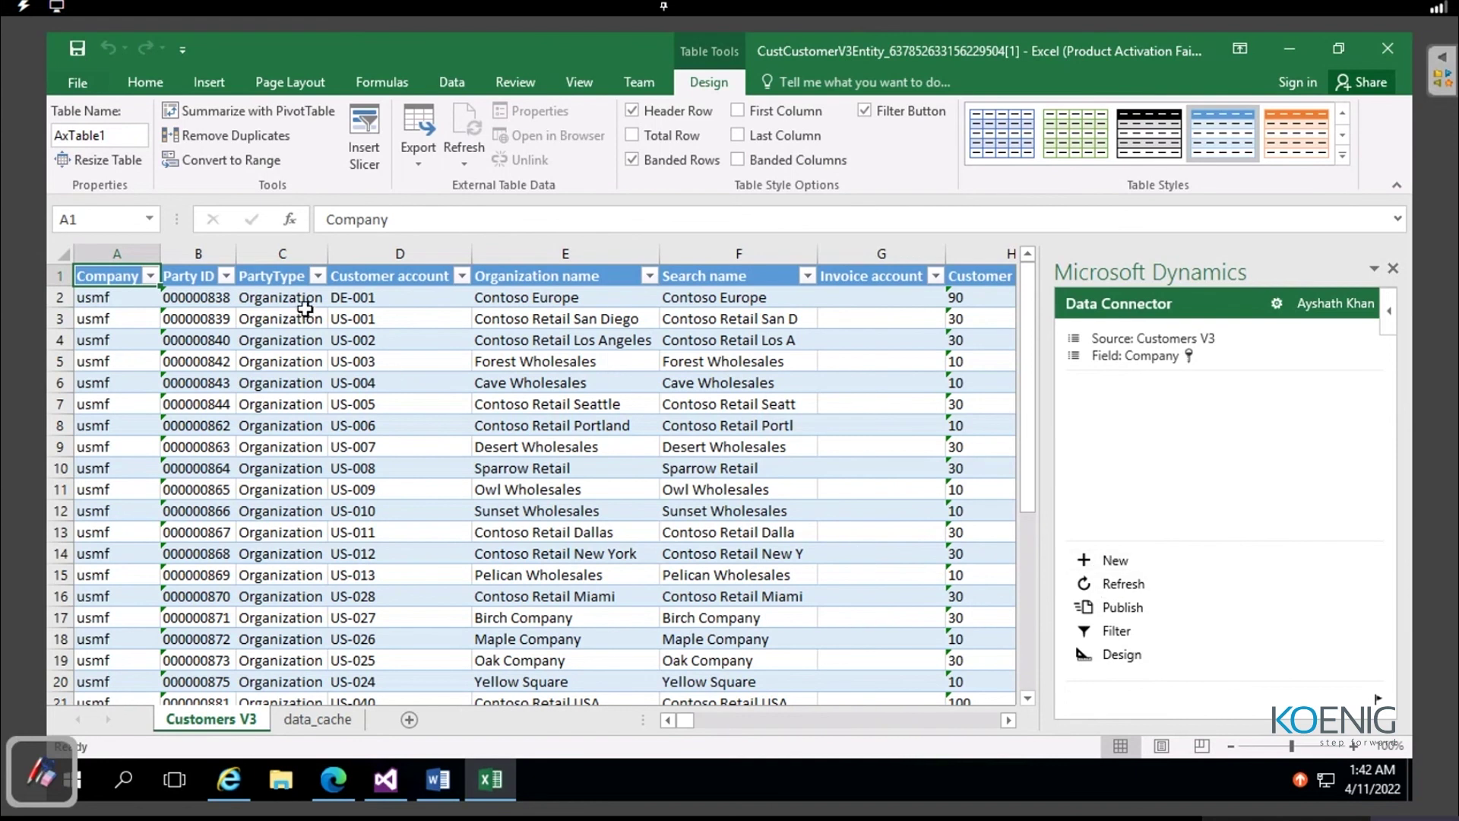
# Step: Prefix the organization name Contoso Europe in cell E2 with a first name and publish the change
pyautogui.click(586, 297)
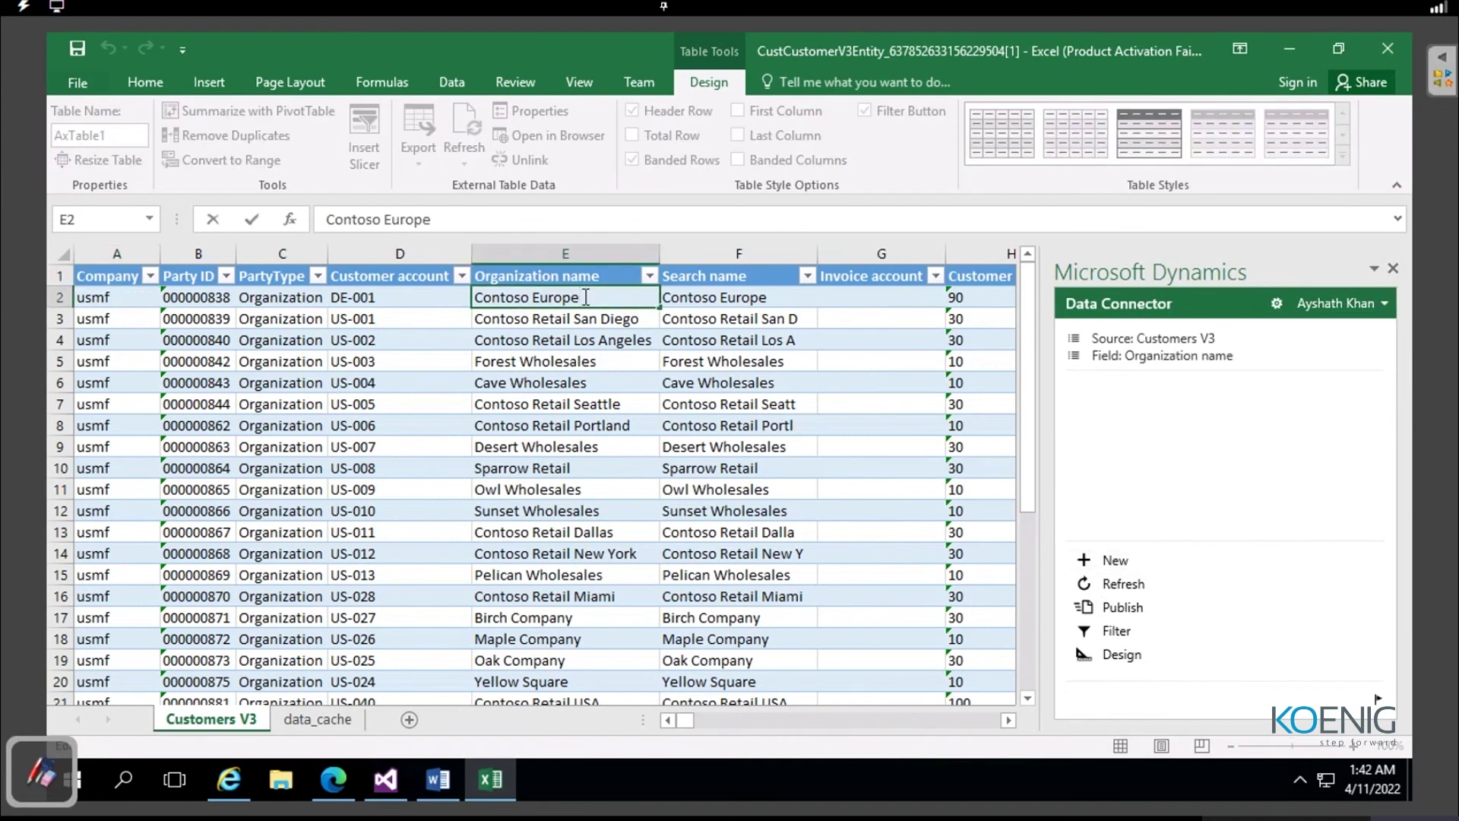
pyautogui.press('Escape')
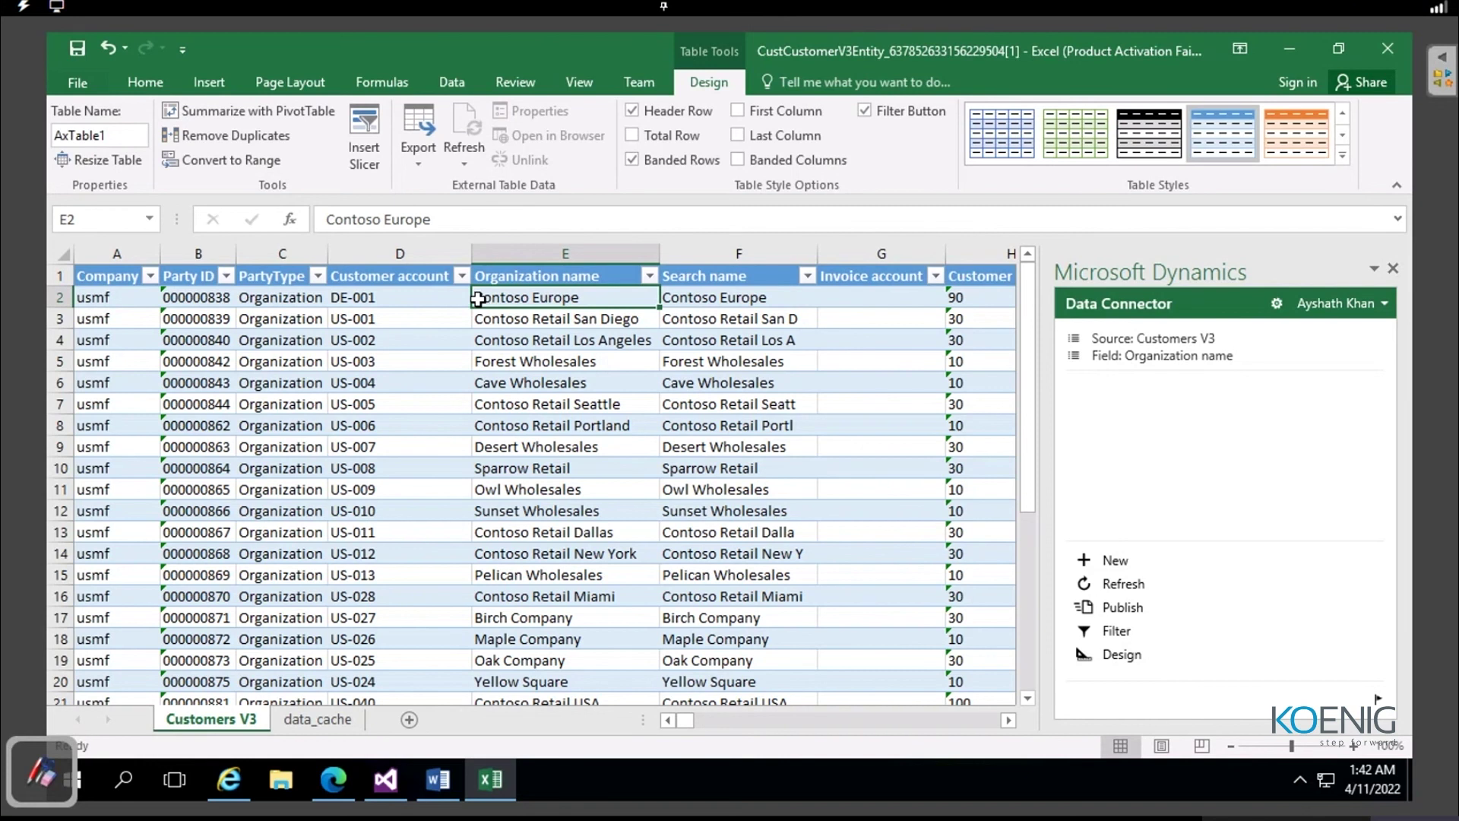
pyautogui.doubleClick(477, 298)
pyautogui.write('Aysha')
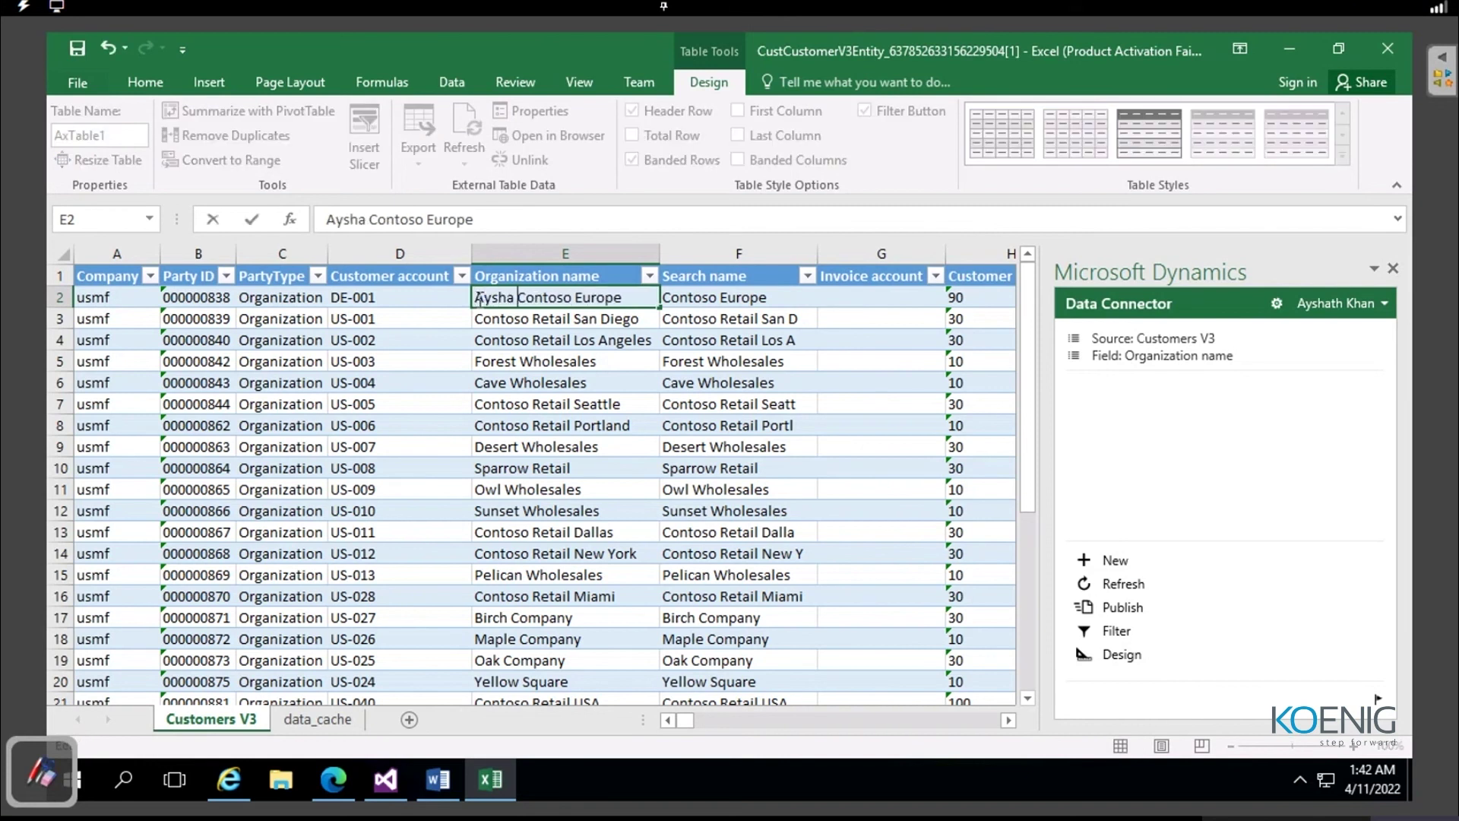
pyautogui.click(1113, 608)
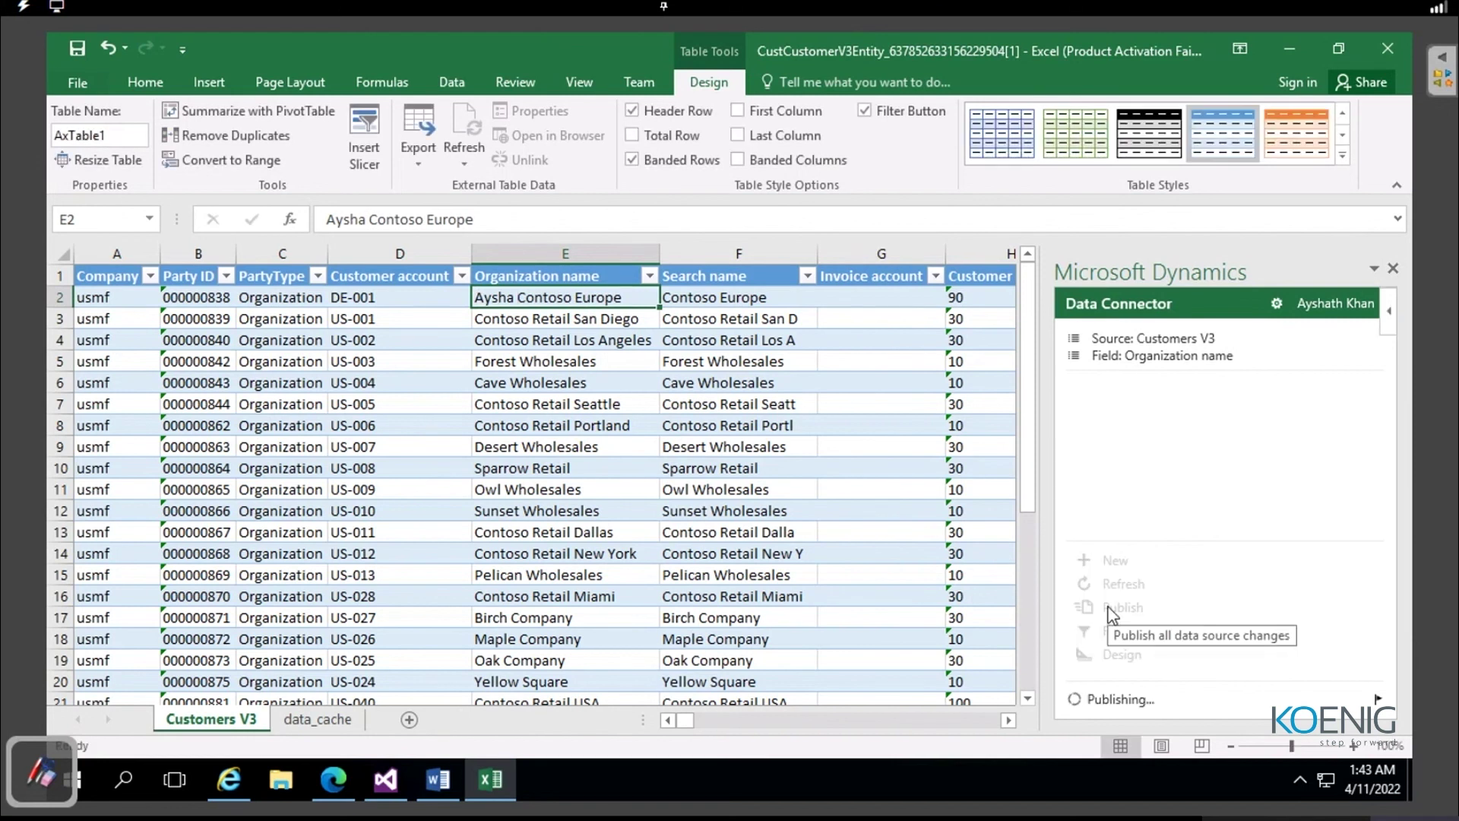
# Step: Return to the All customers list in Finance and Operations and check the name of the Contoso Europe customer
pyautogui.click(1286, 51)
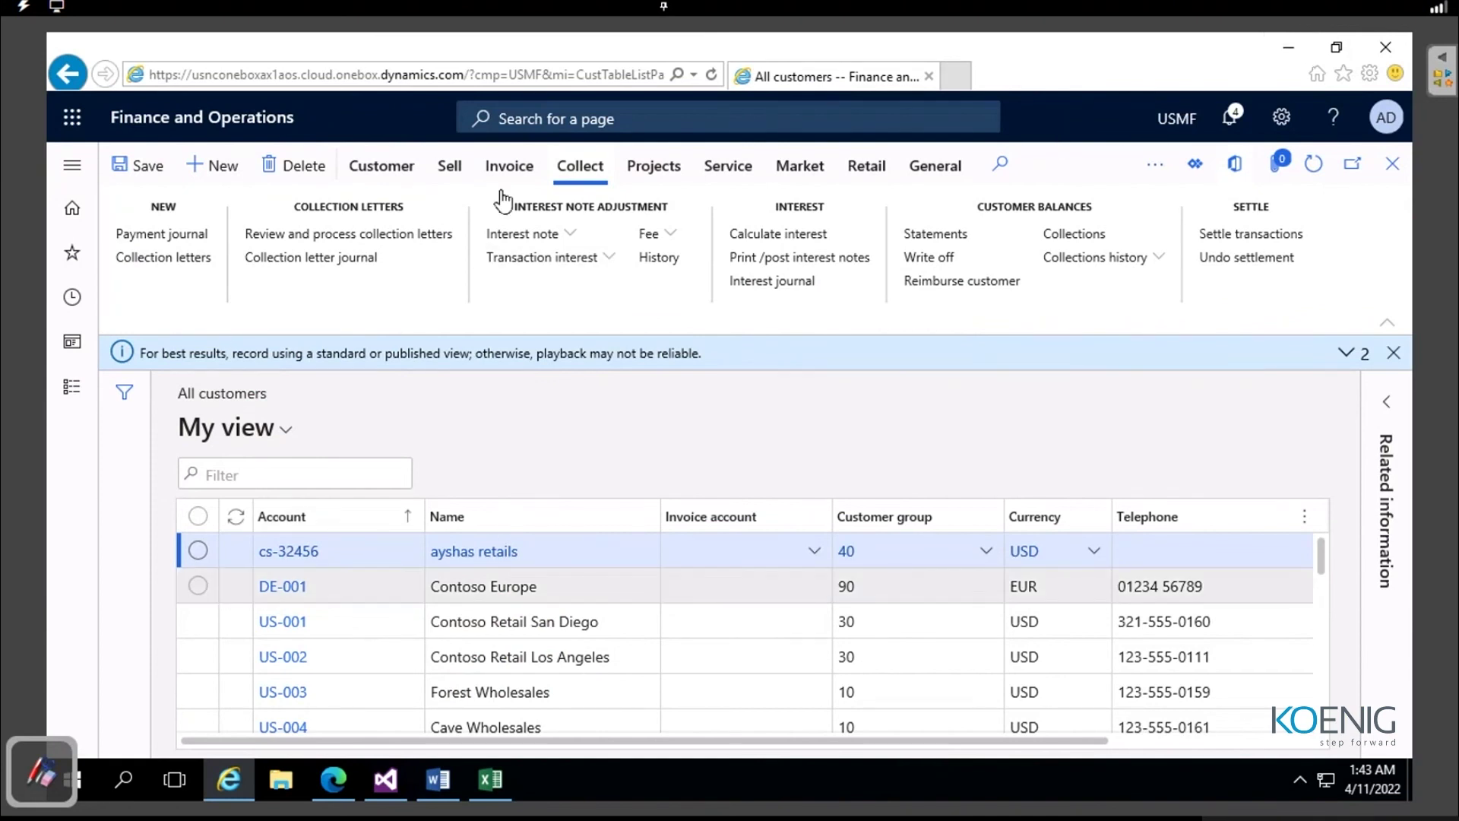
pyautogui.scroll(-3, 494, 600)
pyautogui.scroll(-4, 492, 605)
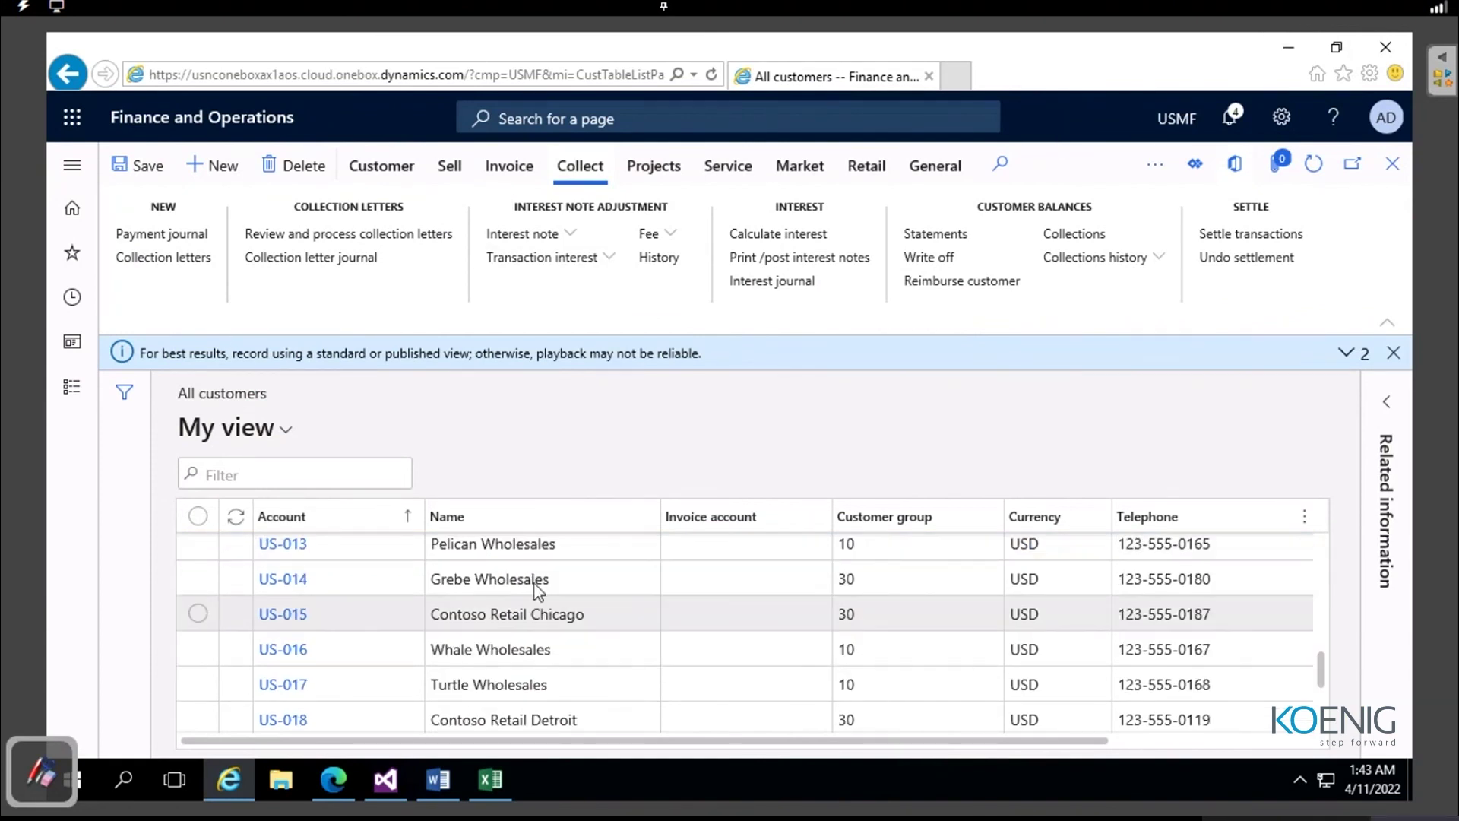
pyautogui.scroll(8, 498, 606)
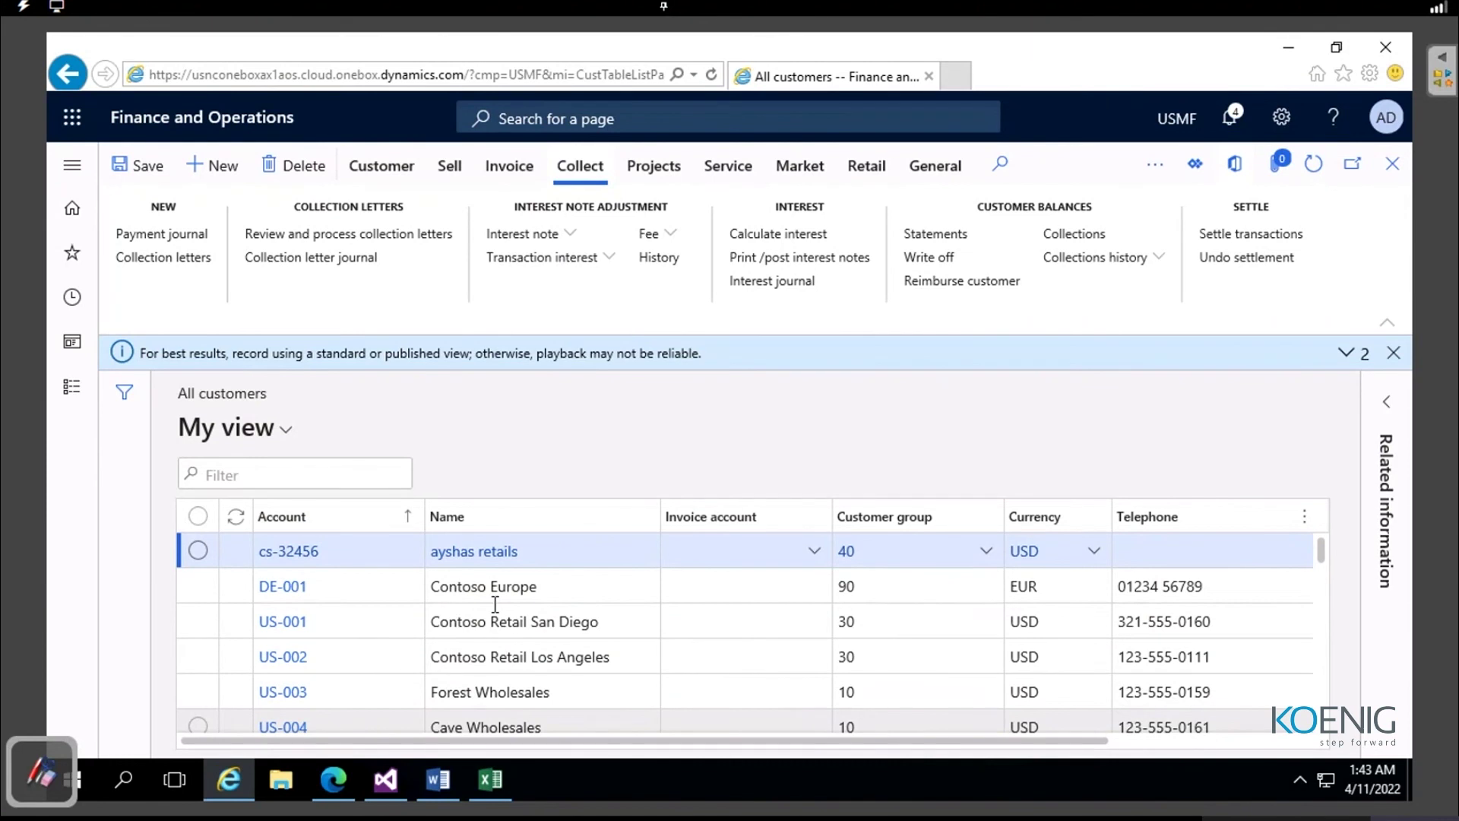
# Step: Refresh the All customers list to check the published name of the Contoso Europe customer
pyautogui.click(676, 74)
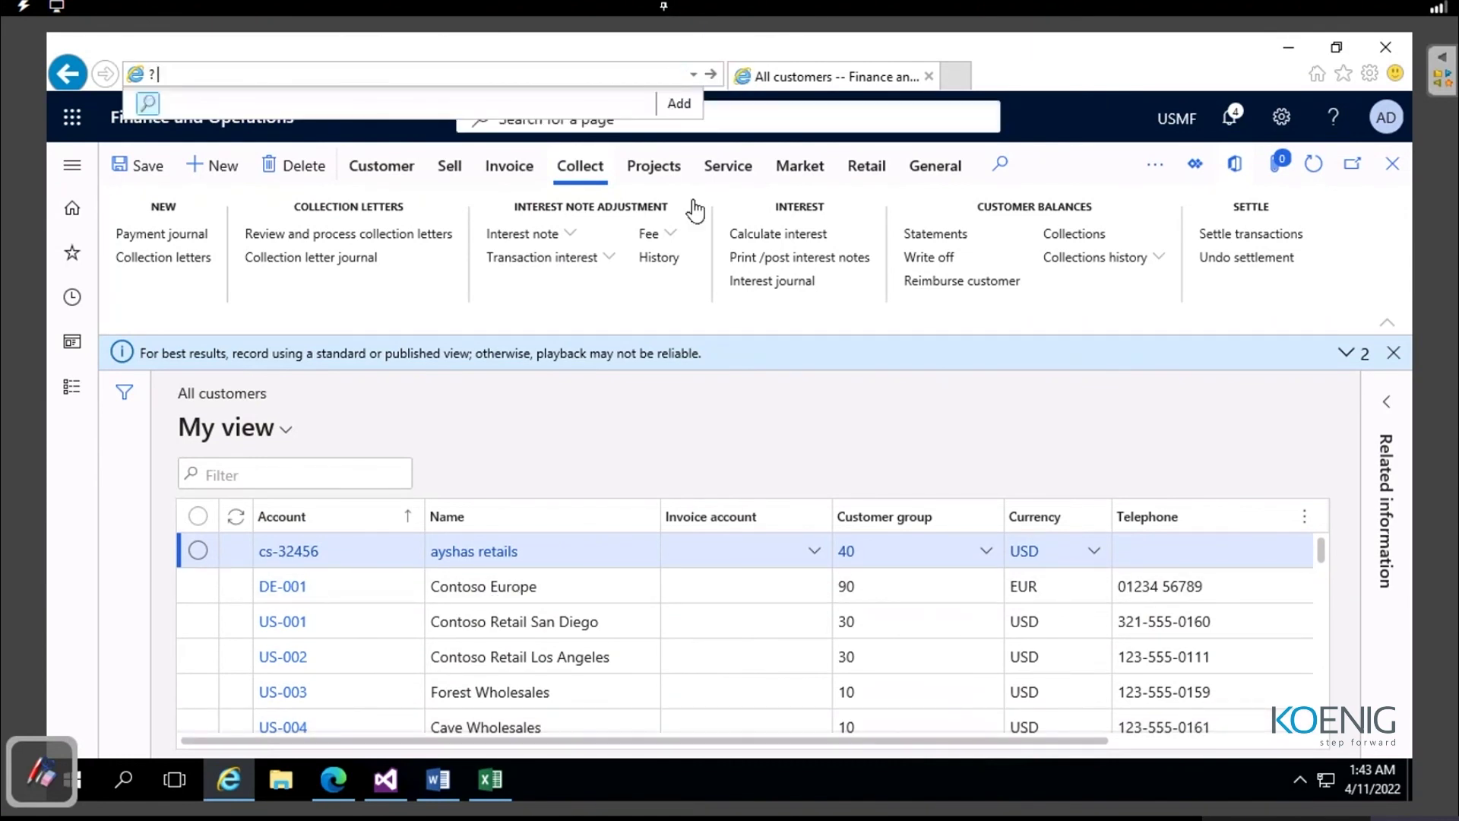
pyautogui.click(430, 79)
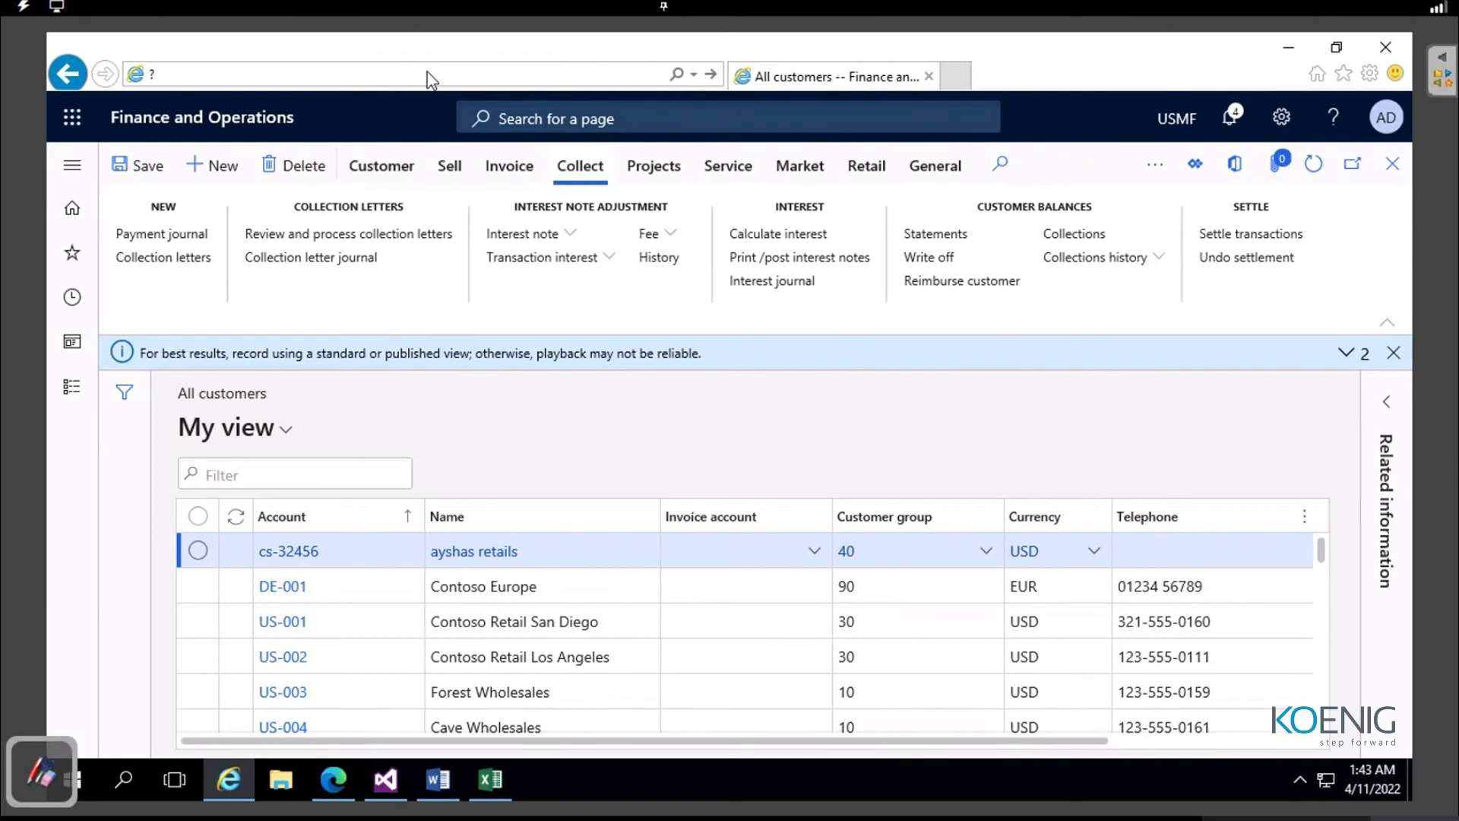
pyautogui.click(1313, 164)
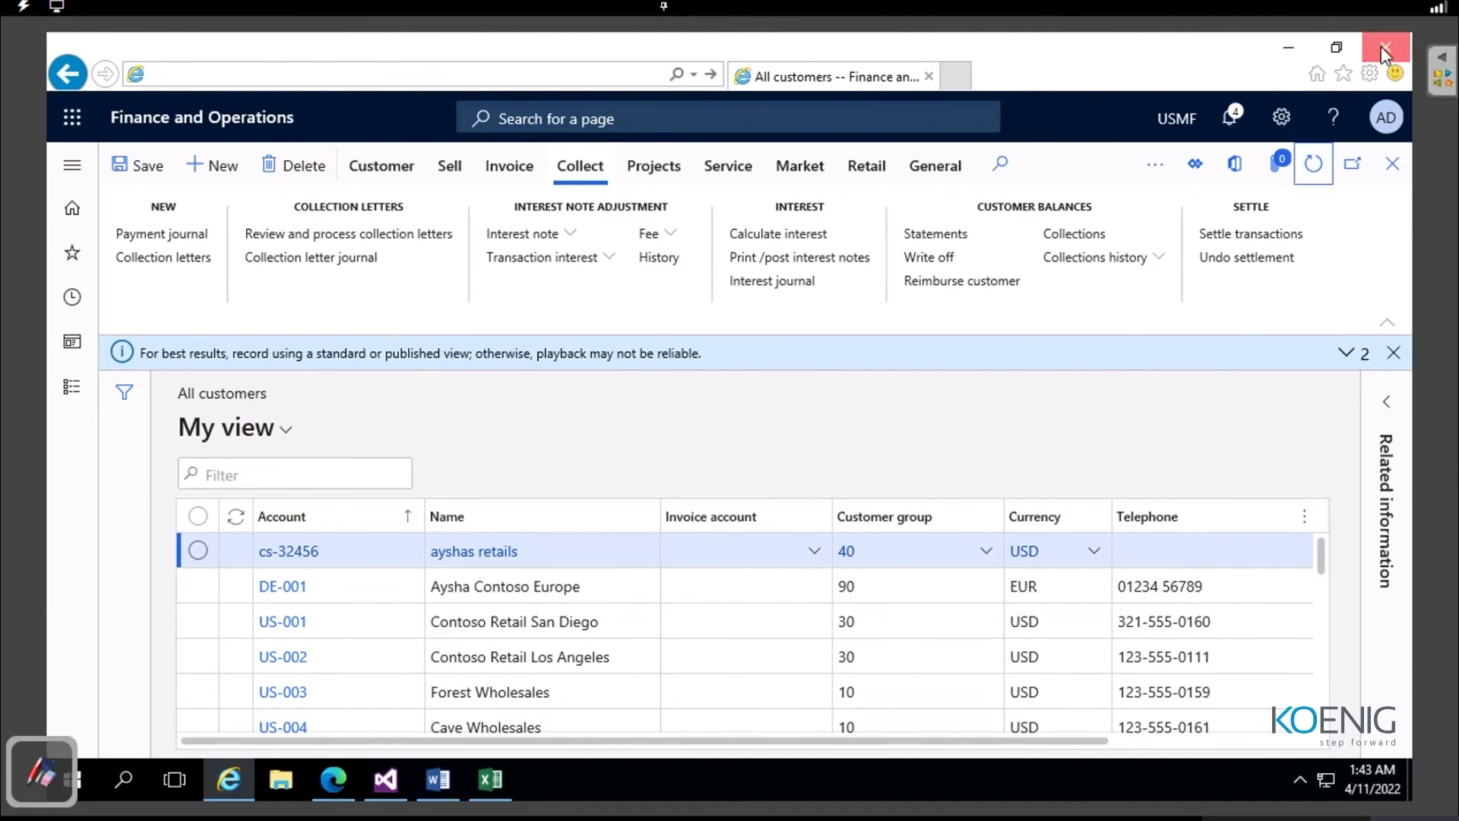
# Step: Close the browser window, reopen Finance and Operations, and open the All customers list in Accounts receivable
pyautogui.click(1380, 47)
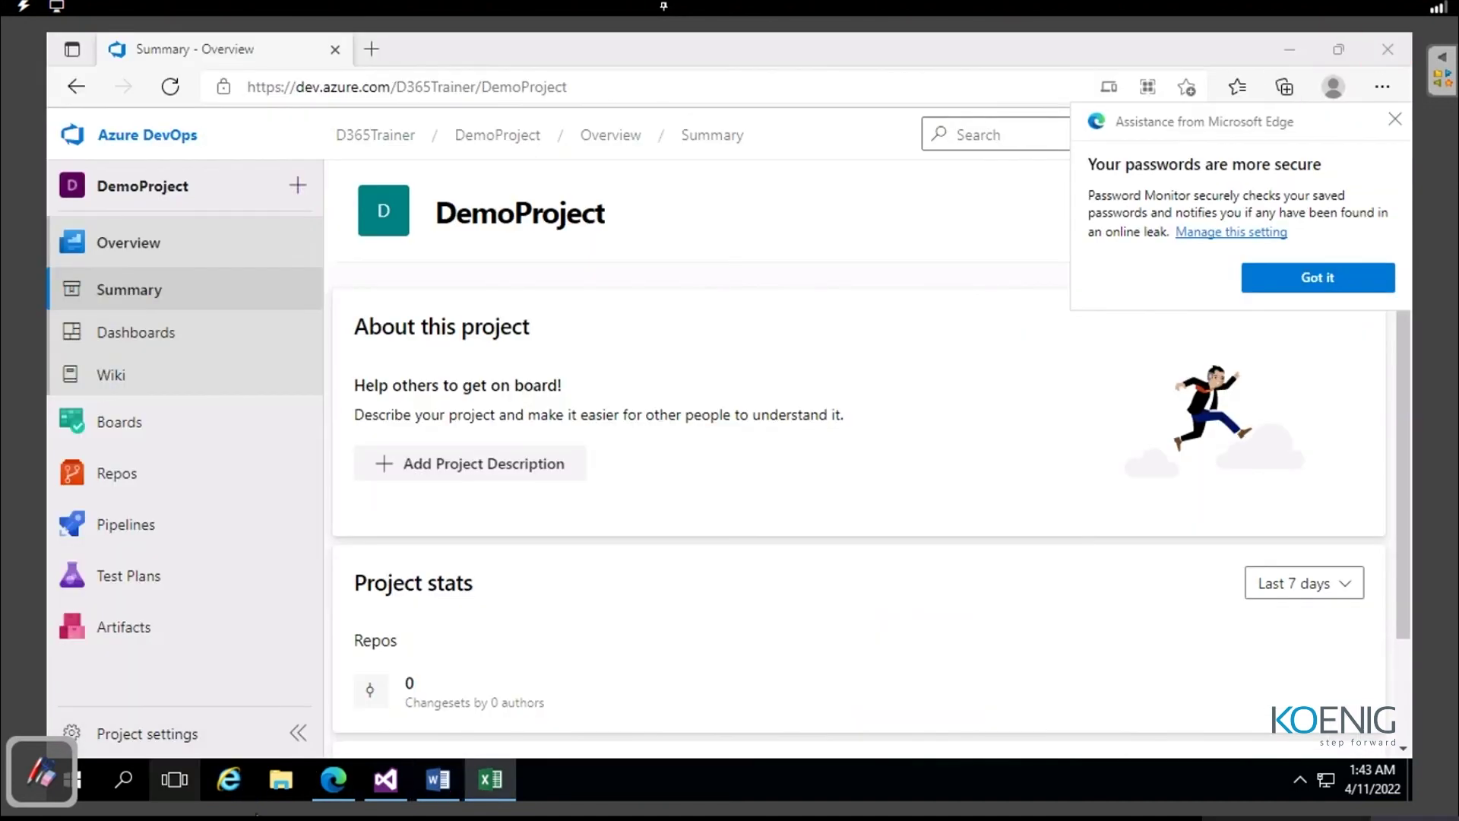
pyautogui.click(227, 780)
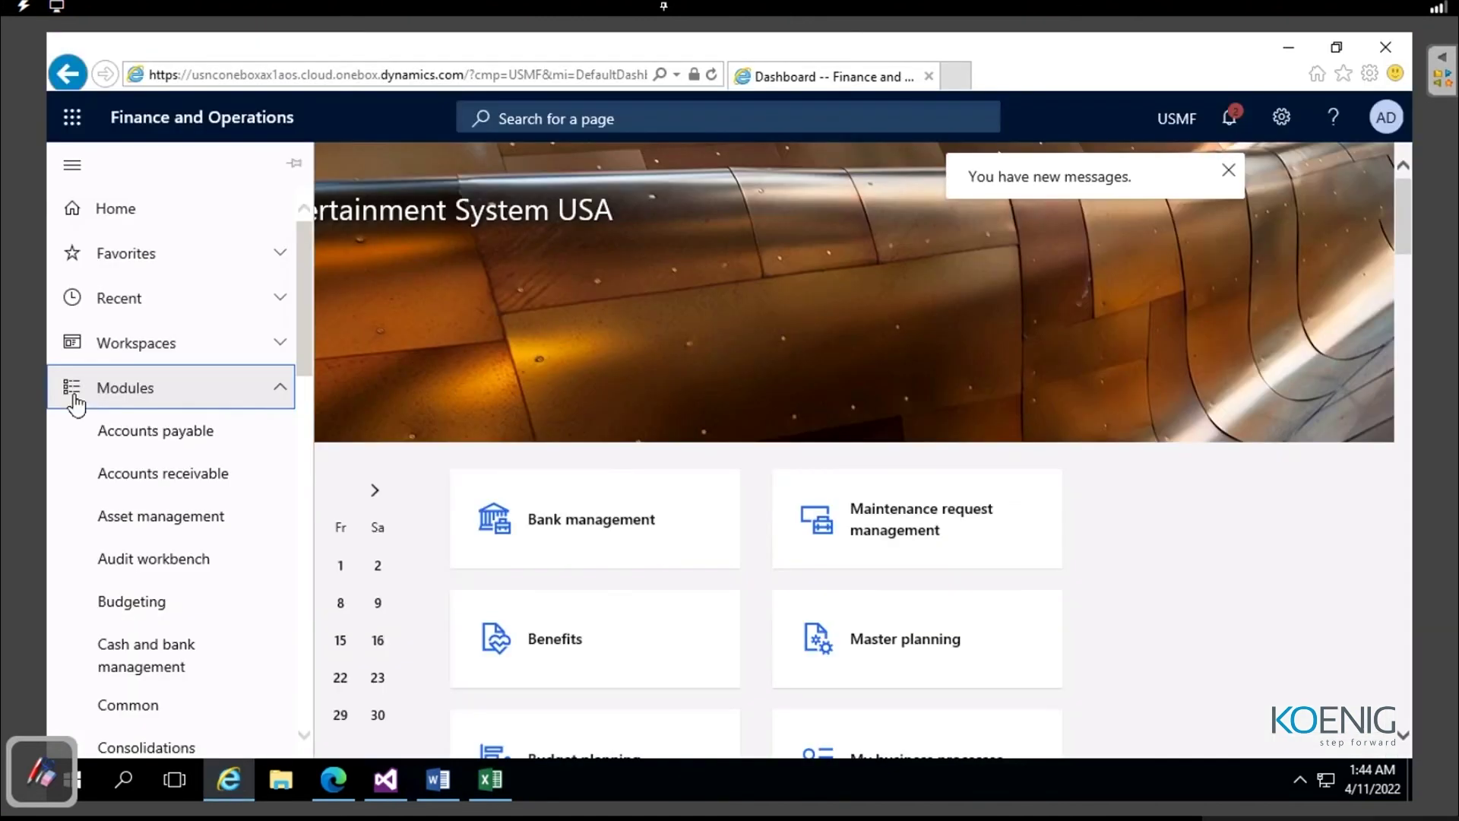
pyautogui.click(95, 481)
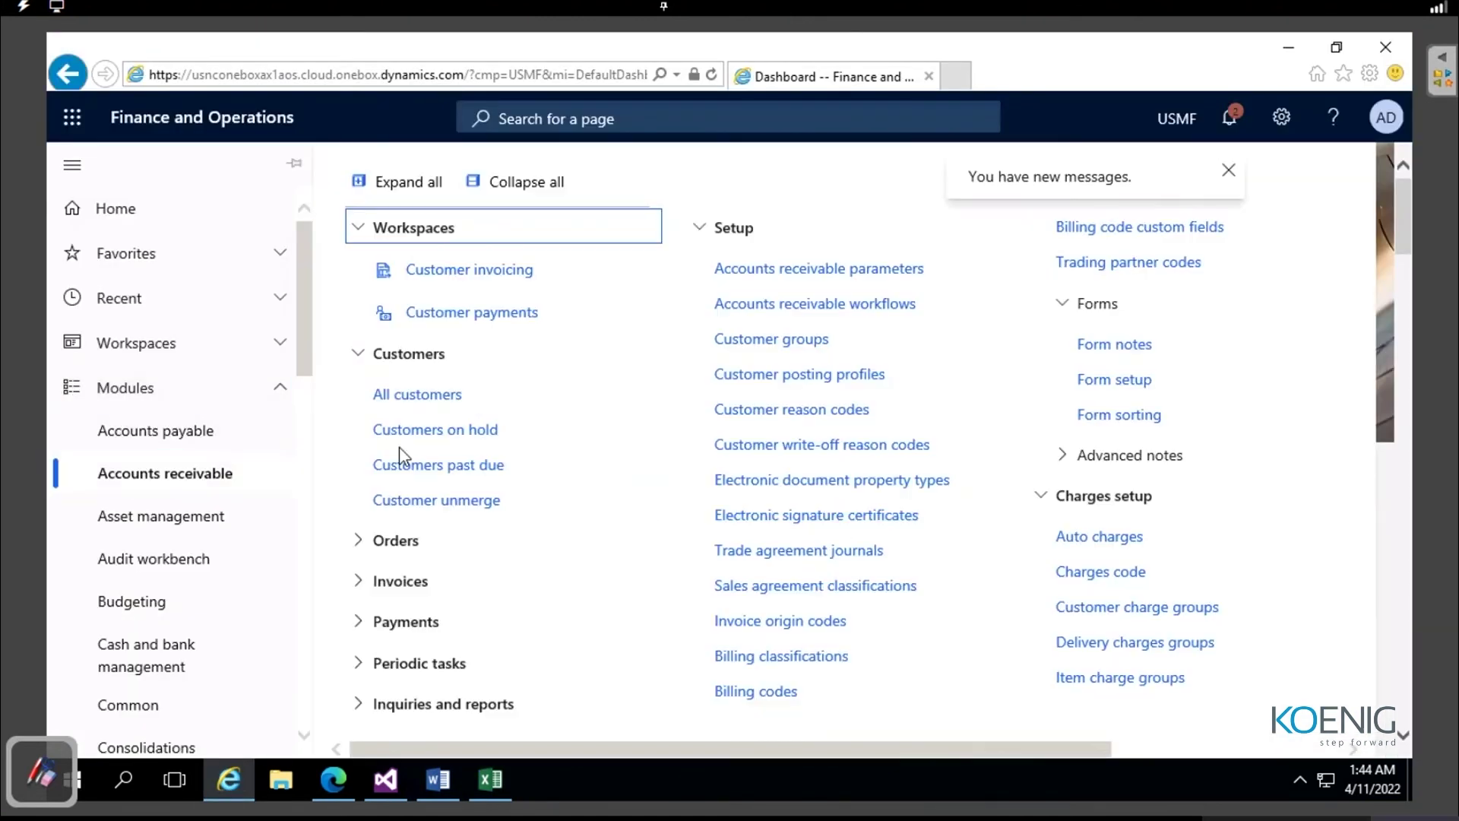
pyautogui.click(458, 394)
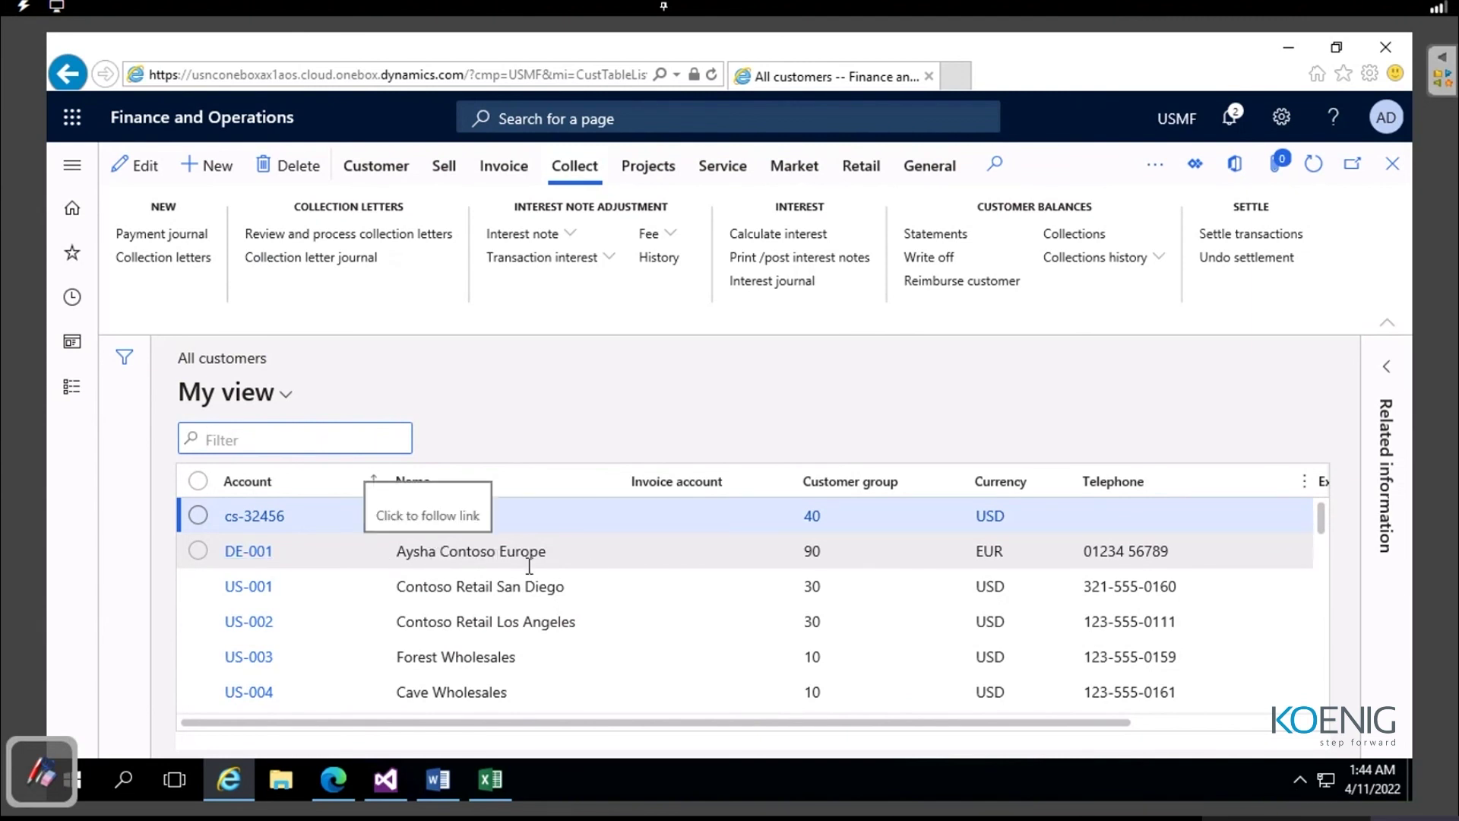
# Step: Open the details of the Contoso Europe customer and follow its name to the linked party record
pyautogui.rightClick(404, 561)
pyautogui.press('Escape')
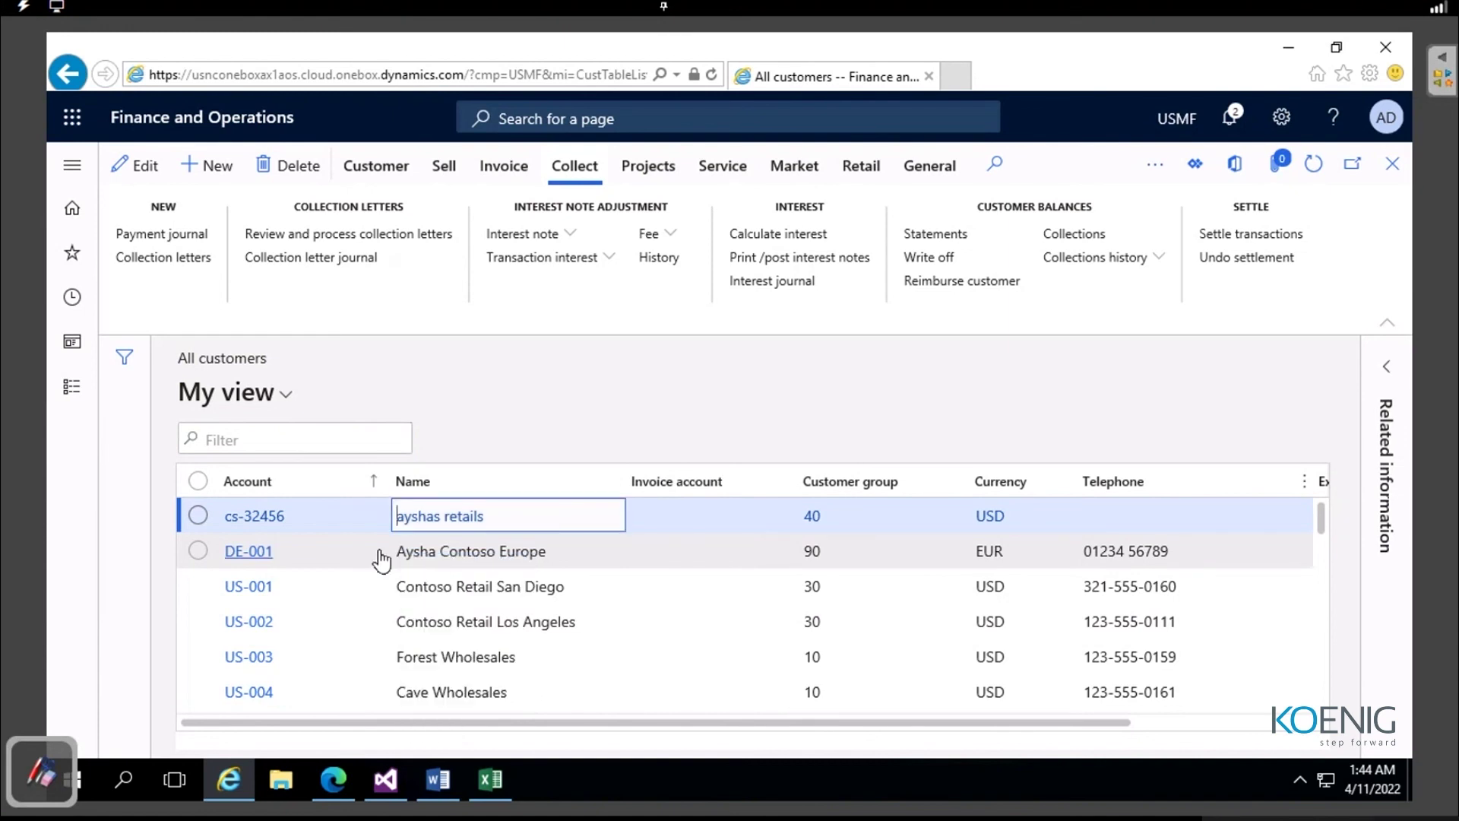
pyautogui.click(325, 562)
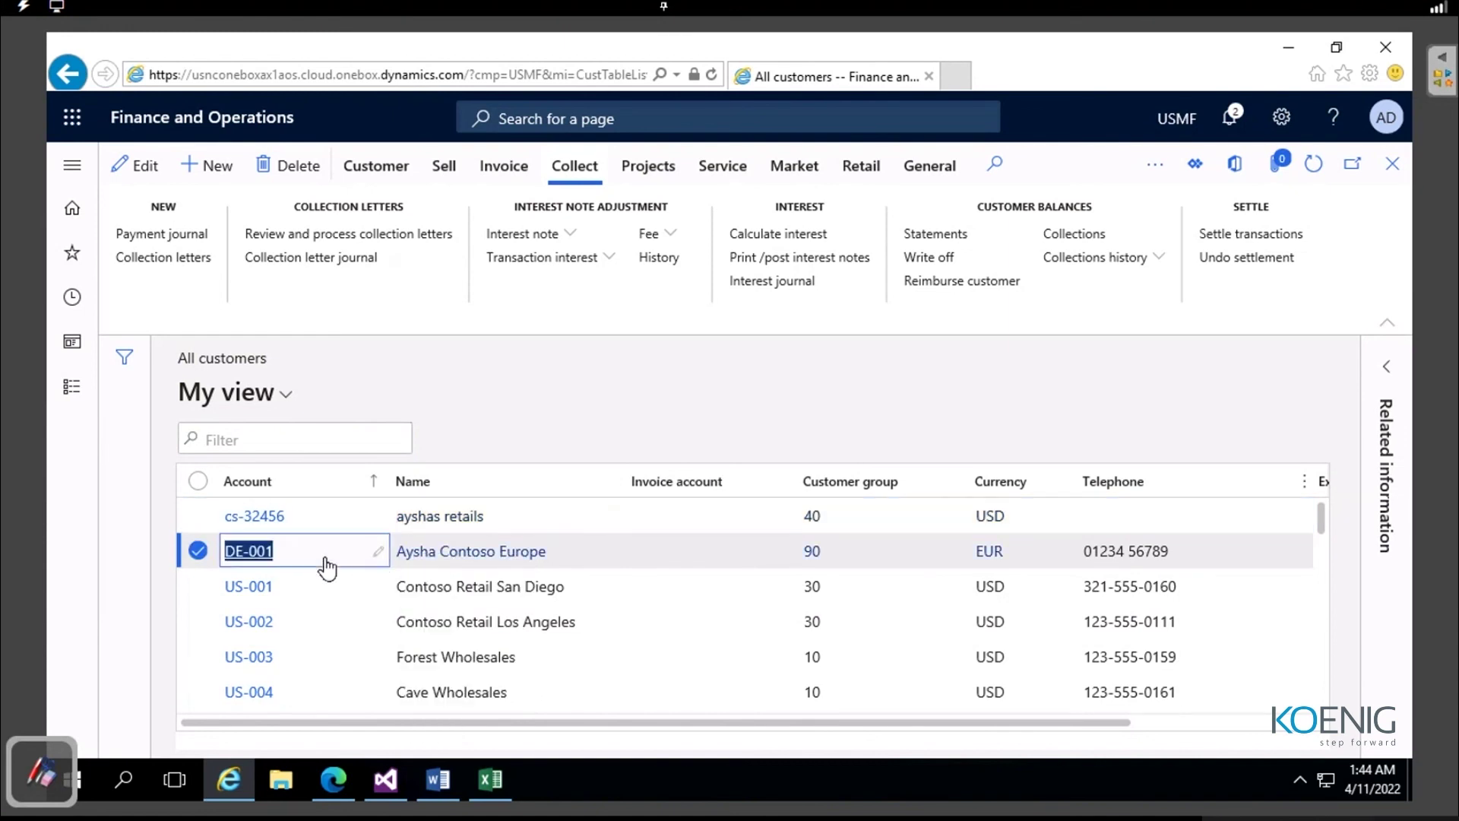
pyautogui.click(466, 558)
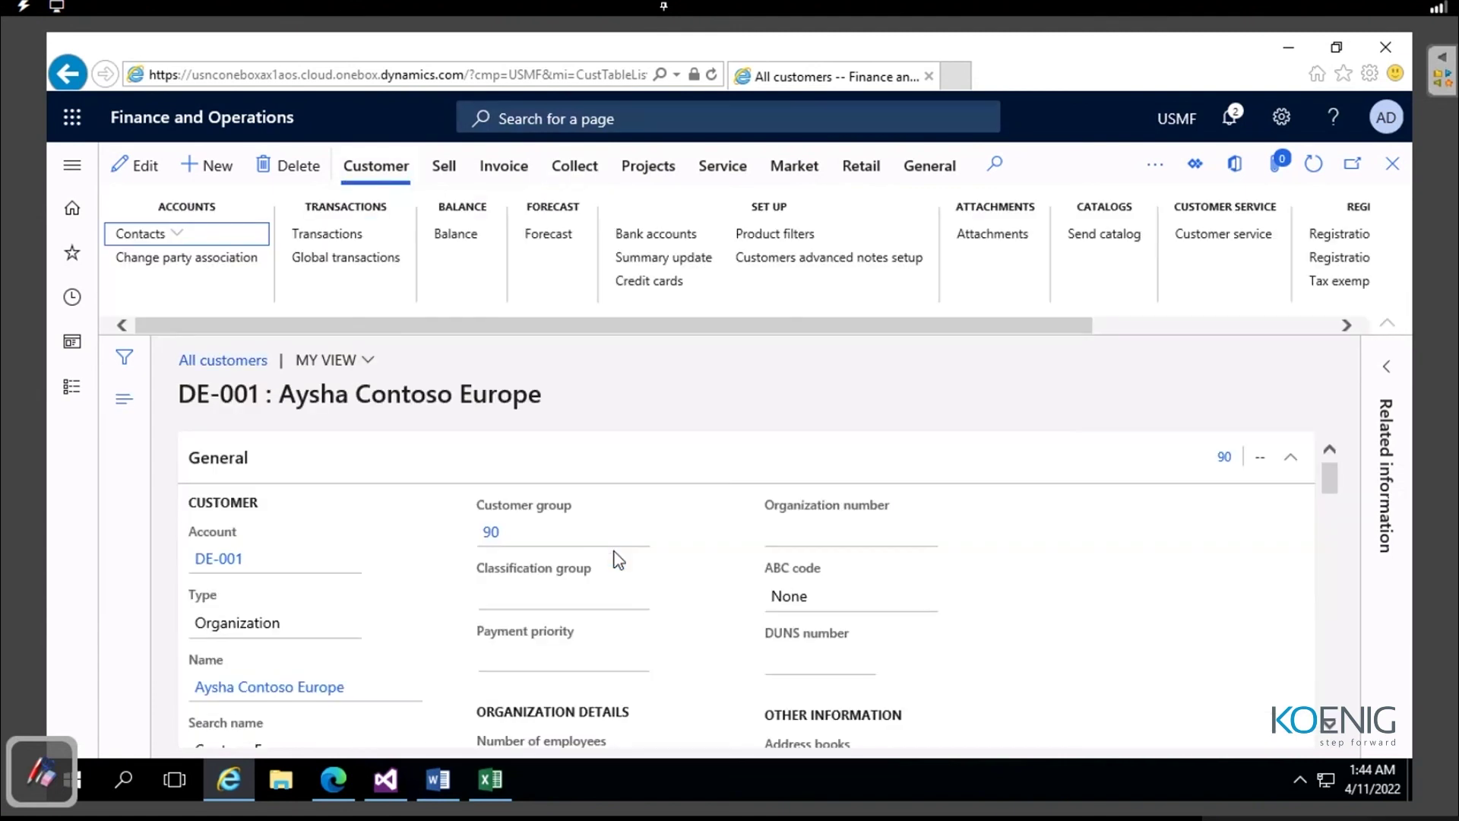
pyautogui.click(237, 688)
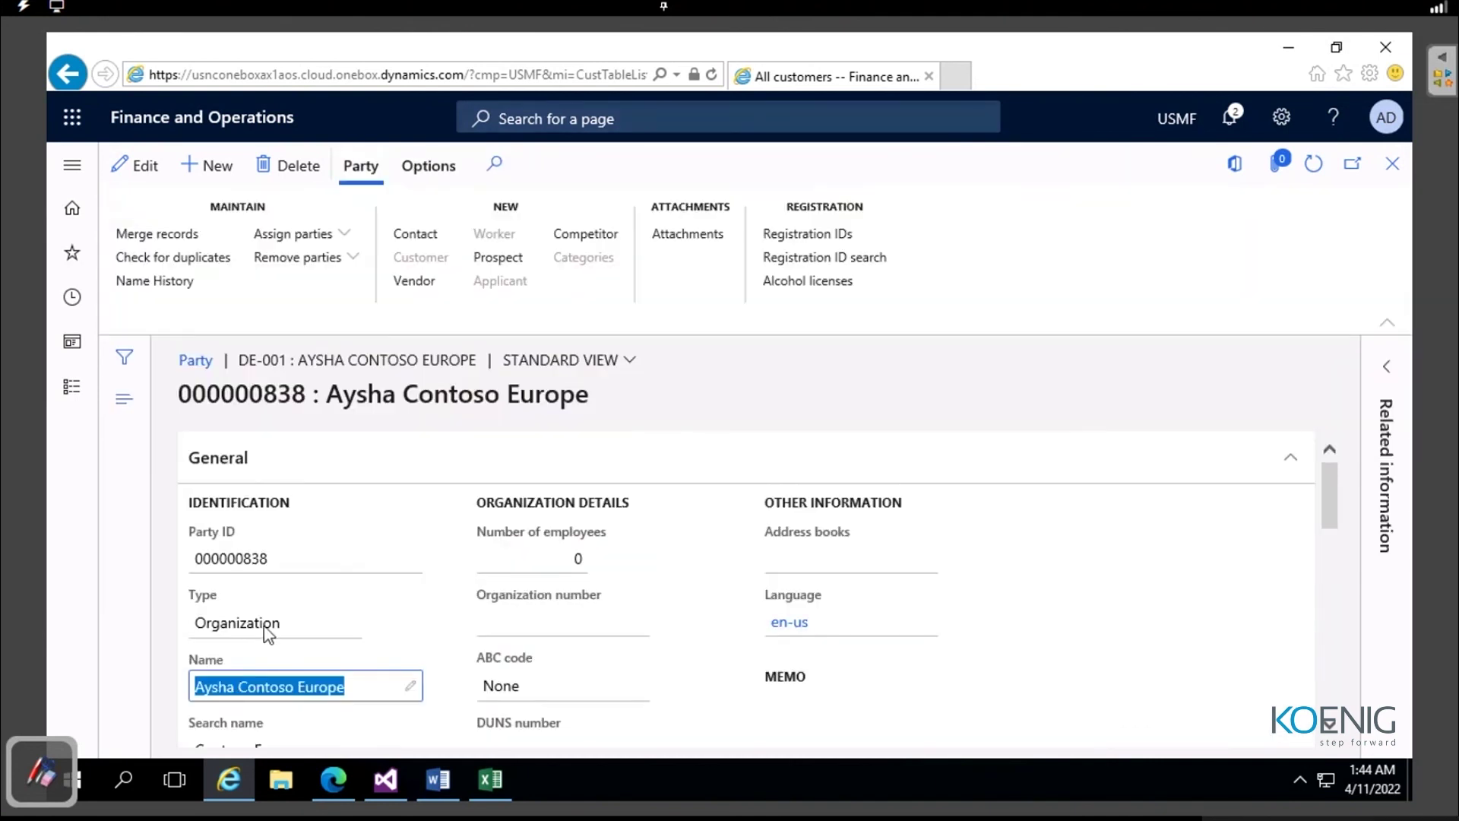
# Step: Edit the party record, remove the first-name prefix so the name reads Contoso Europe, and save it
pyautogui.click(235, 685)
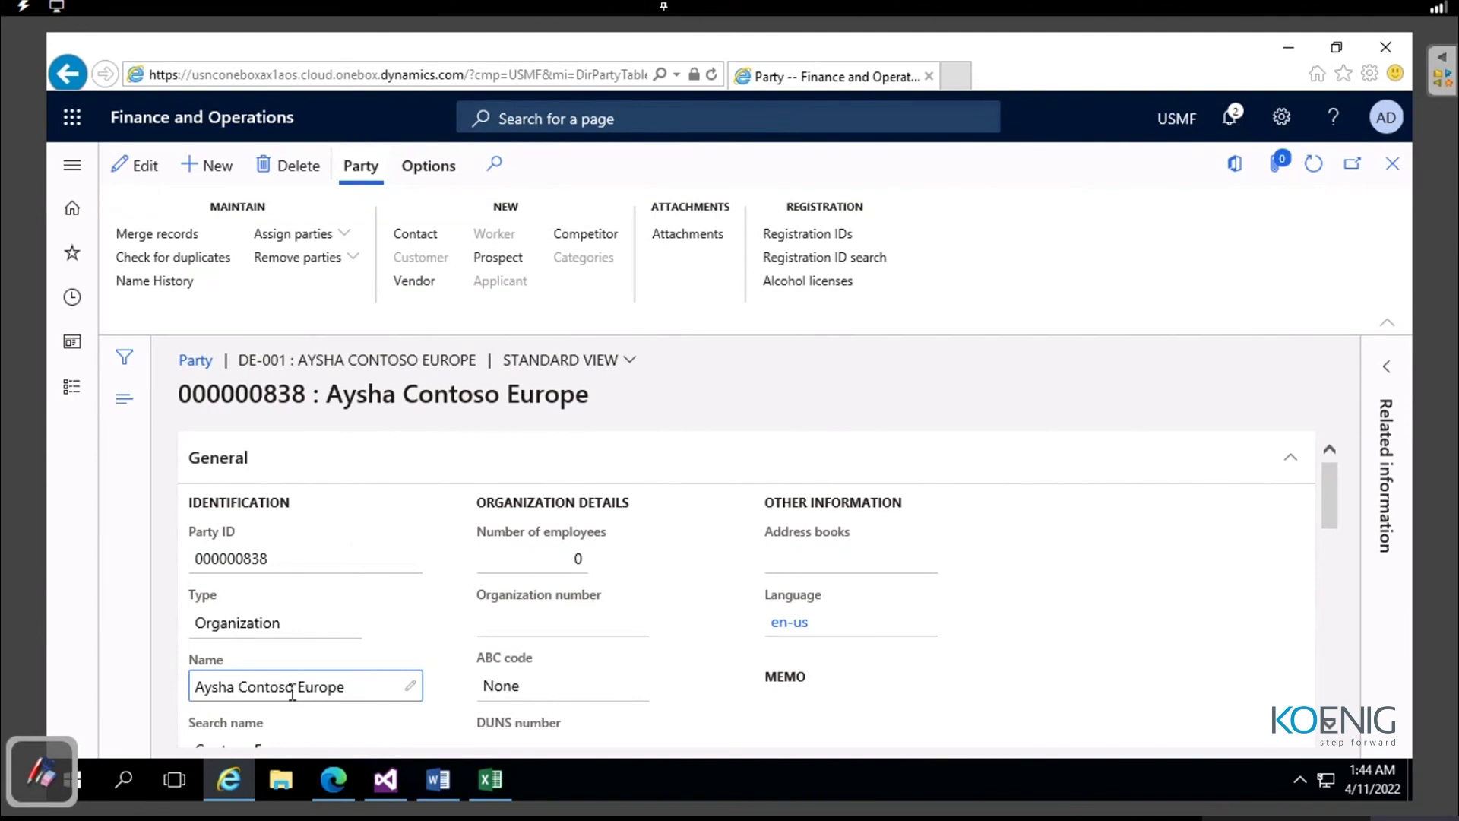
pyautogui.press('Tab')
pyautogui.click(413, 686)
pyautogui.click(236, 685)
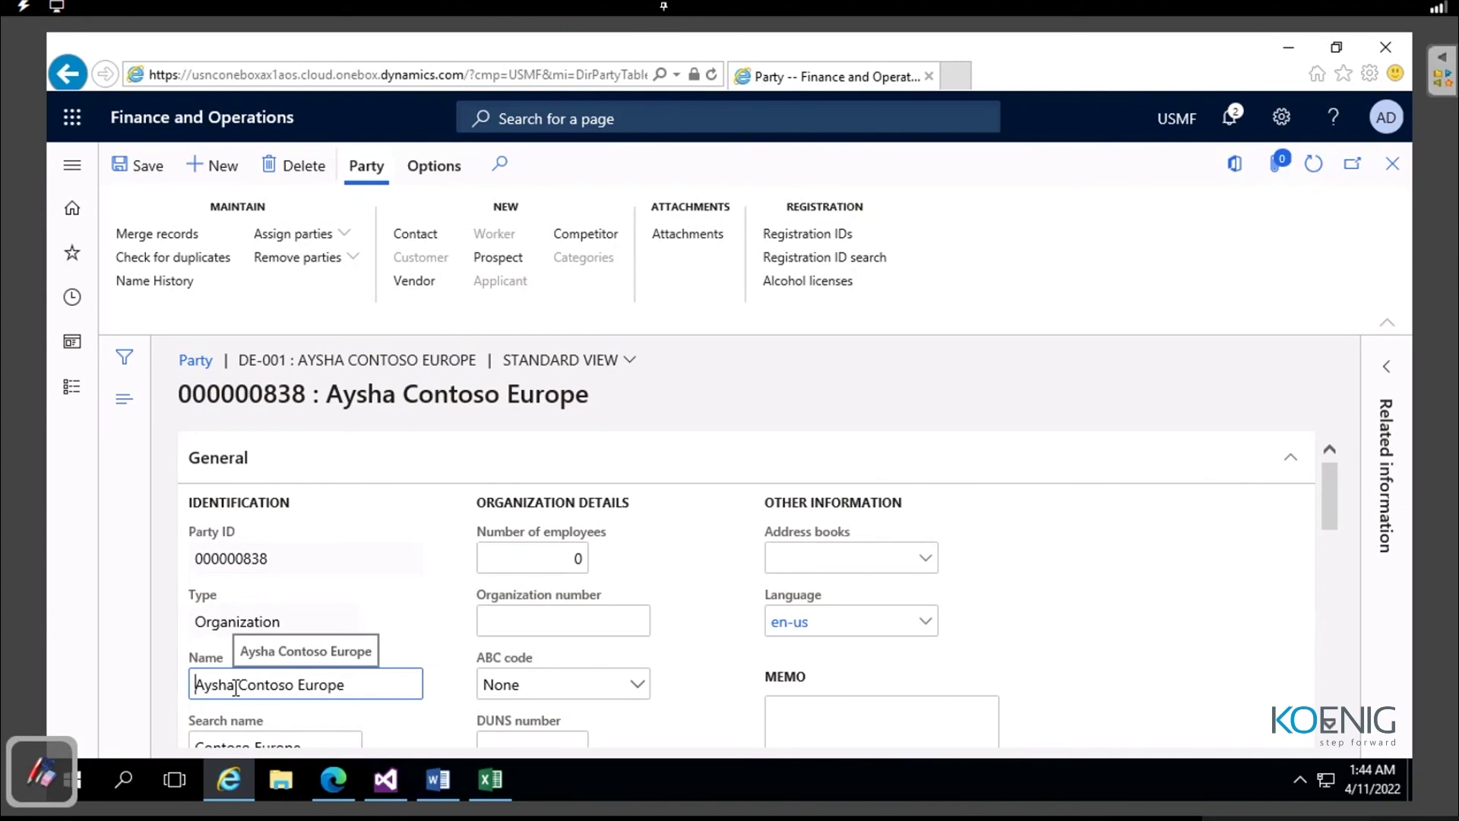
pyautogui.press('BackSpace')
pyautogui.press('BackSpace')
pyautogui.press('BackSpace')
pyautogui.press('BackSpace')
pyautogui.press('BackSpace')
pyautogui.press('BackSpace')
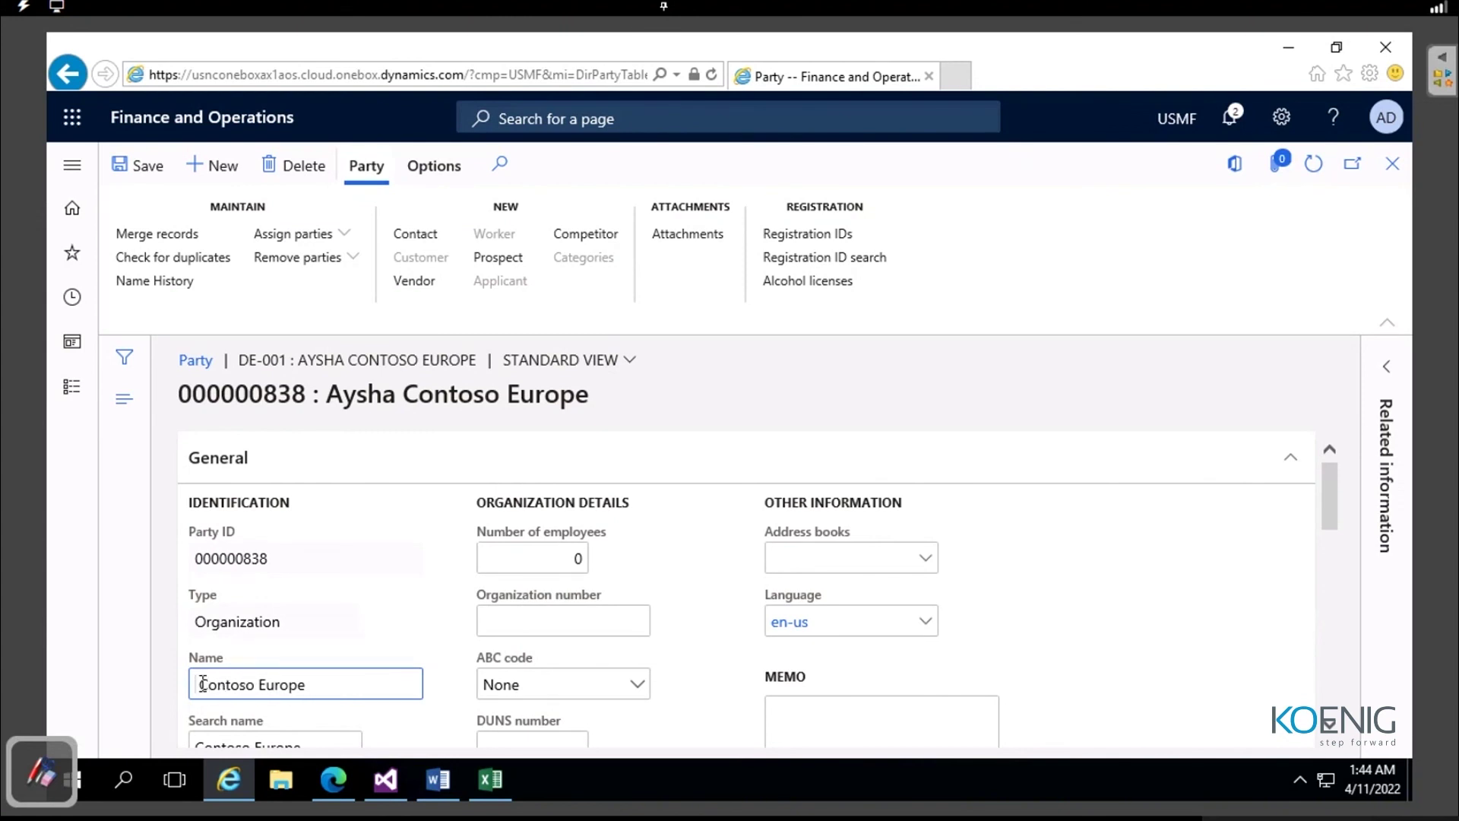
pyautogui.click(158, 167)
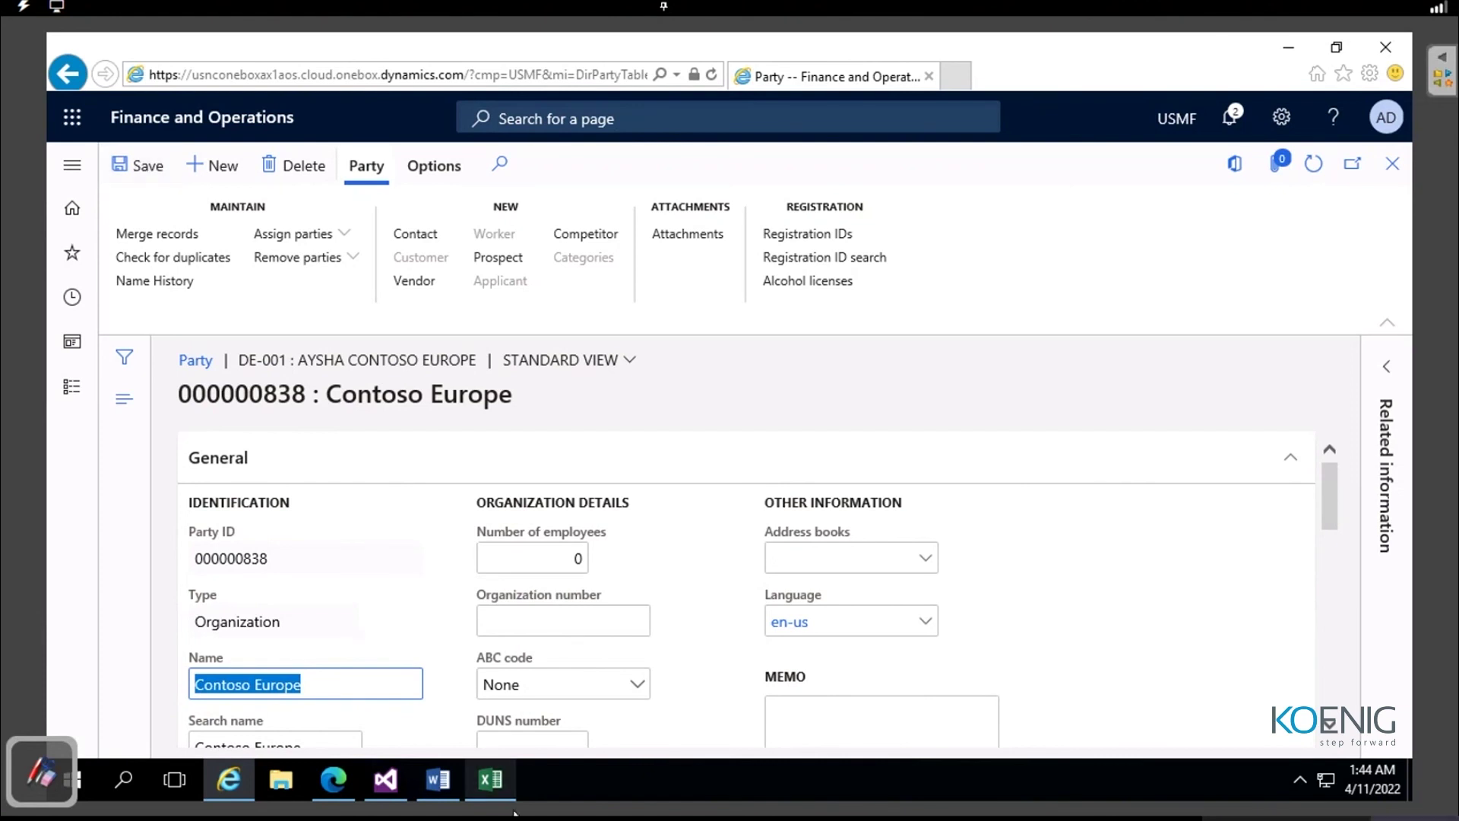
# Step: Switch to the Excel customer workbook, dismiss the data connector error, and refresh the data from Dynamics
pyautogui.click(494, 782)
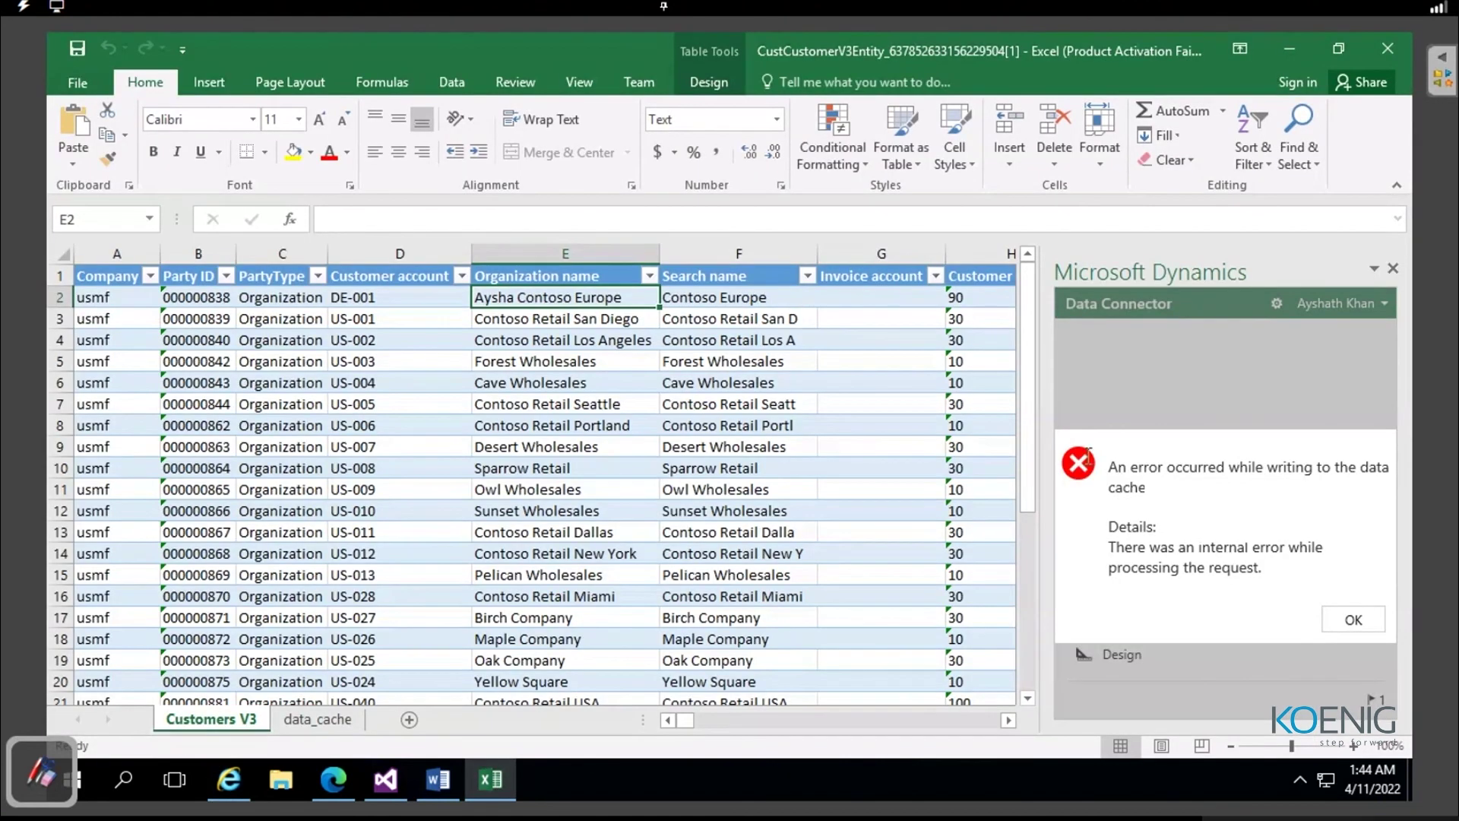
pyautogui.click(1360, 617)
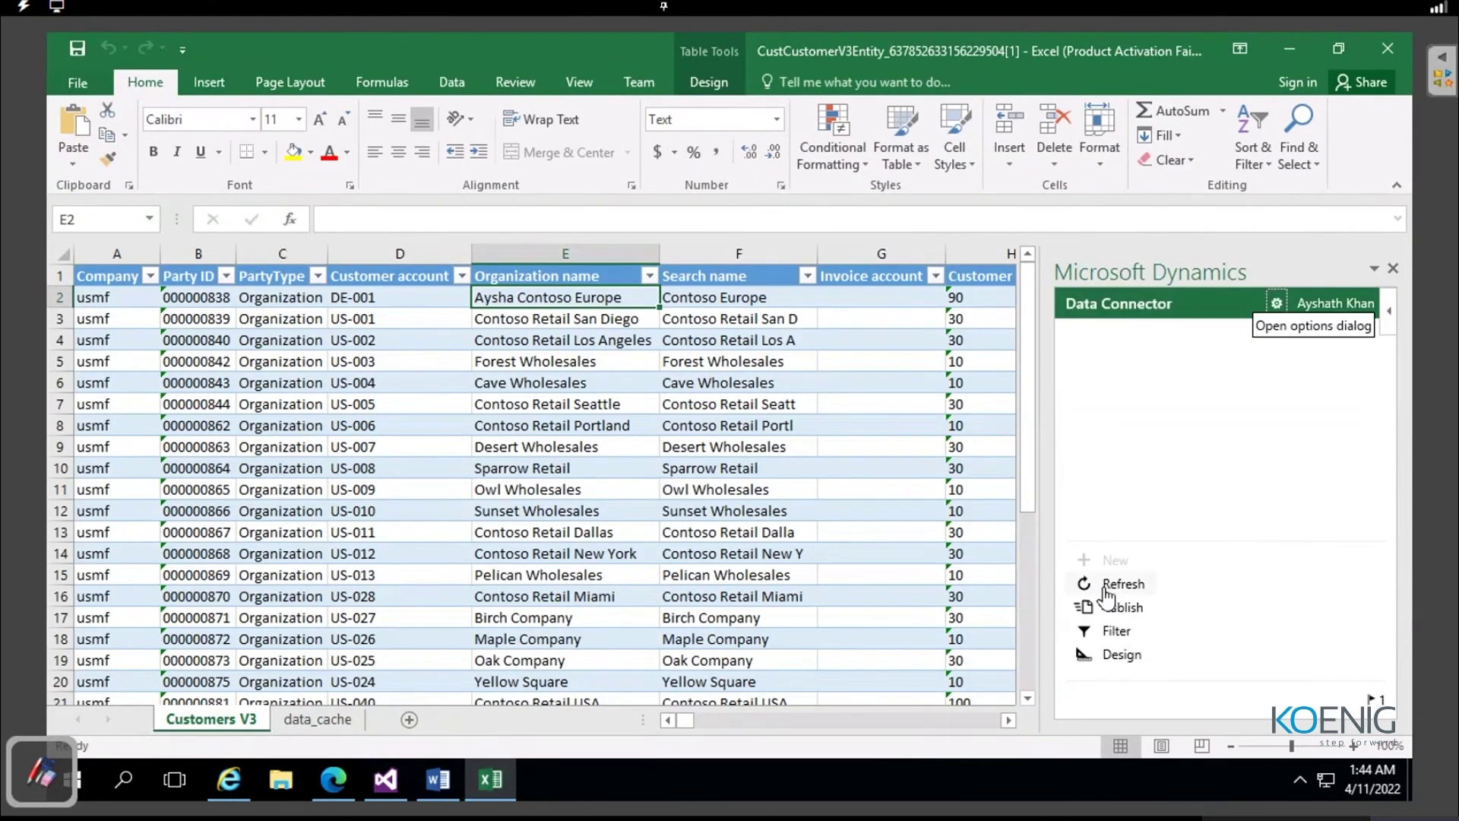
pyautogui.click(1110, 585)
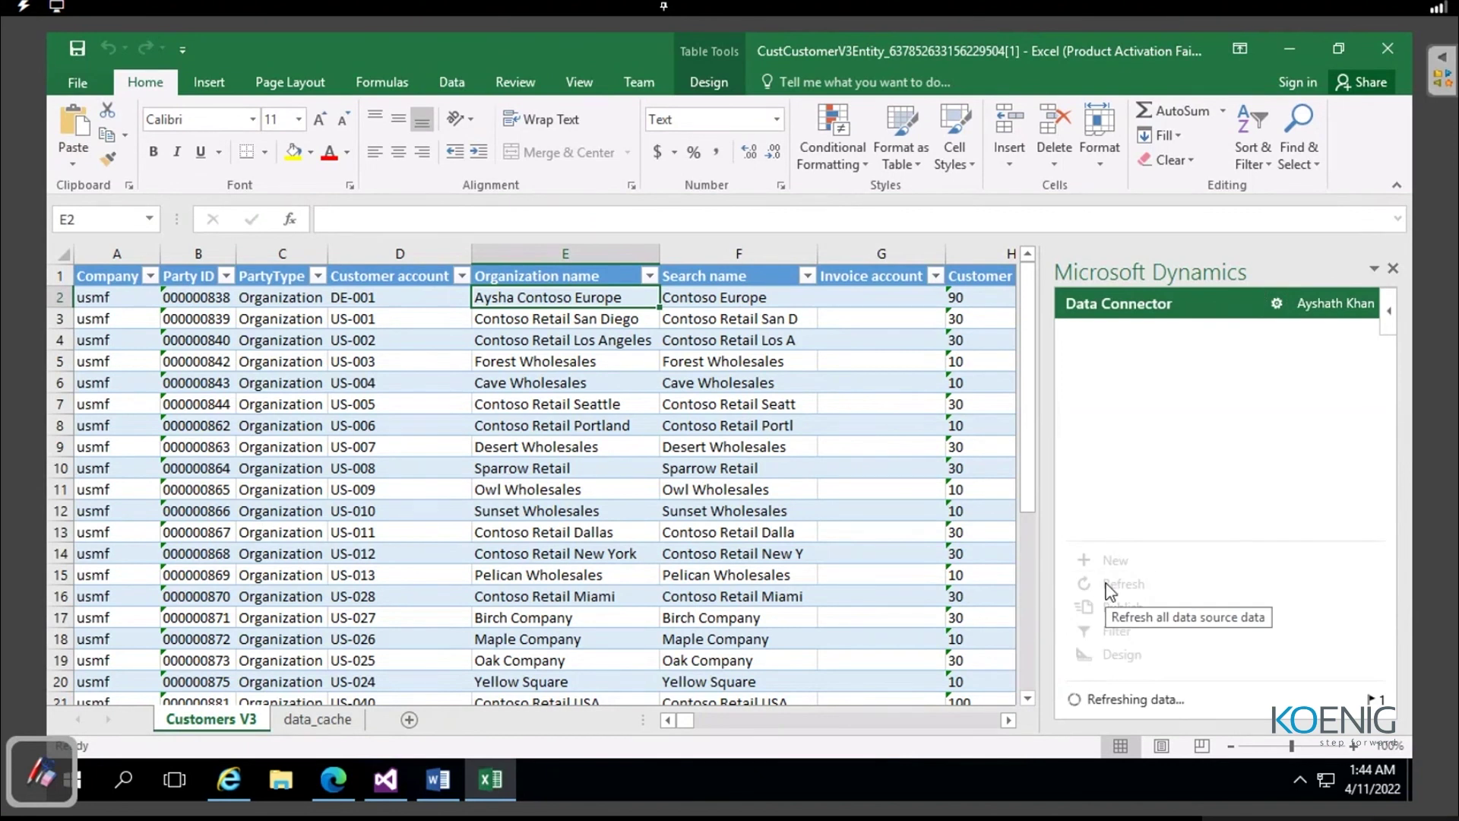